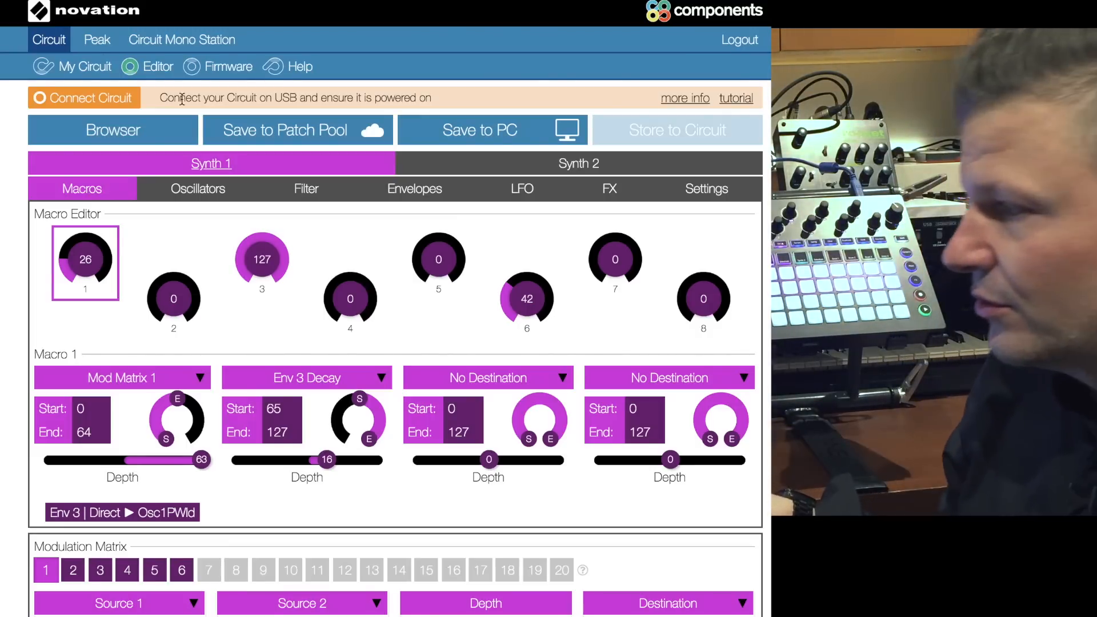
Step: Look through the patches of the Team Novation Circuit Pack in the patch browser, then close the browser
click(133, 142)
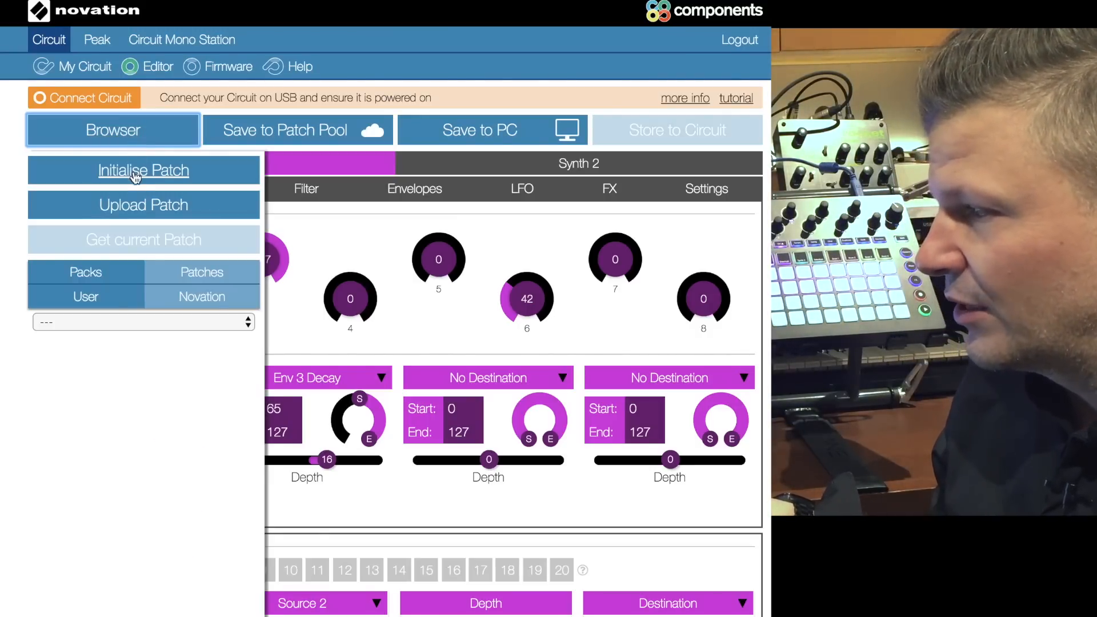
click(89, 275)
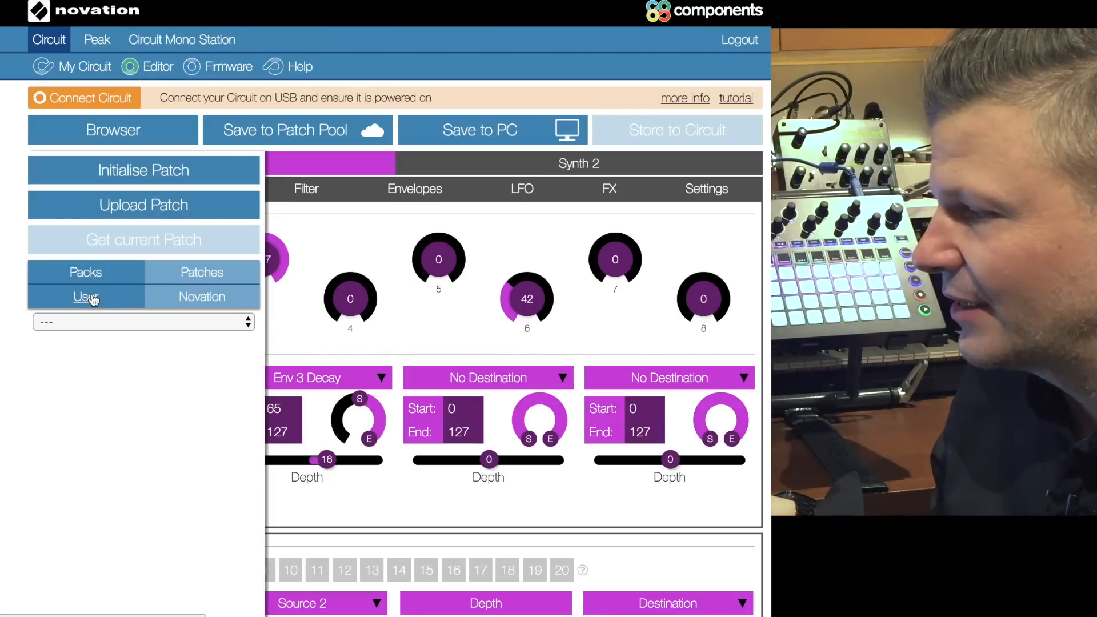
click(202, 296)
click(152, 354)
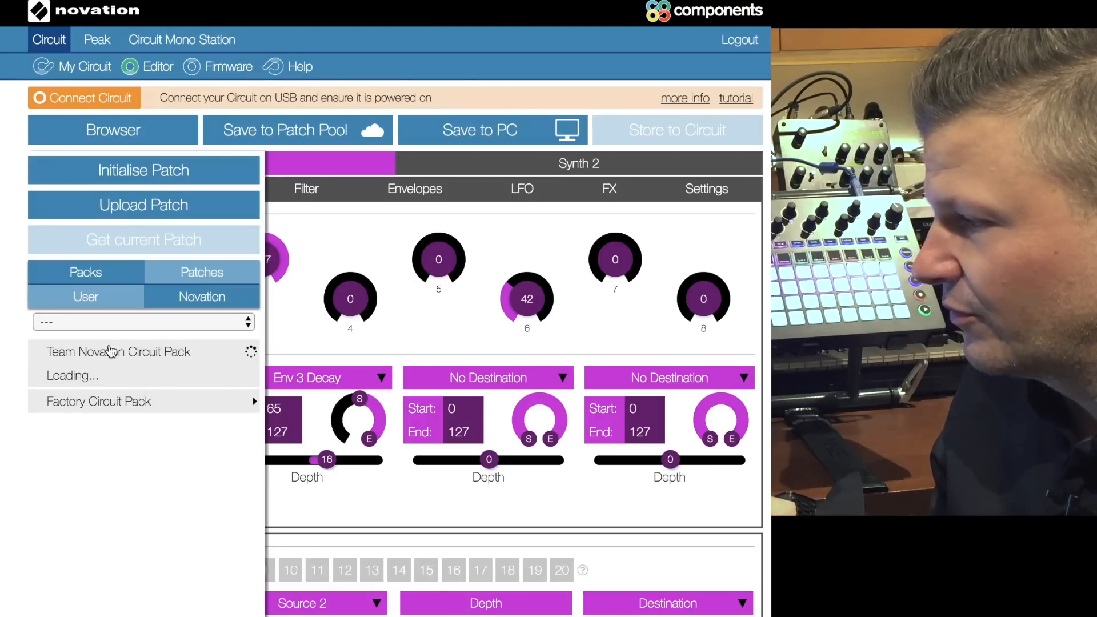
scroll(177, 497, down, 10)
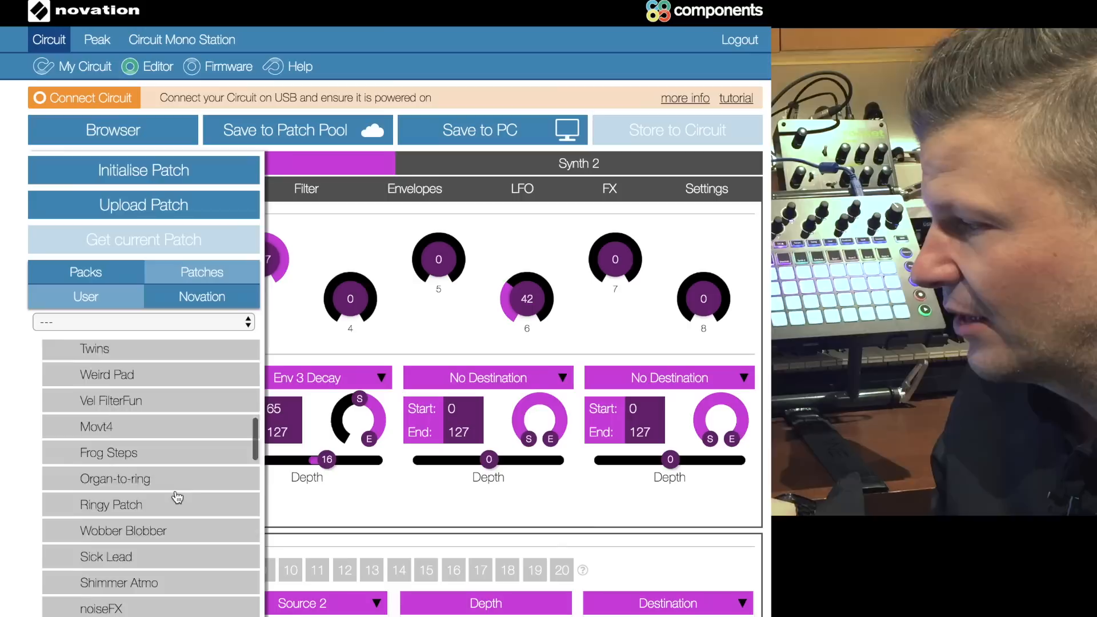
scroll(177, 497, up, 10)
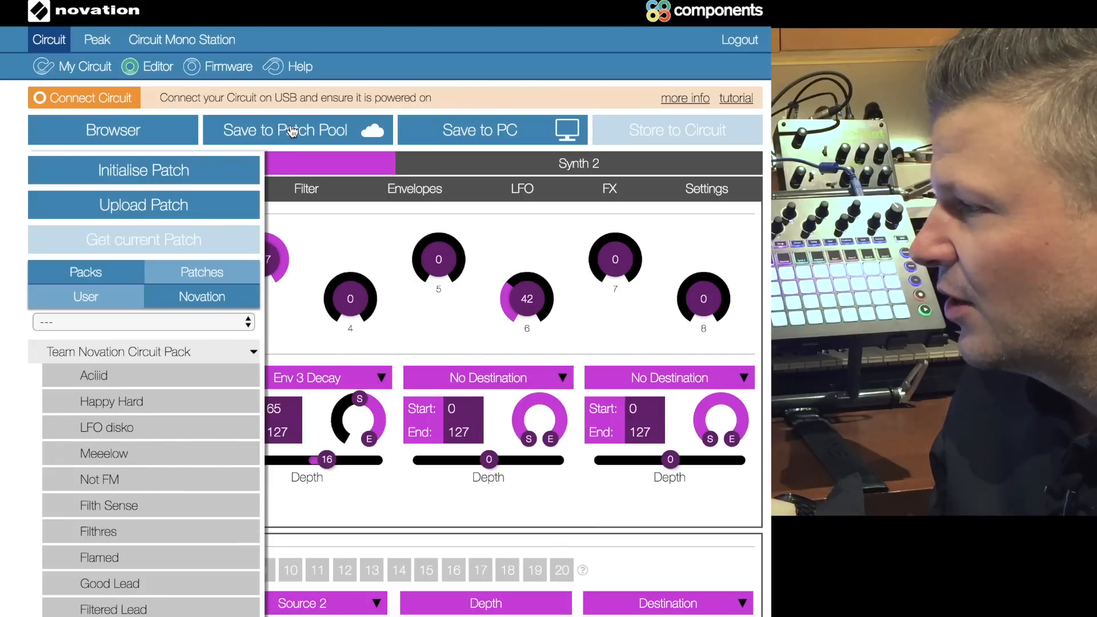
click(319, 136)
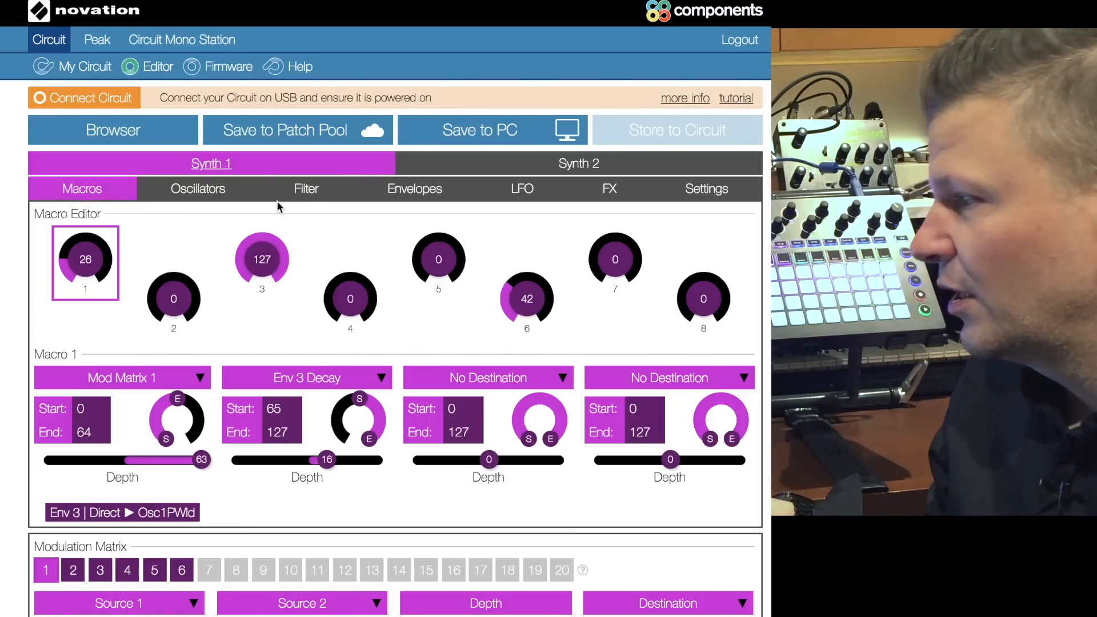
Step: Examine the macro settings of Synth 2, then those of Synth 1
click(506, 170)
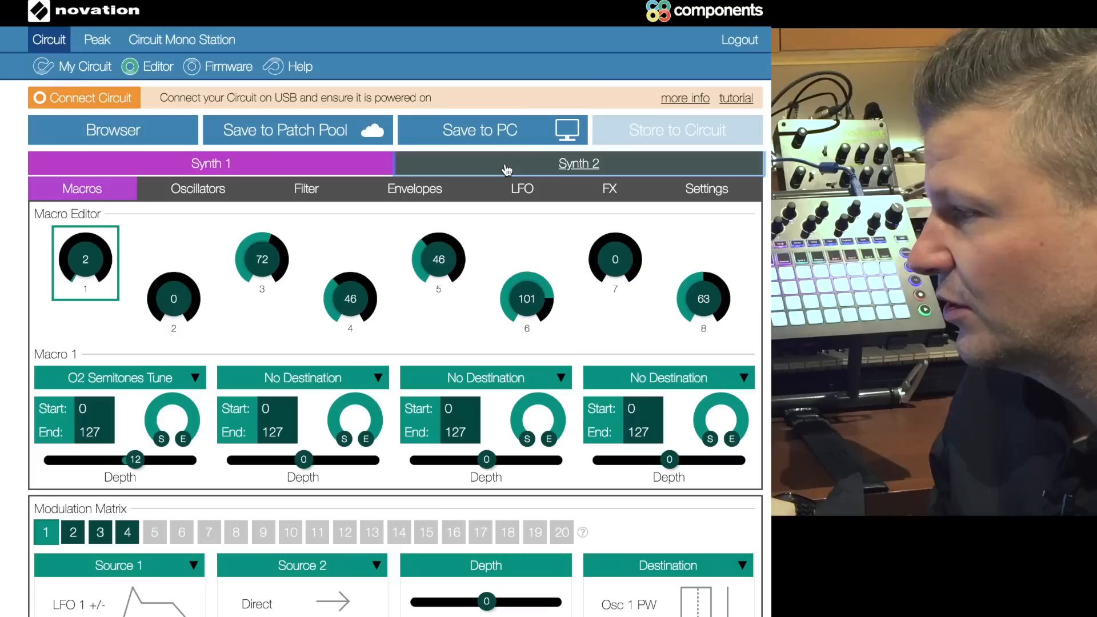
click(94, 193)
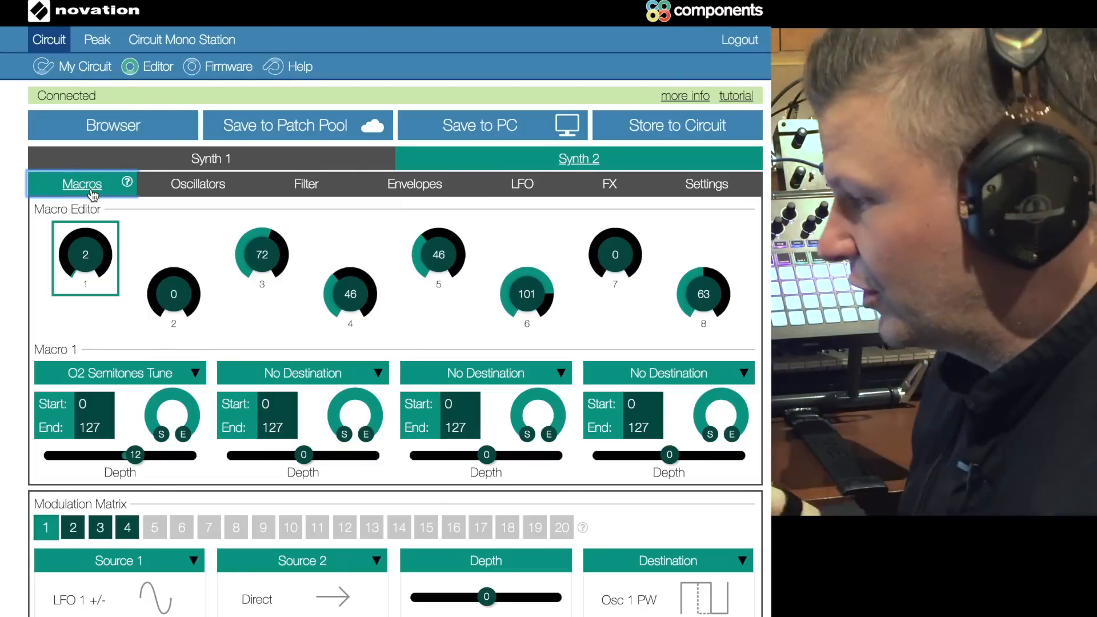
click(210, 162)
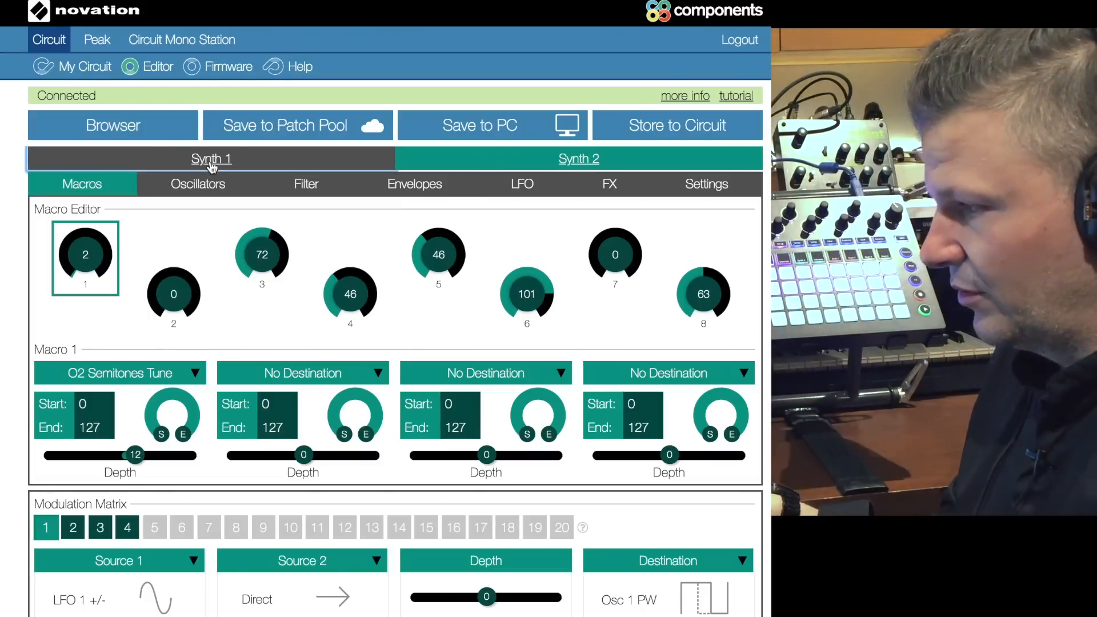
click(192, 190)
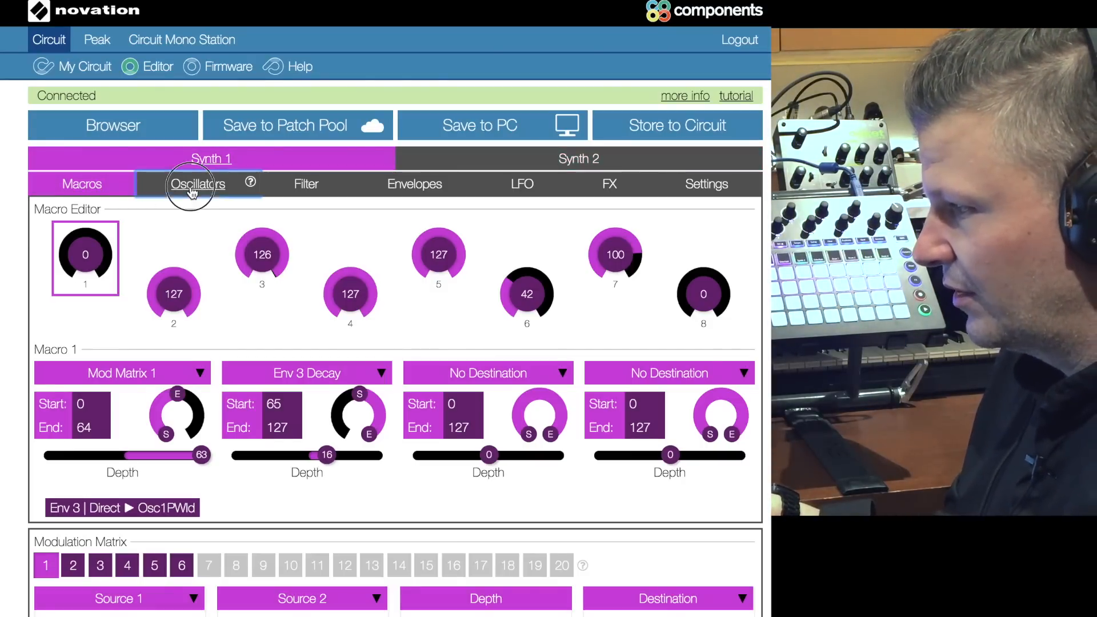
Step: Set macro 2 of Synth 1 to 0
click(93, 185)
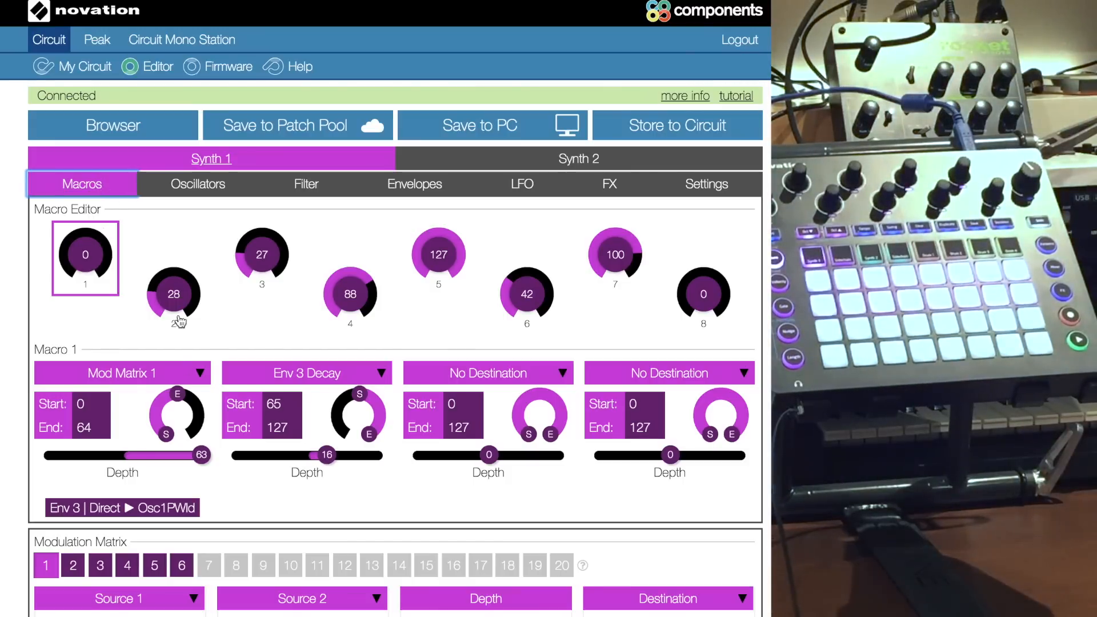
drag(174, 287, 218, 403)
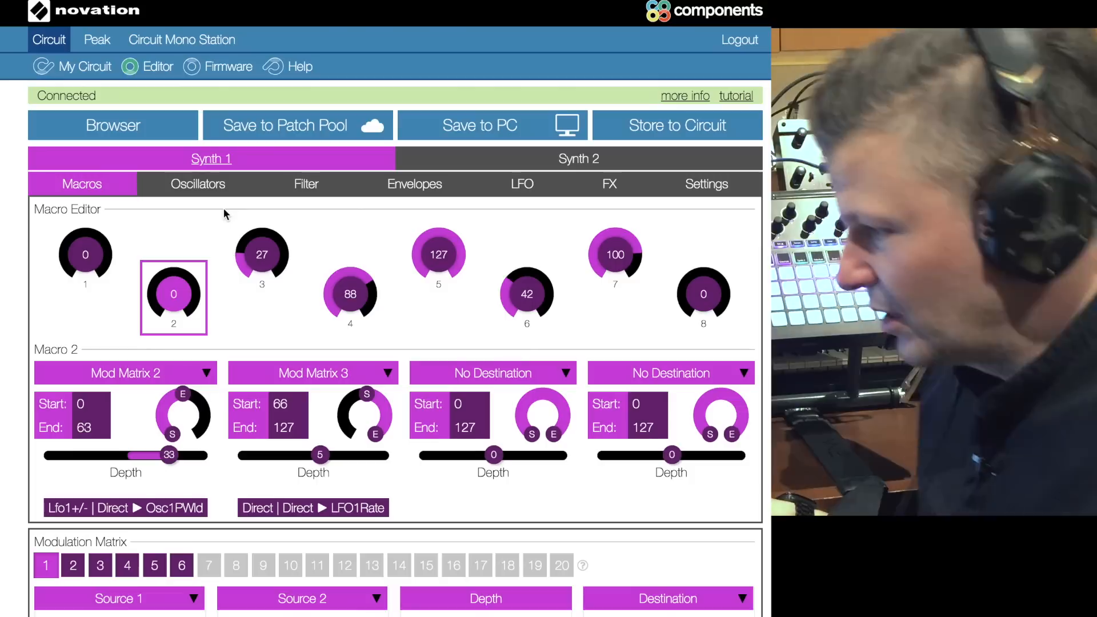
Step: Set the waveform of Synth 1's oscillator 1 to the classic Pulse Width
click(204, 183)
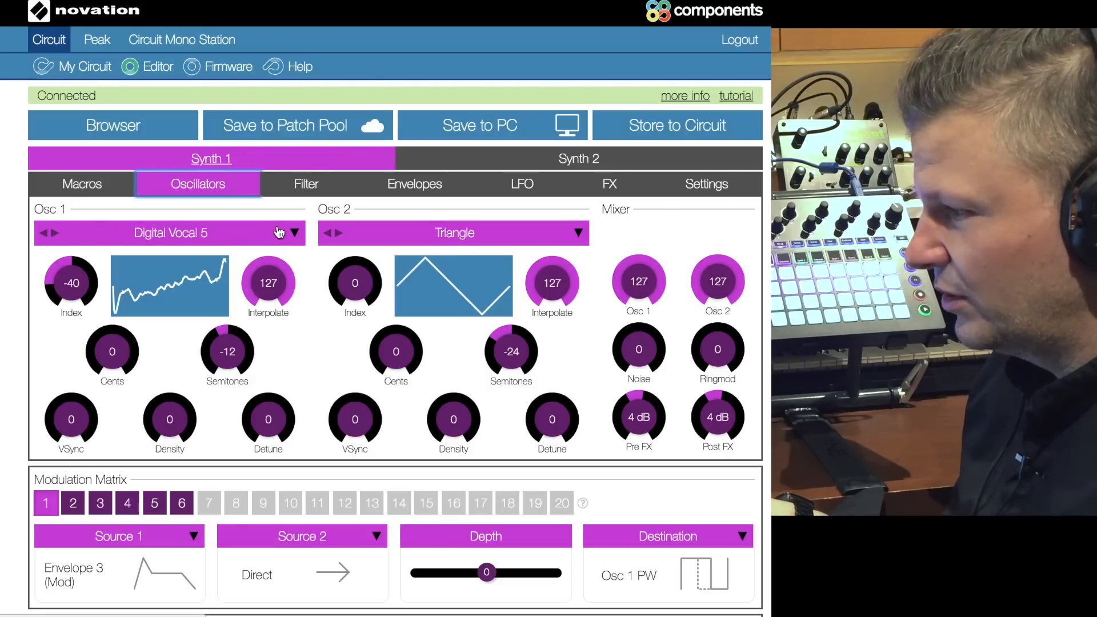
click(298, 234)
mouse_move(103, 260)
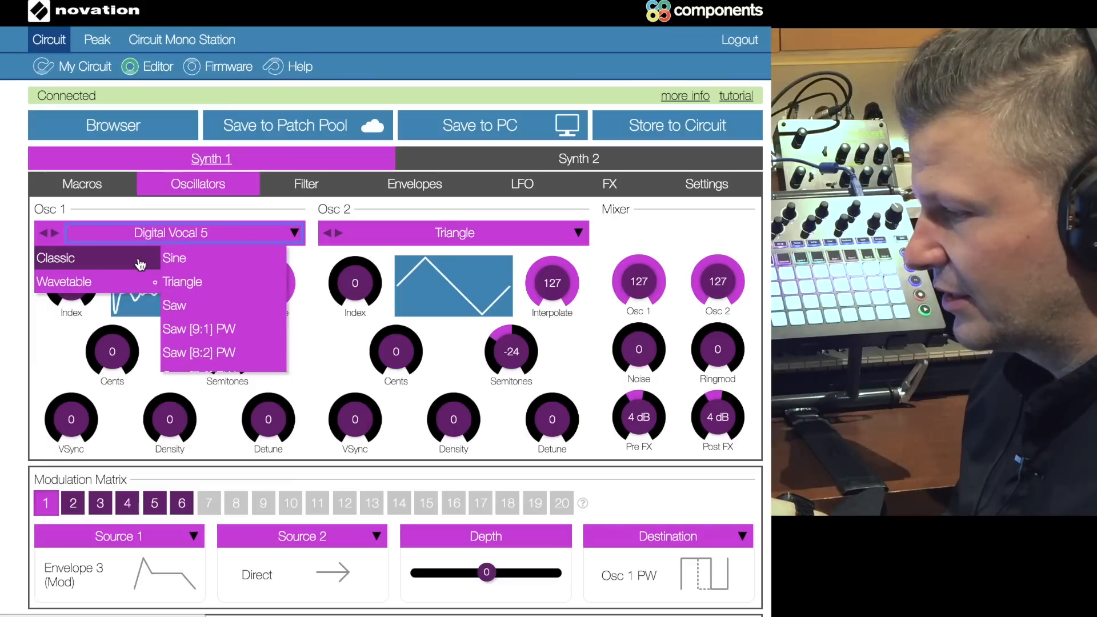
scroll(189, 297, down, 5)
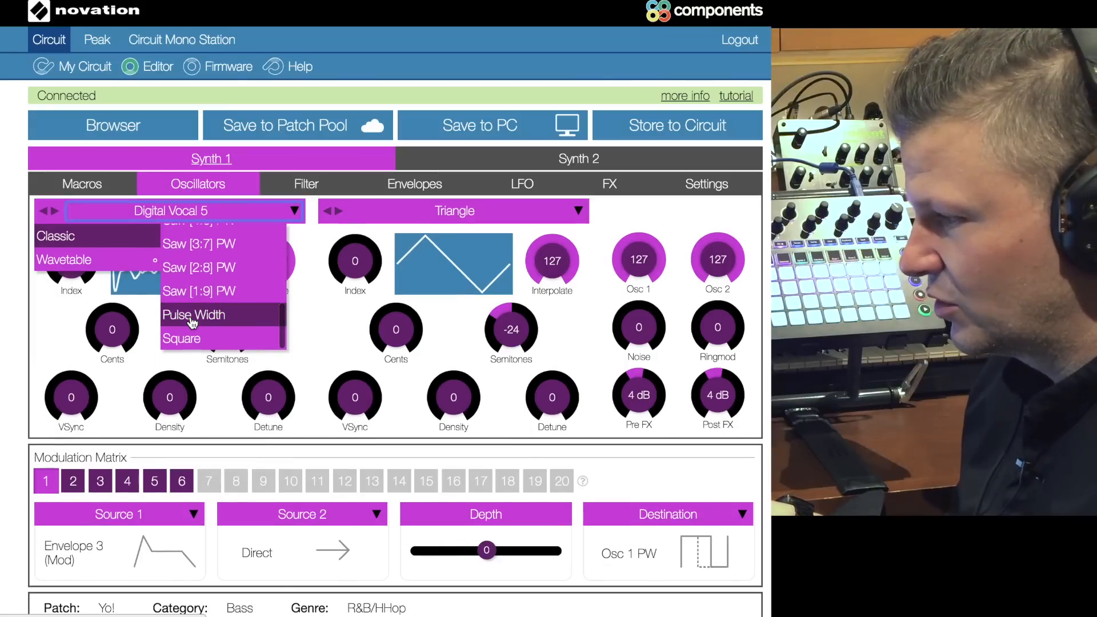
click(215, 315)
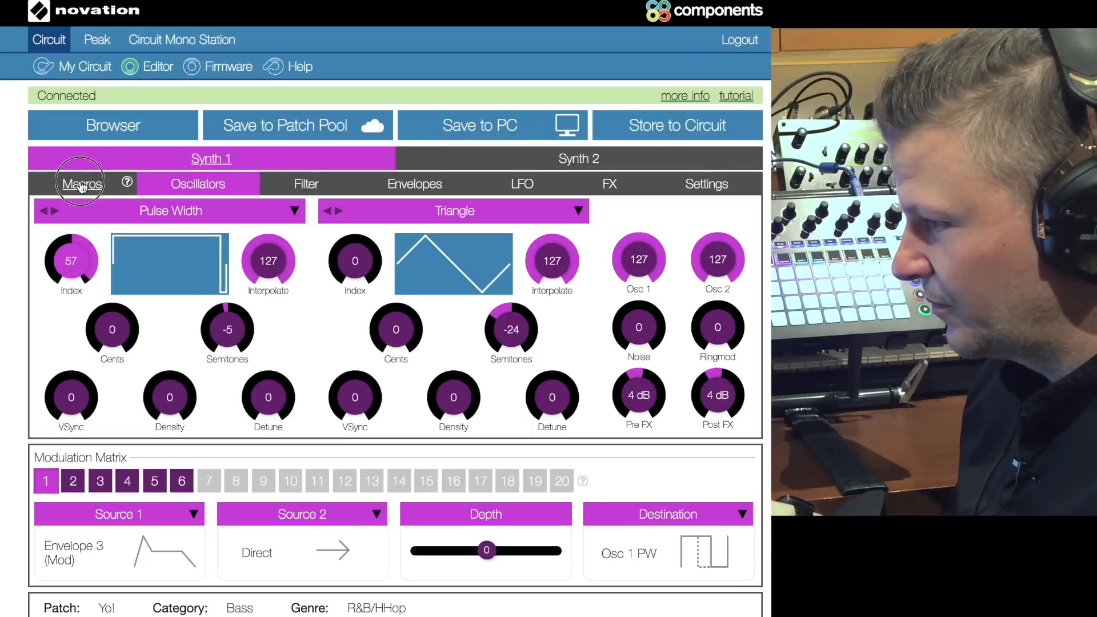
Step: Set oscillator 1's Index to -24, its Semitones to -5 and its waveform to Saw [2:8] PW
drag(81, 182, 82, 266)
click(184, 215)
click(228, 310)
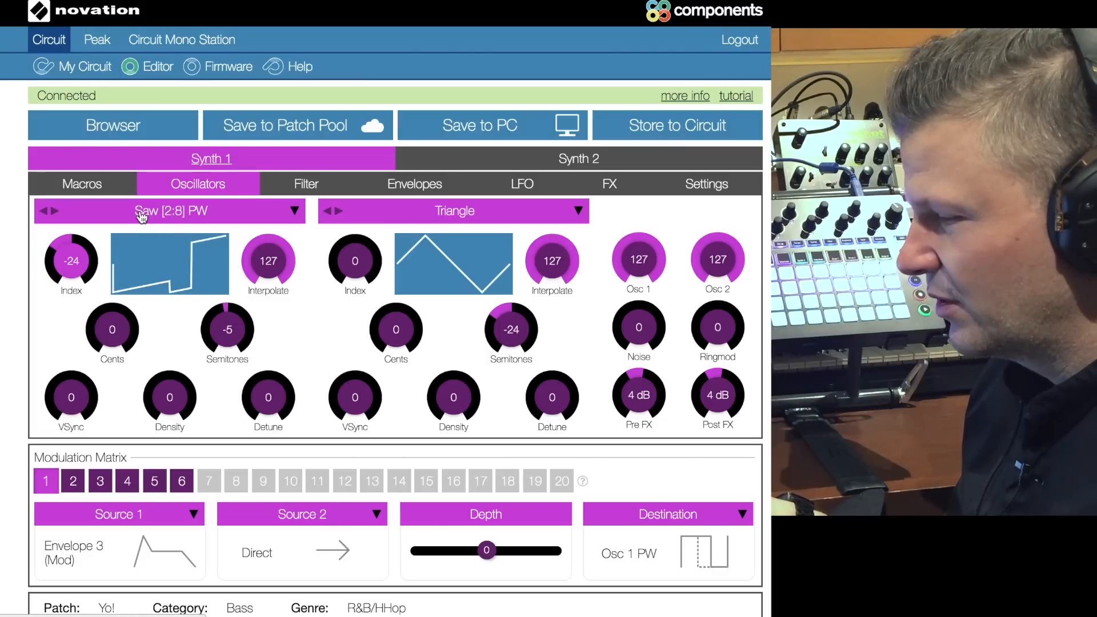
Step: Switch oscillator 1 to the Digital Vocal 3 wavetable and set its Index to 0
click(198, 215)
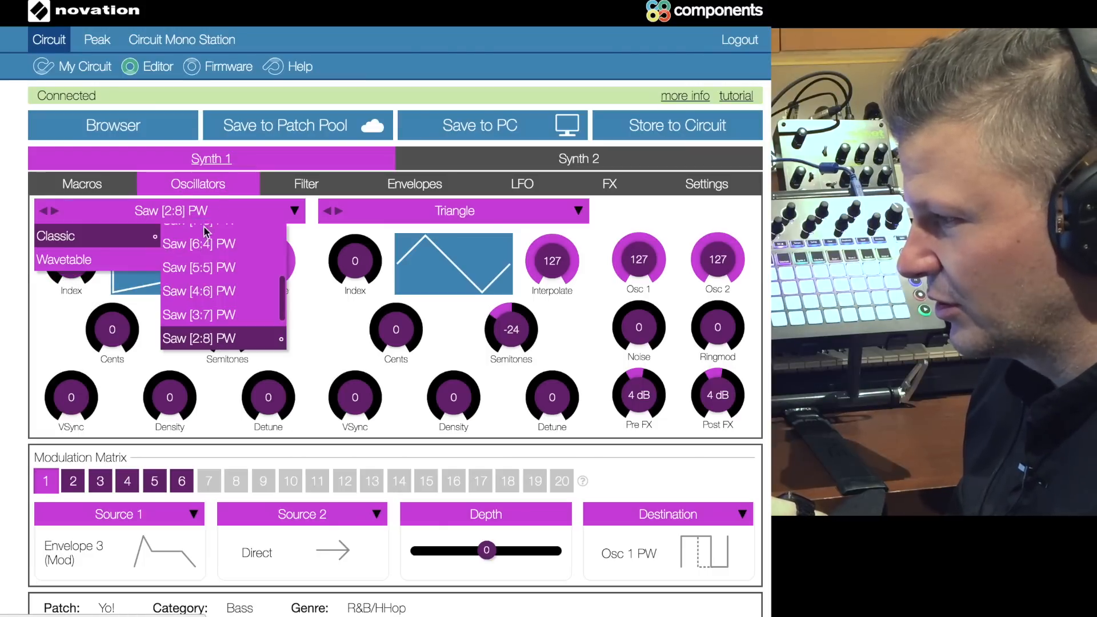
scroll(211, 298, down, 4)
scroll(220, 303, up, 4)
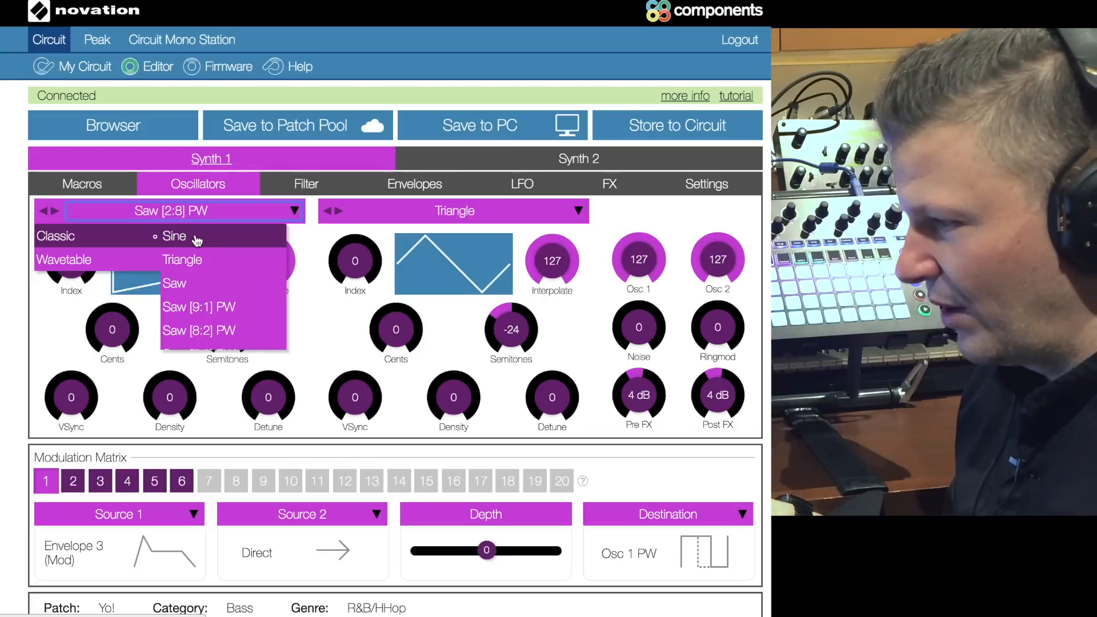
mouse_move(105, 267)
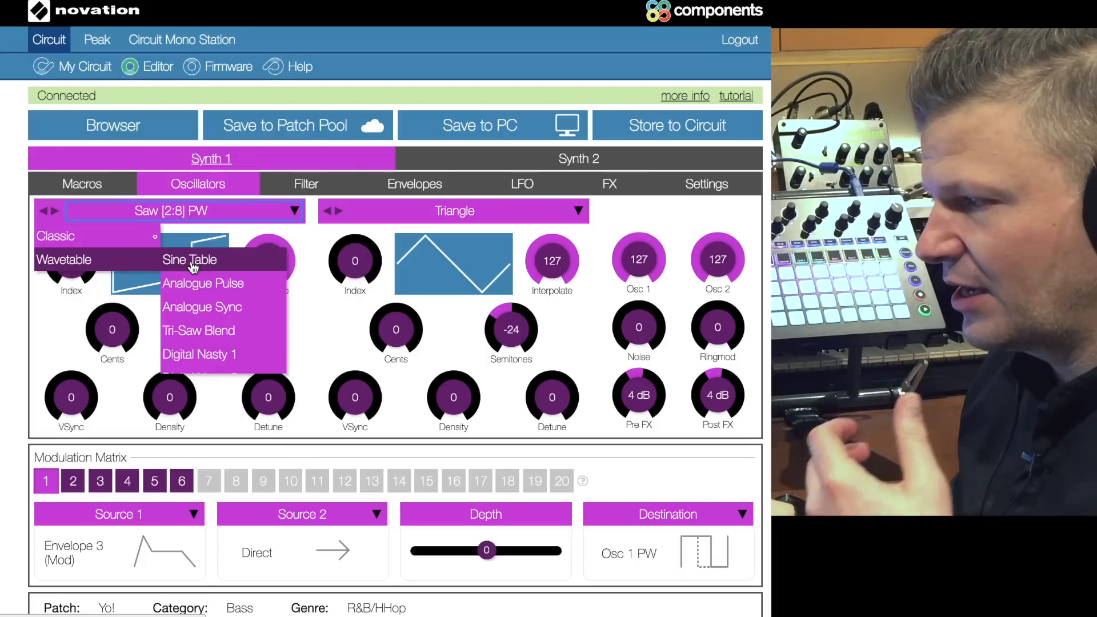
scroll(196, 291, down, 5)
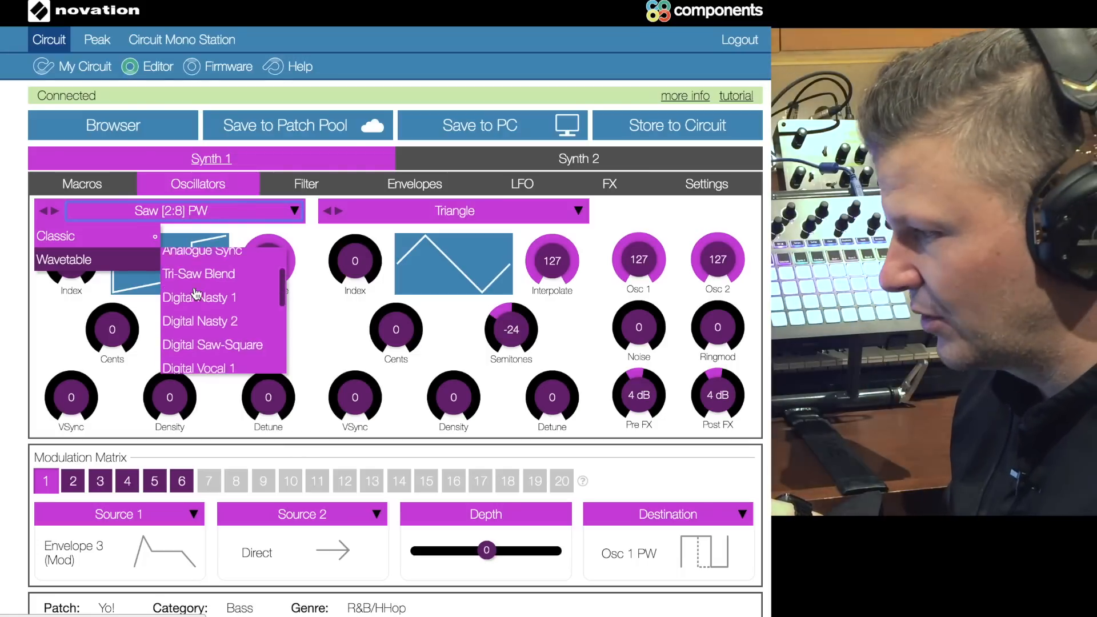
click(198, 296)
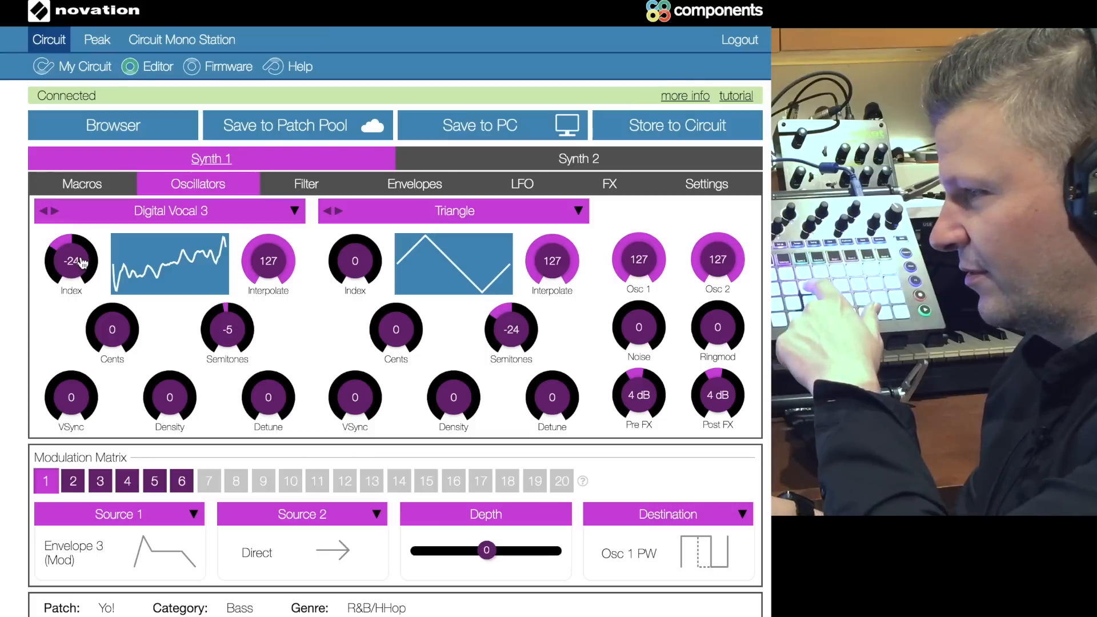
drag(81, 262, 91, 243)
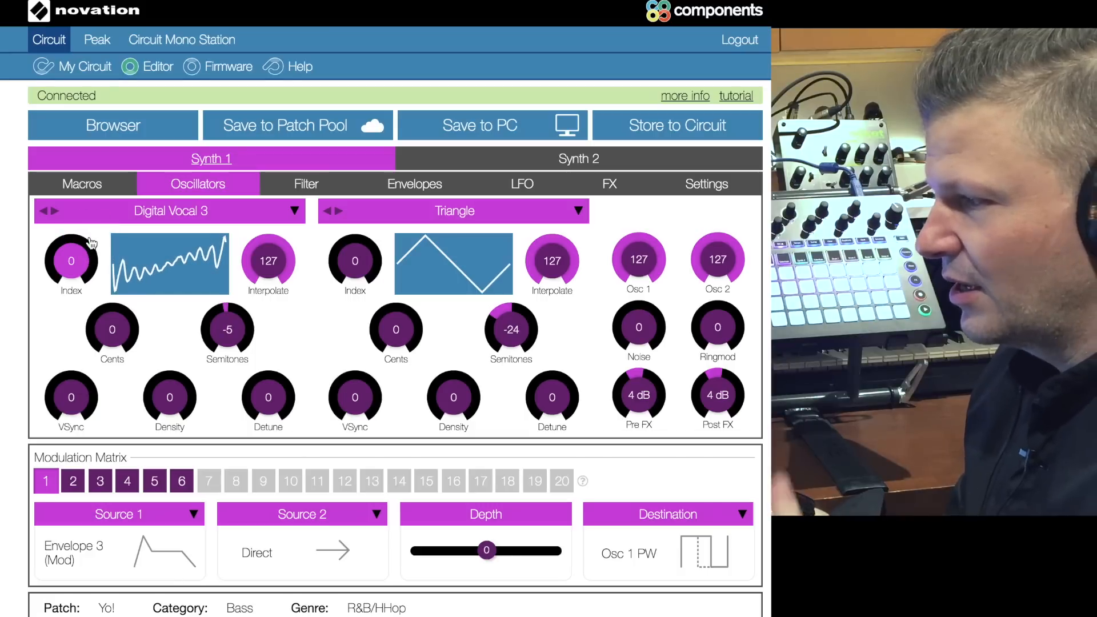
Step: Switch oscillator 2 to the Tri-Saw Blend wavetable
click(449, 216)
mouse_move(414, 266)
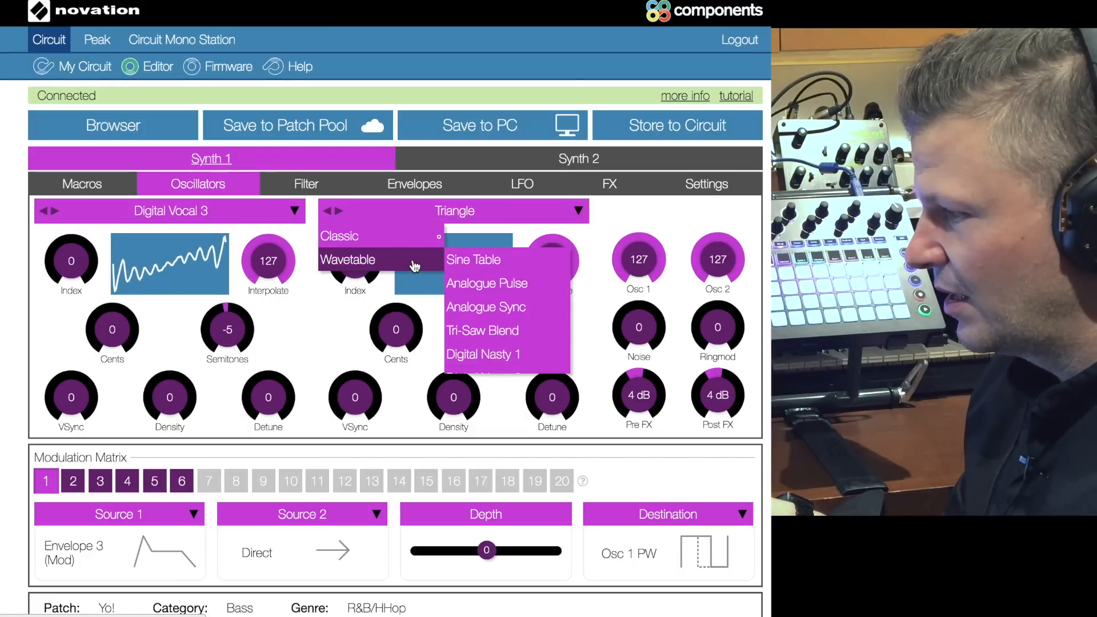
click(503, 330)
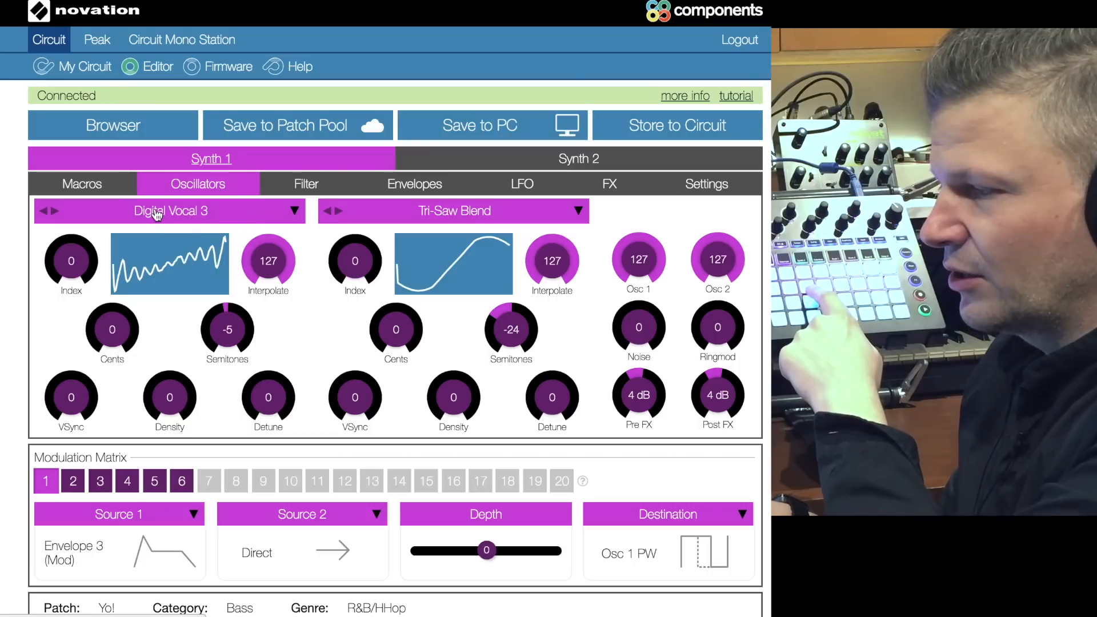
Step: Try the Digital Vocal 1 and Digital Nasty 2 wavetables on oscillator 1
click(294, 211)
click(237, 328)
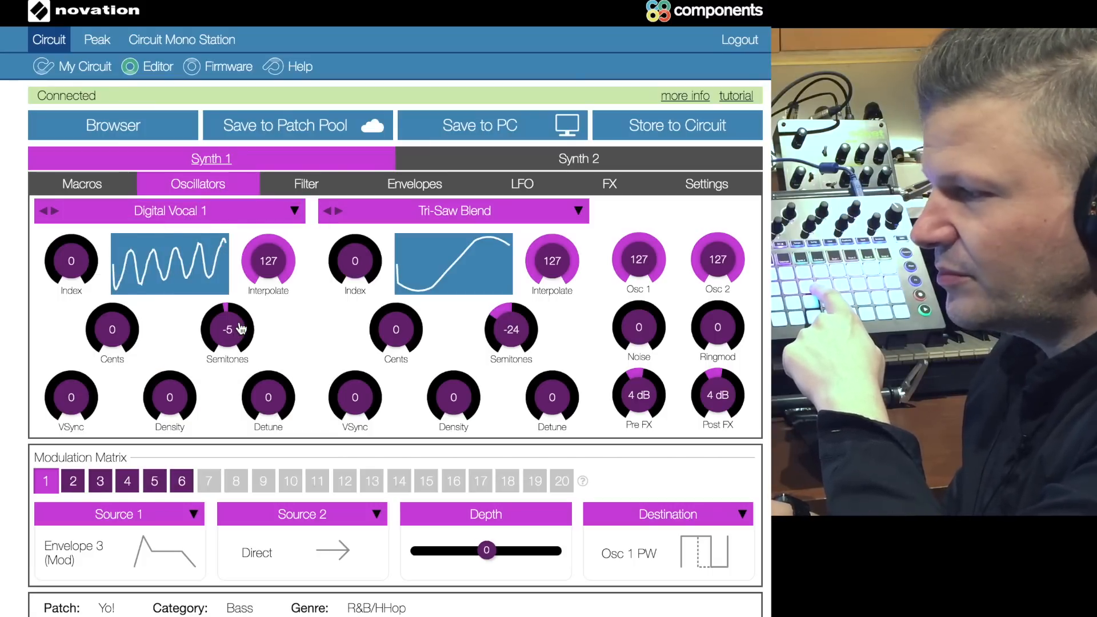
click(294, 211)
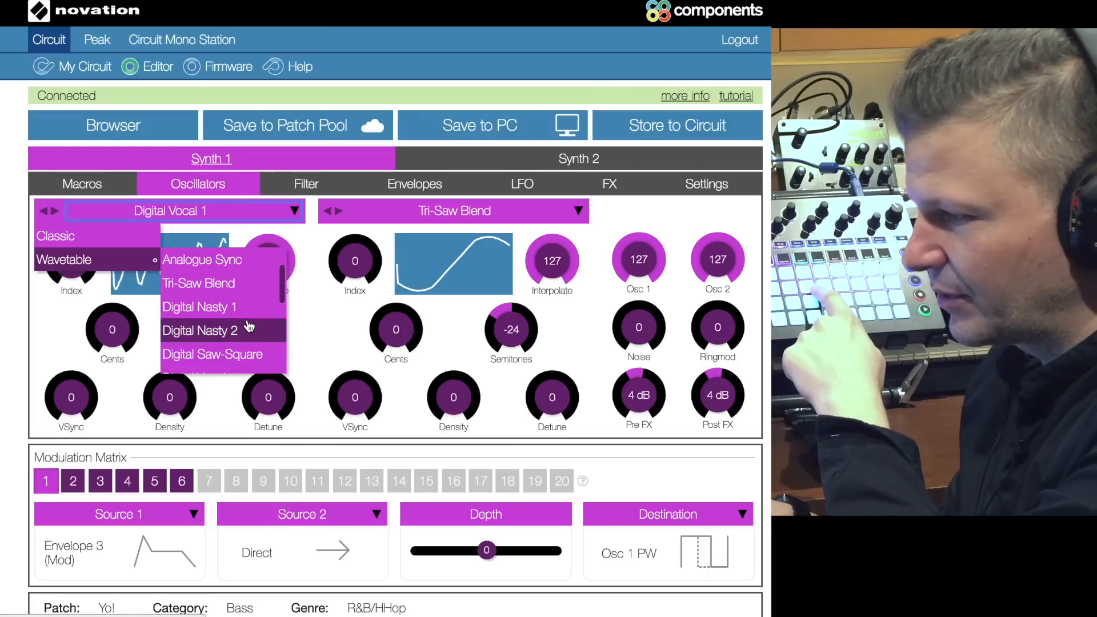
click(248, 326)
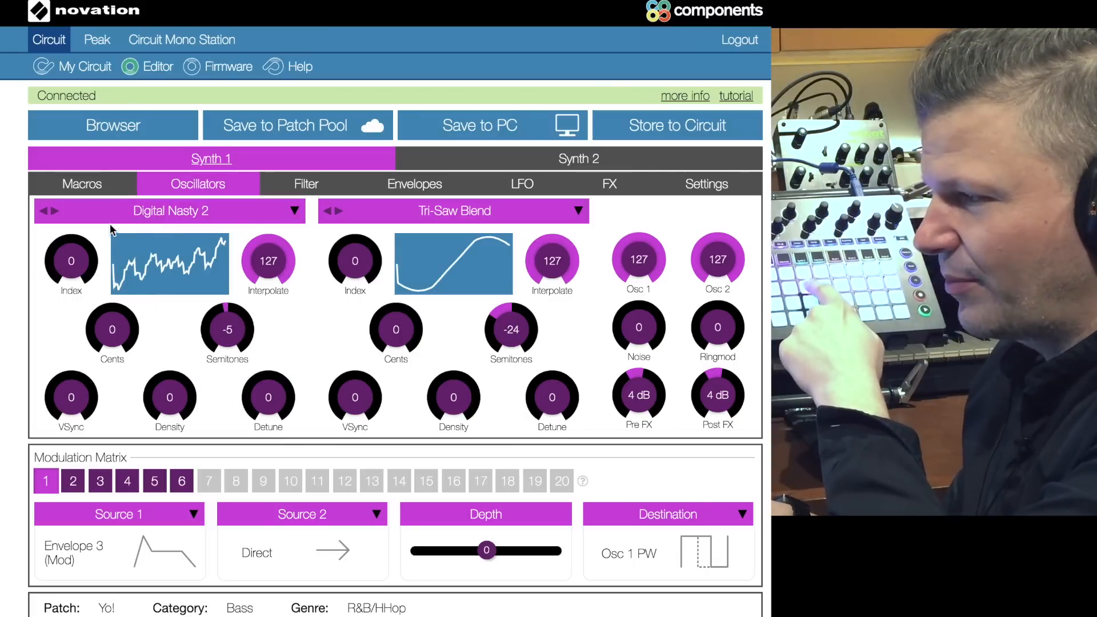
Step: Step oscillator 1 forward through the wavetables, from Digital Nasty 2 up to Collection 3
click(54, 212)
click(55, 213)
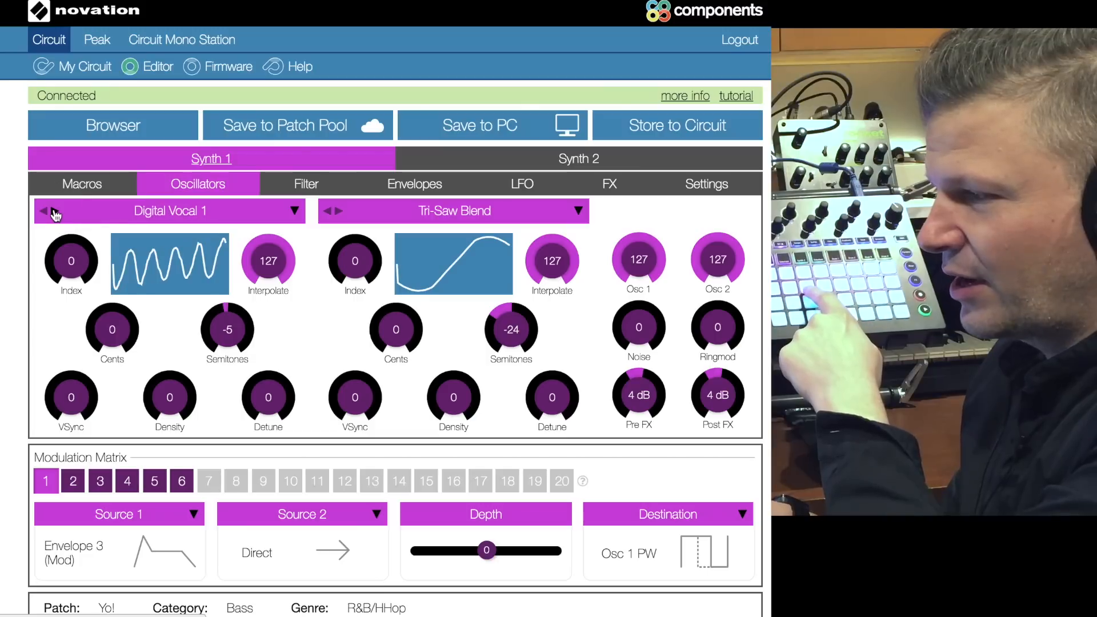
click(55, 212)
click(55, 212)
click(55, 213)
click(55, 213)
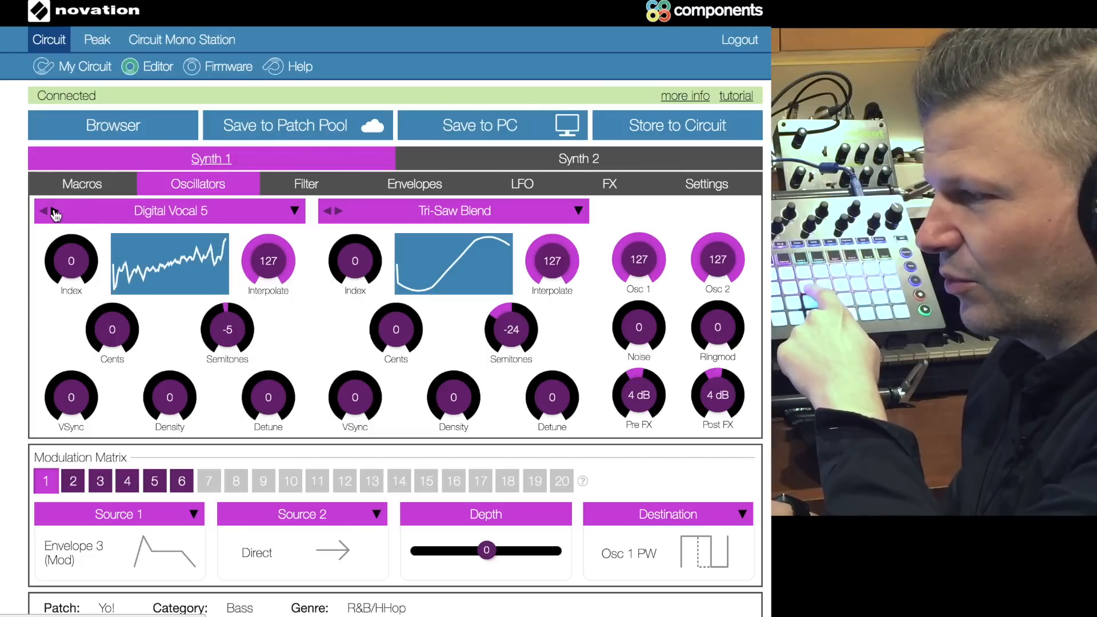
click(55, 212)
click(55, 213)
click(55, 213)
click(55, 212)
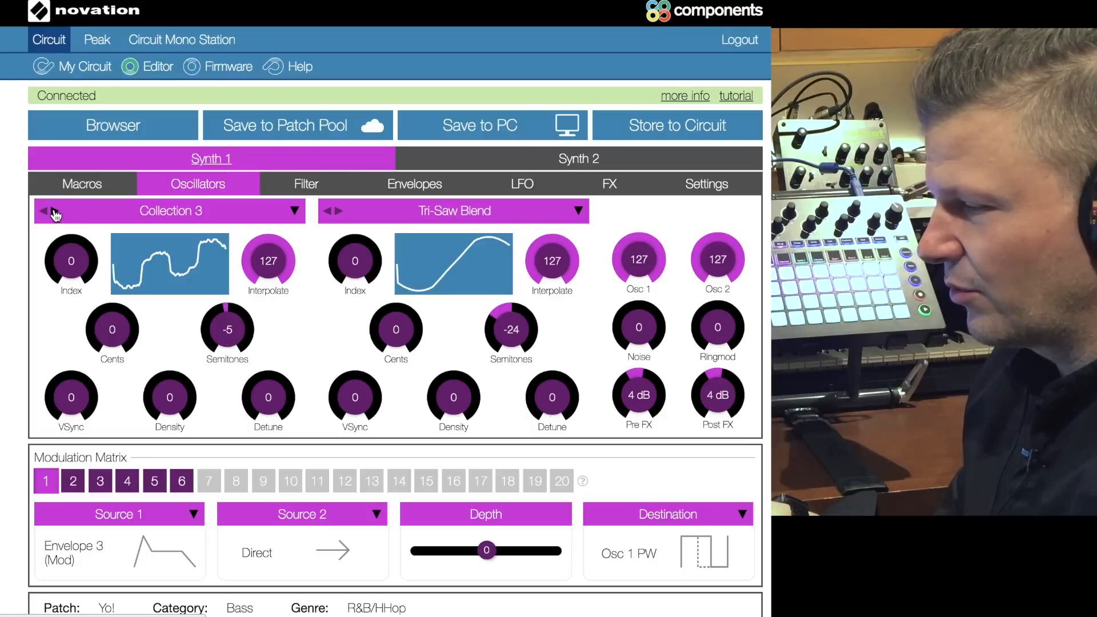
Step: Step oscillator 1 back through the waveforms to Square
click(43, 211)
click(43, 211)
click(43, 212)
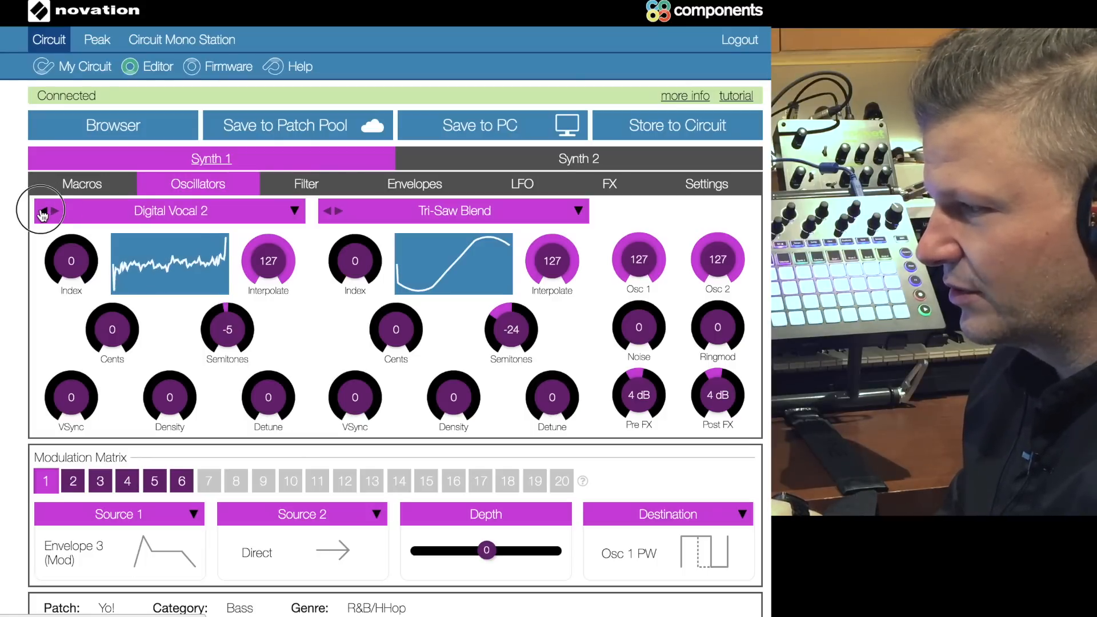
click(43, 211)
click(43, 212)
click(43, 211)
click(43, 212)
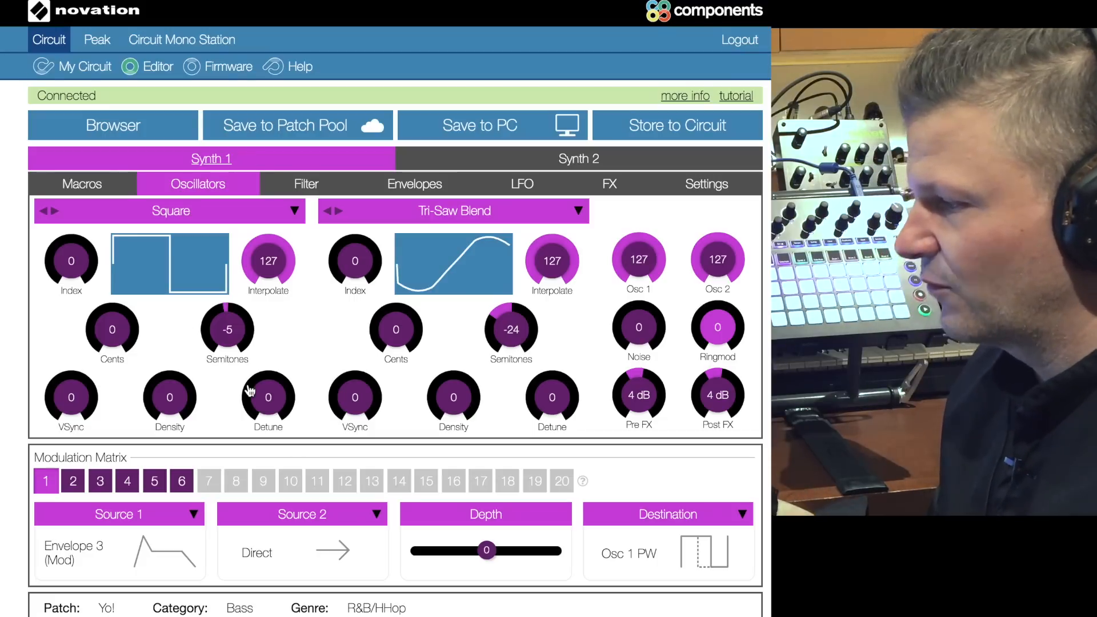
Step: Raise the lowpass filter of Synth 1 to a frequency of 71 and a resonance of 74 on its response curve
click(303, 184)
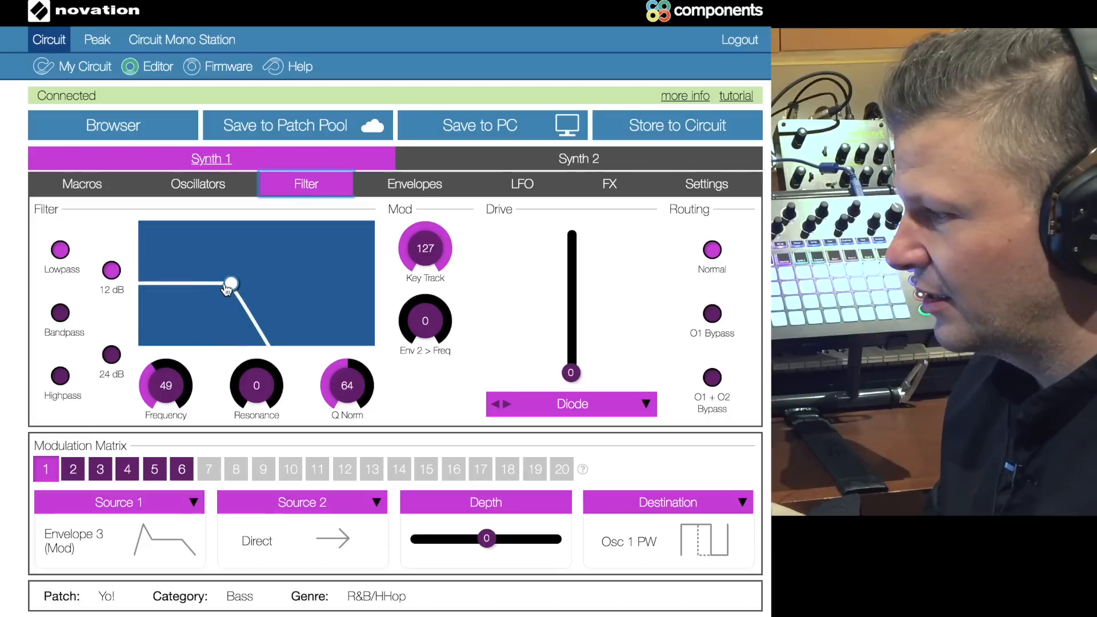
drag(228, 289, 270, 254)
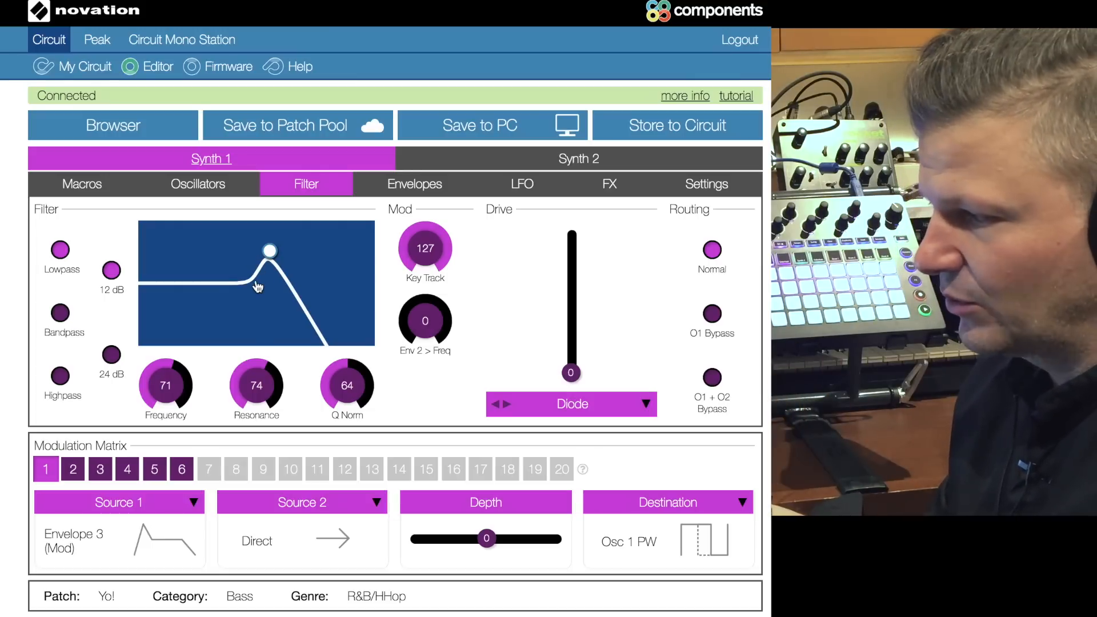
Step: Try the bandpass and highpass filter types, shifting the highpass peak to frequency 78 and resonance 79 with a 24 dB slope
click(61, 314)
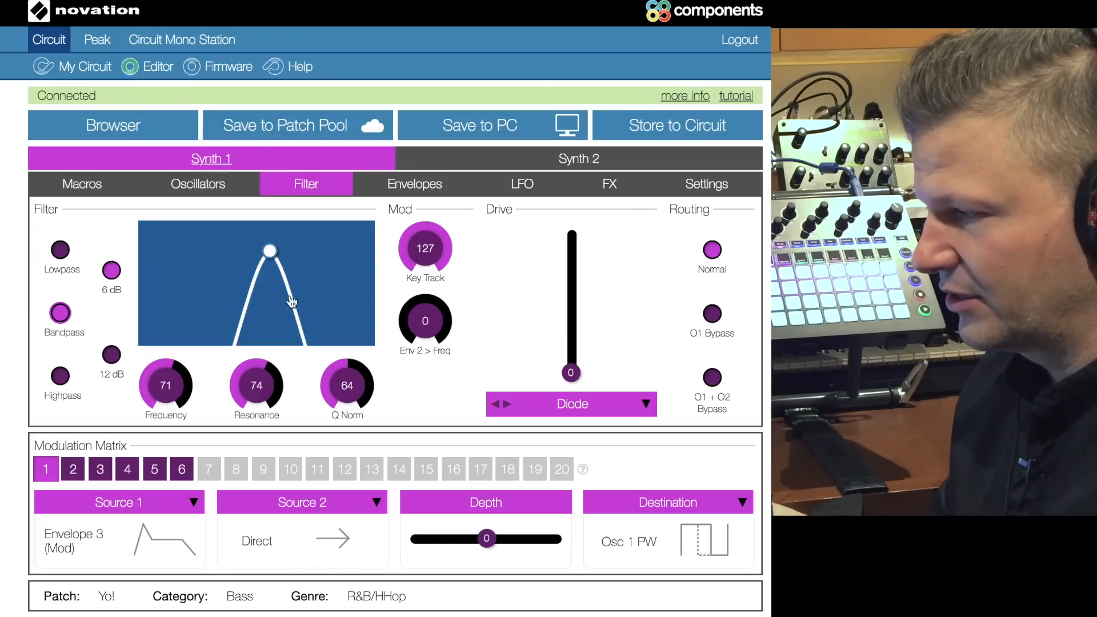
click(60, 376)
mouse_move(270, 252)
mouse_down()
mouse_move(328, 249)
mouse_move(282, 248)
mouse_up()
click(112, 356)
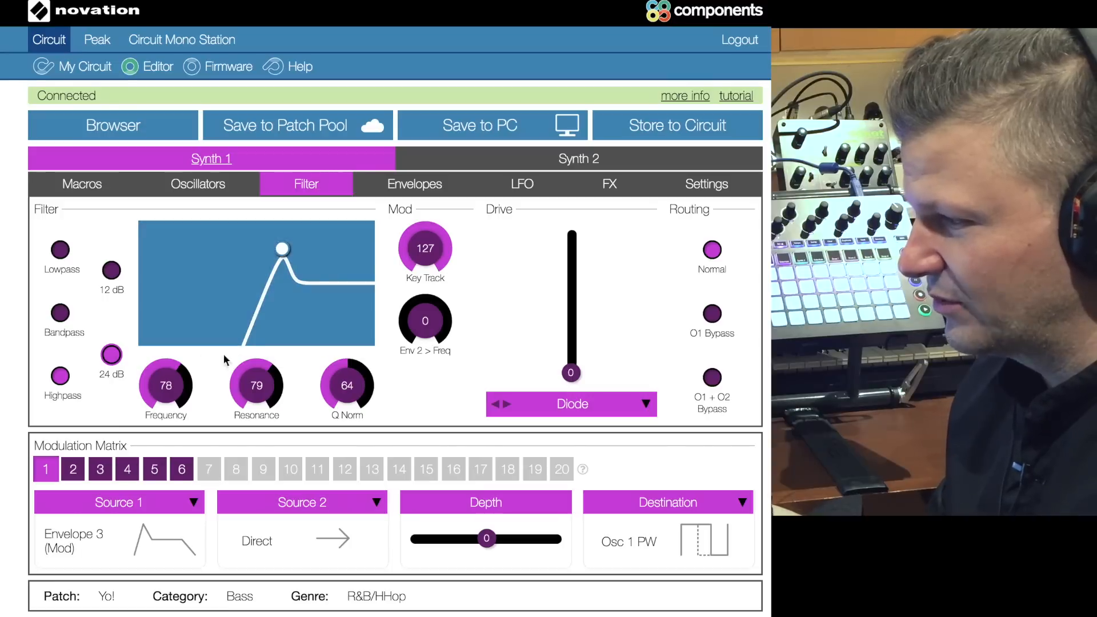
Step: Return the filter to a 12 dB lowpass and move its peak to frequency 61 and resonance 81
click(111, 270)
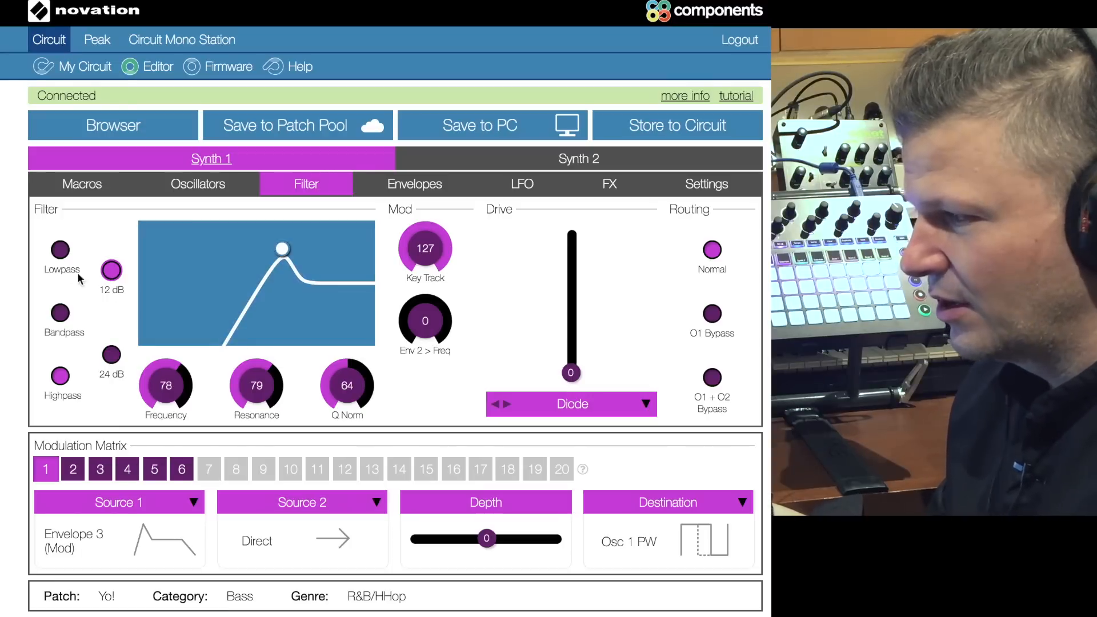
click(68, 257)
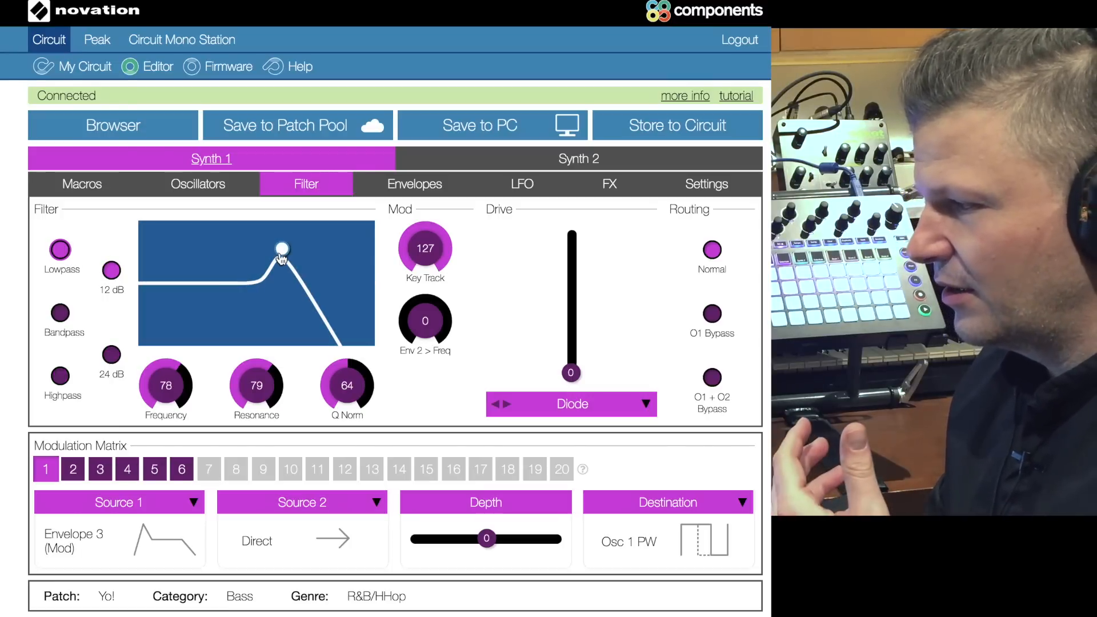
drag(281, 250, 253, 256)
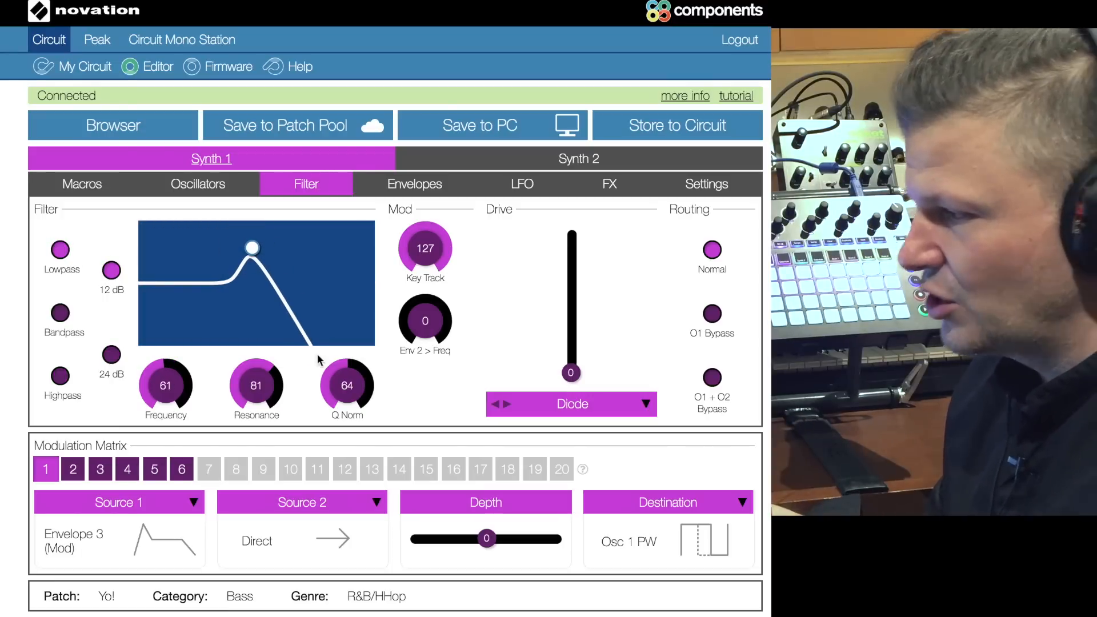
Step: Switch the filter to bandpass and compare its 6 dB and 12 dB slopes
click(62, 314)
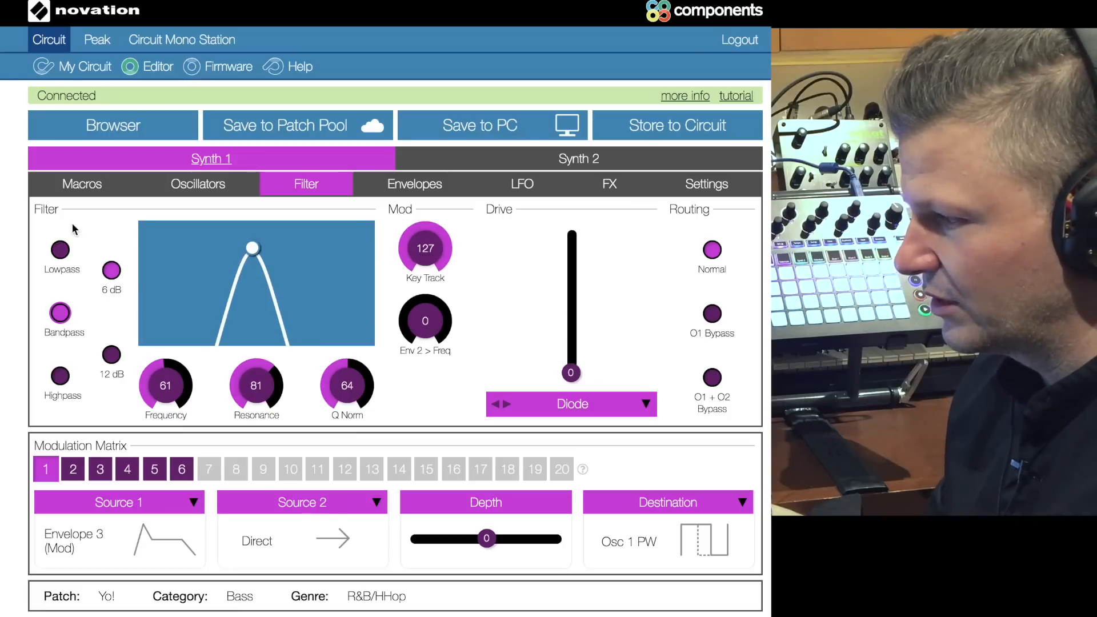
click(112, 355)
click(110, 274)
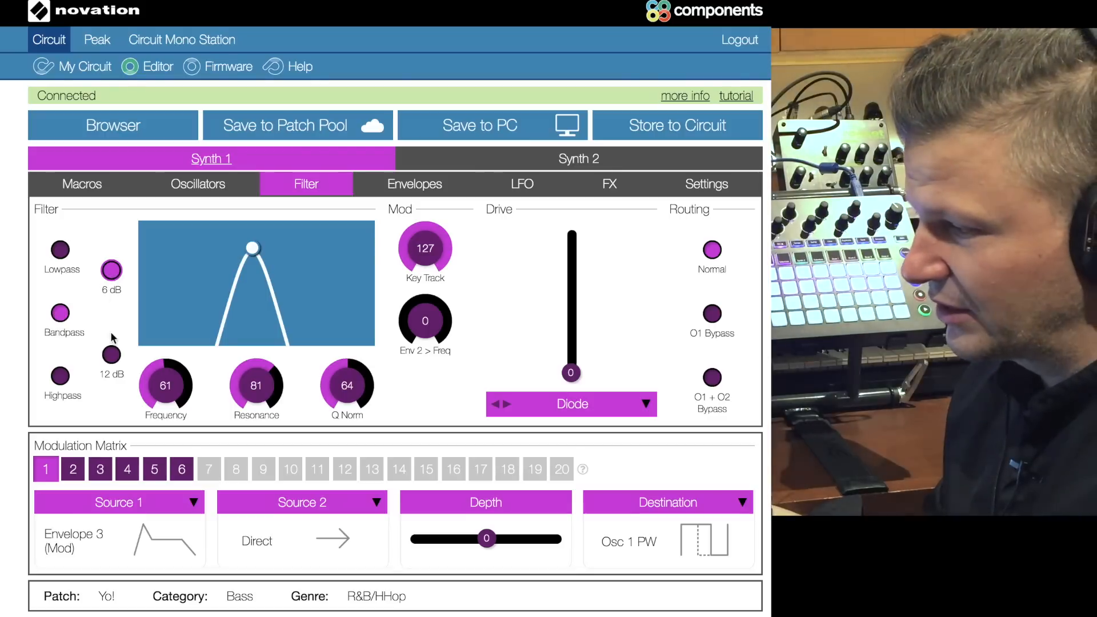
click(112, 355)
click(111, 279)
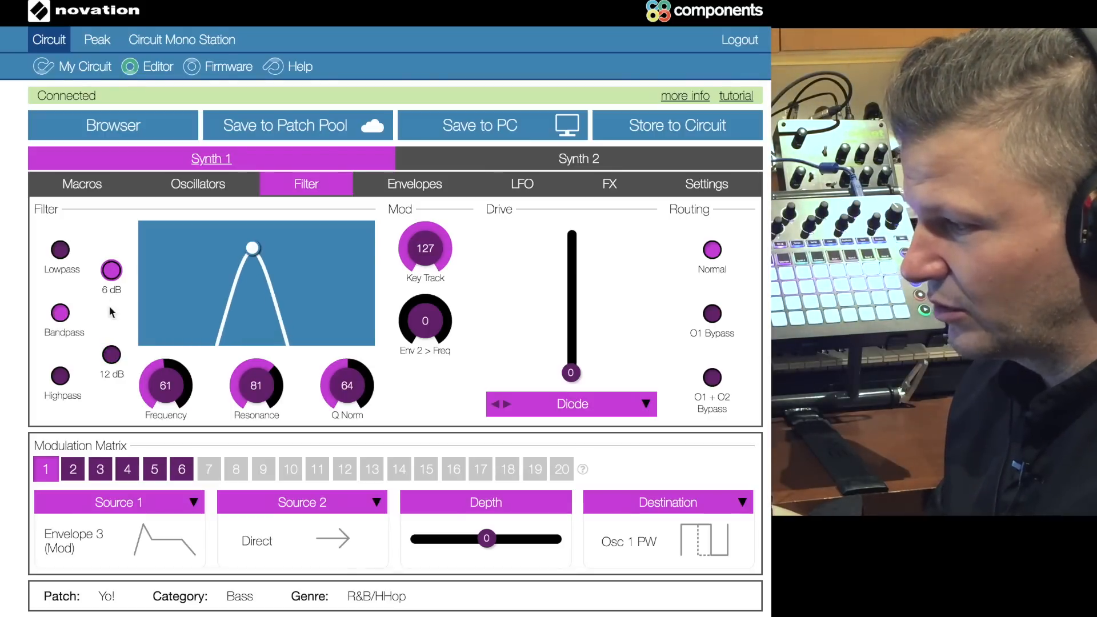
click(113, 355)
Step: Compare the lowpass filter with the highpass at 12 dB and 24 dB, finishing on the 24 dB lowpass
click(60, 250)
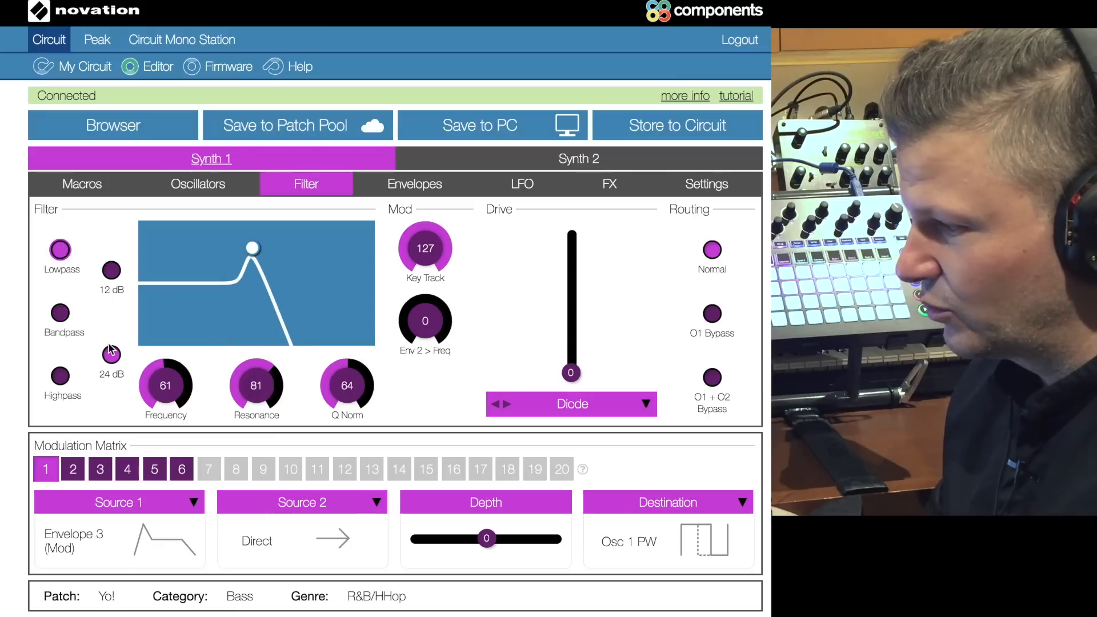
click(60, 377)
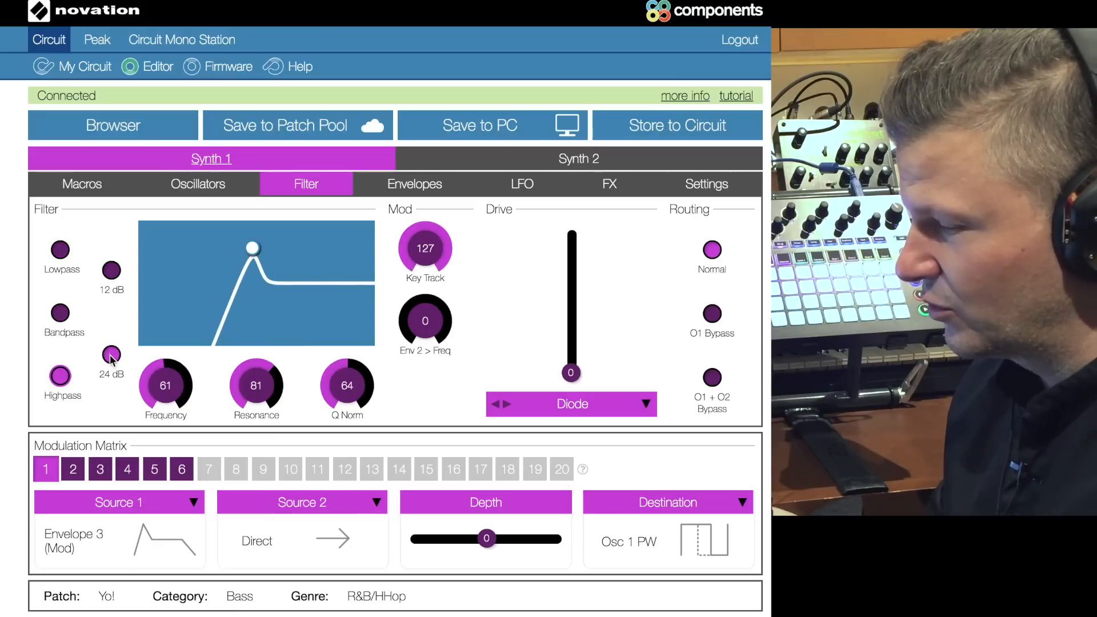
click(111, 271)
click(112, 355)
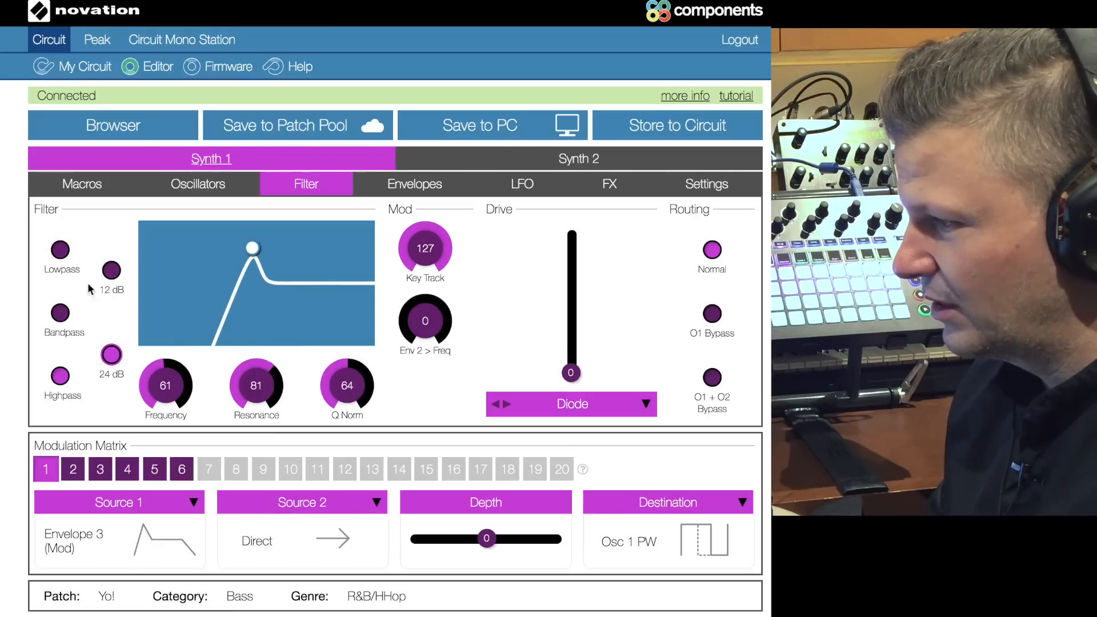
click(63, 252)
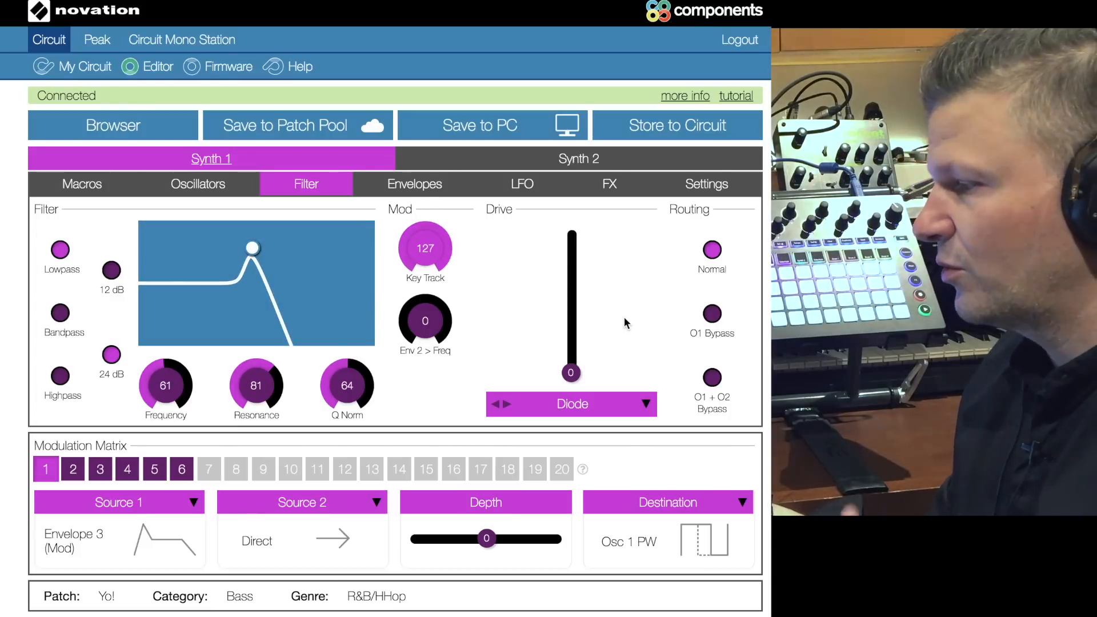
Step: Raise the filter drive to 30 and look through the available drive types, keeping Diode
drag(570, 373, 576, 349)
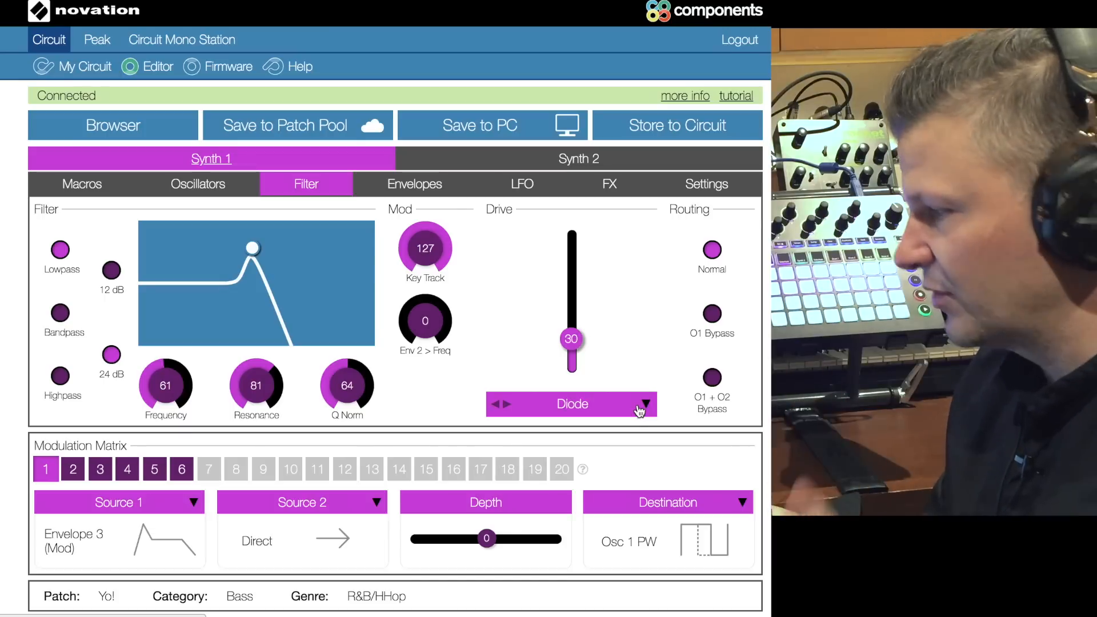
click(640, 407)
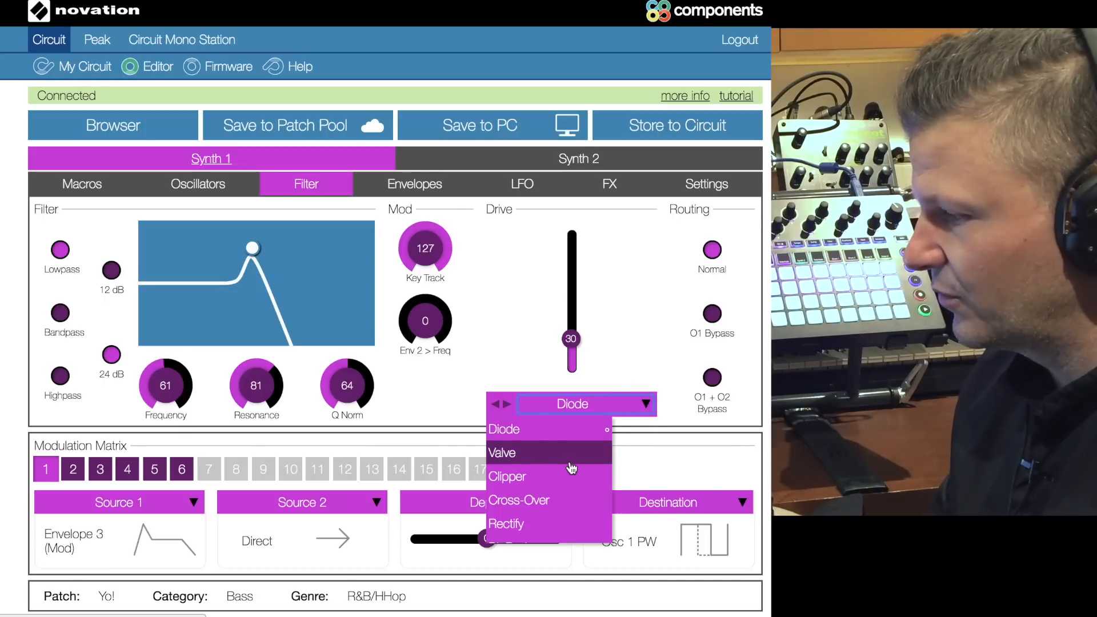
scroll(563, 476, down, 1)
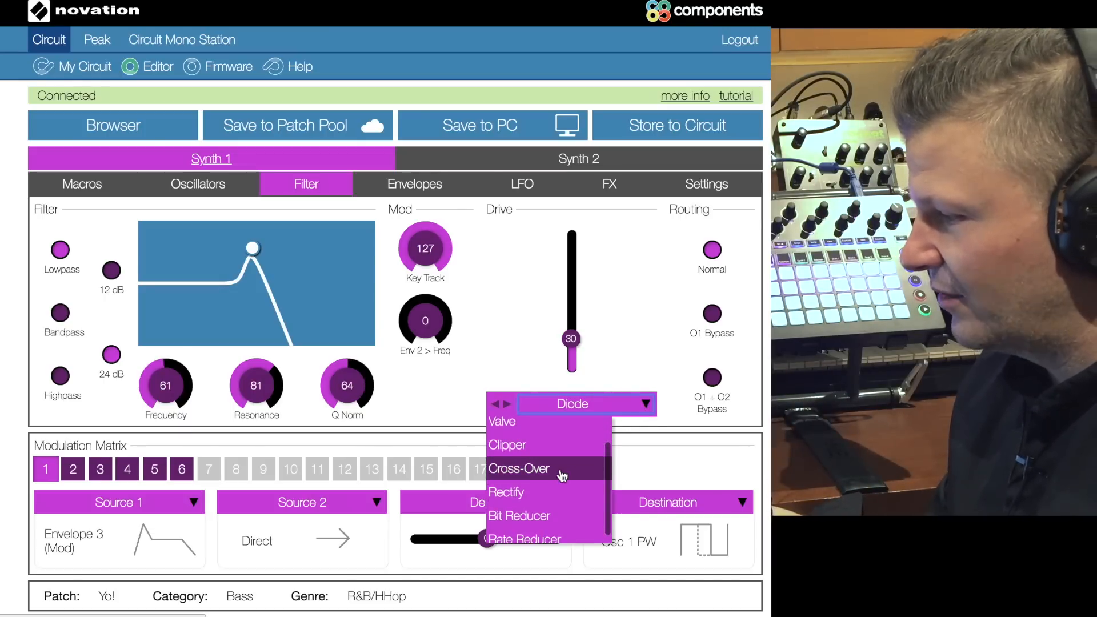
scroll(544, 491, down, 1)
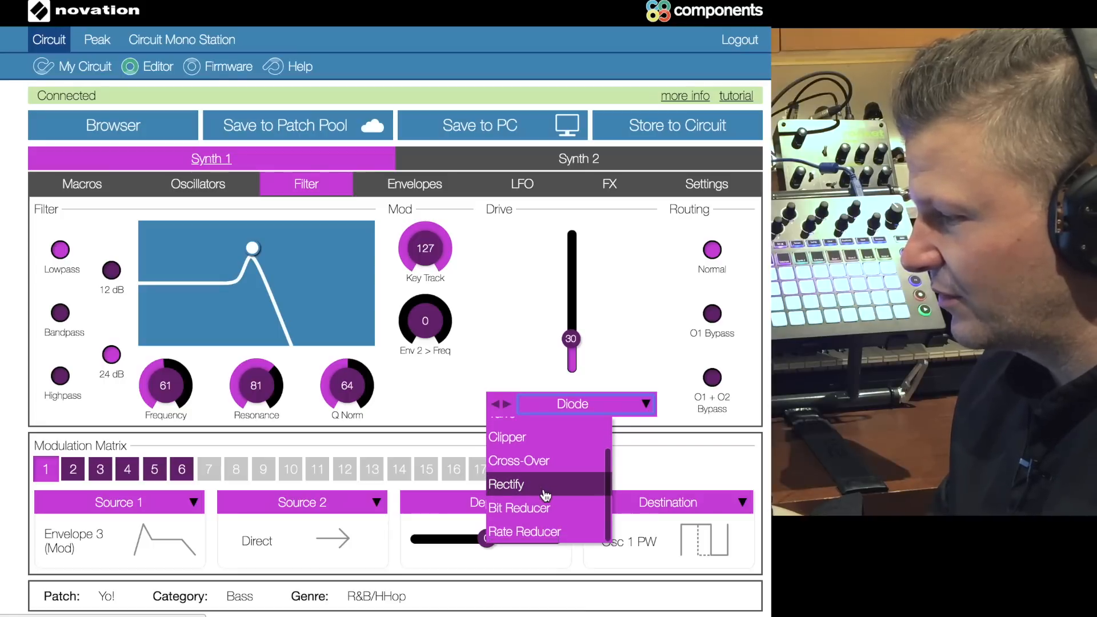
scroll(540, 514, up, 2)
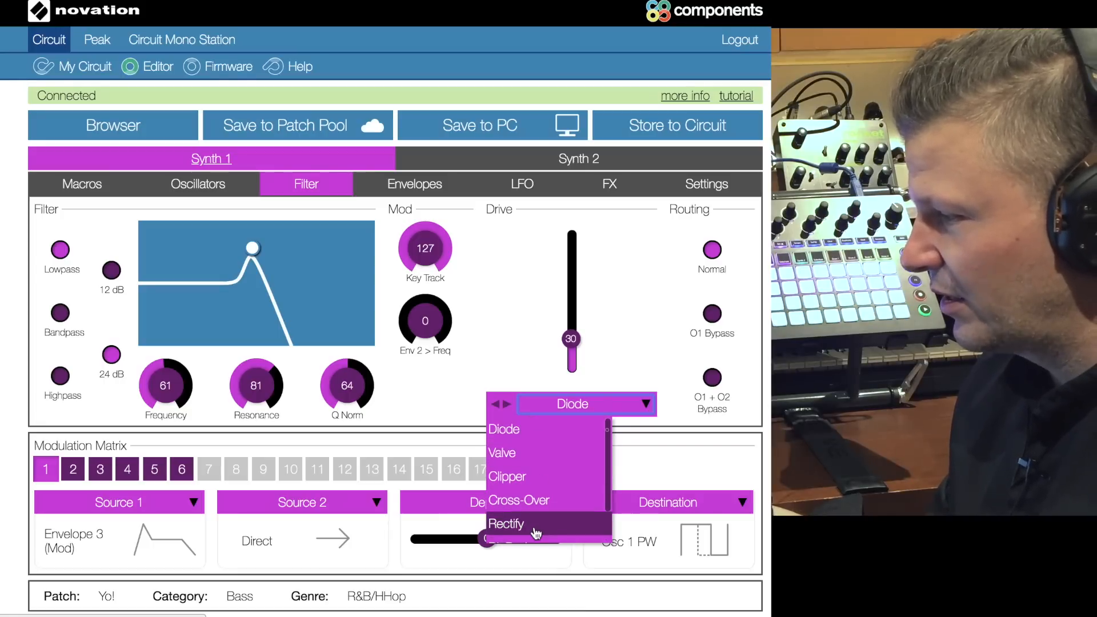
click(521, 306)
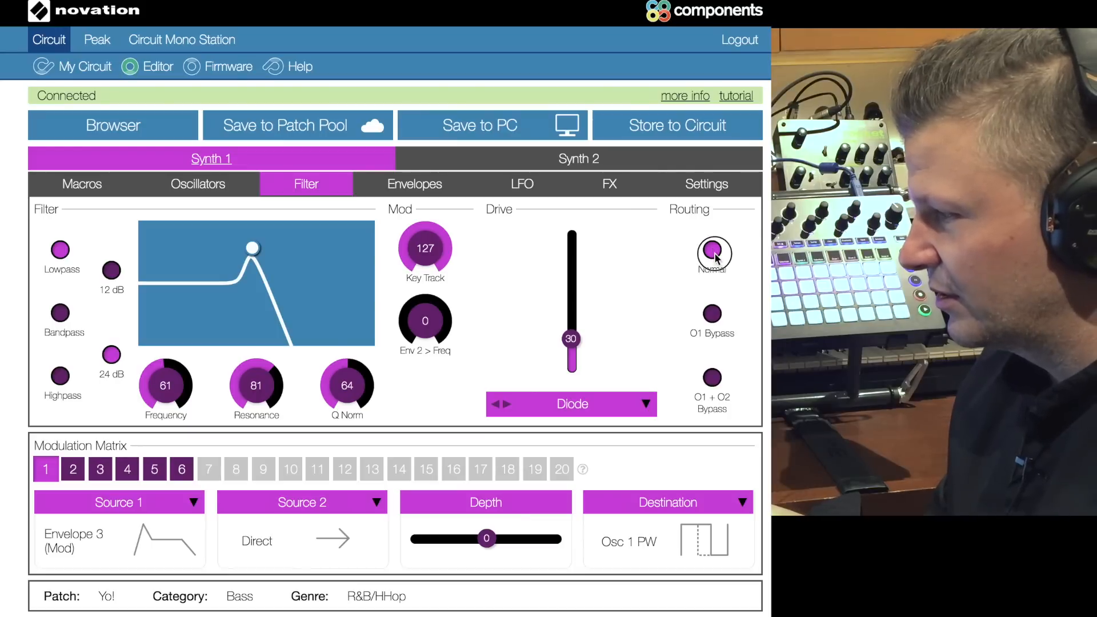
Step: Try the O1 Bypass and O1 + O2 Bypass filter routings, ending back on Normal
click(711, 315)
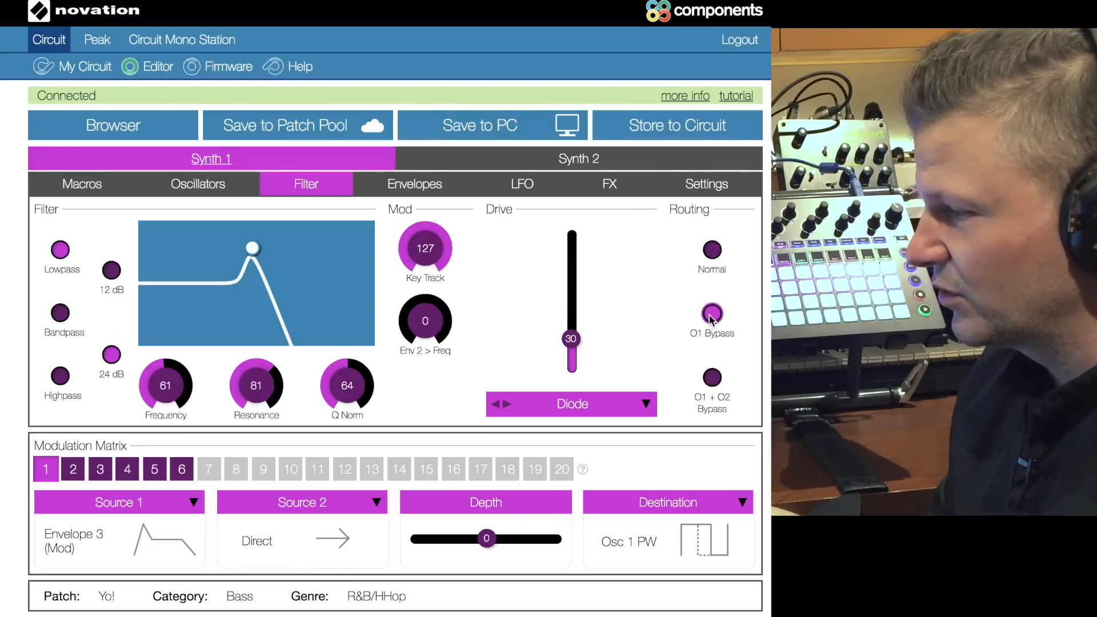
click(713, 378)
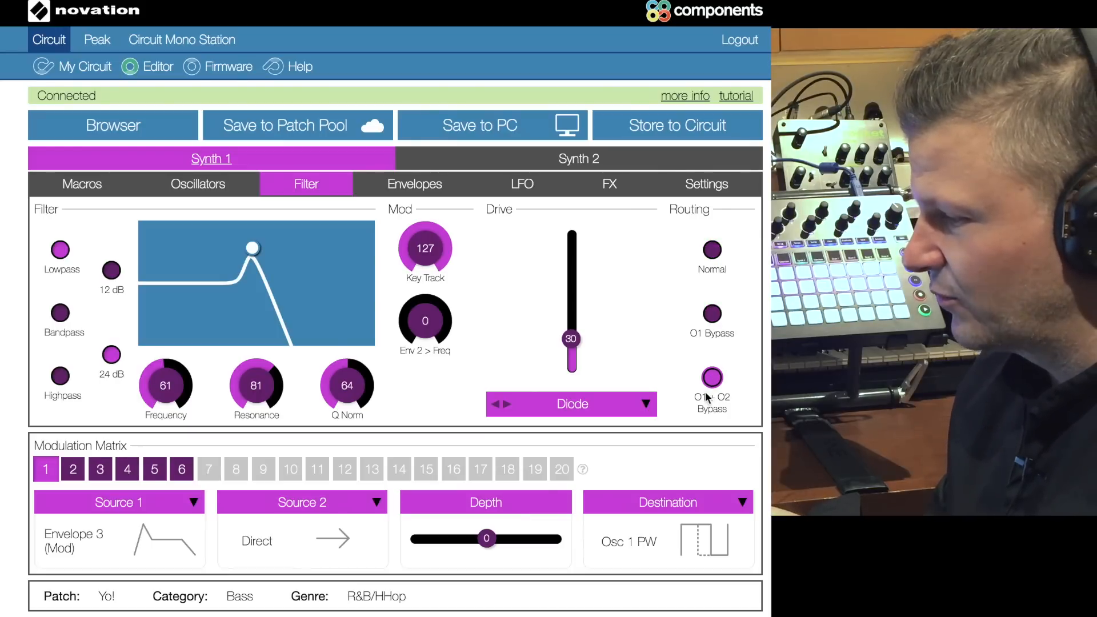
click(713, 317)
click(712, 247)
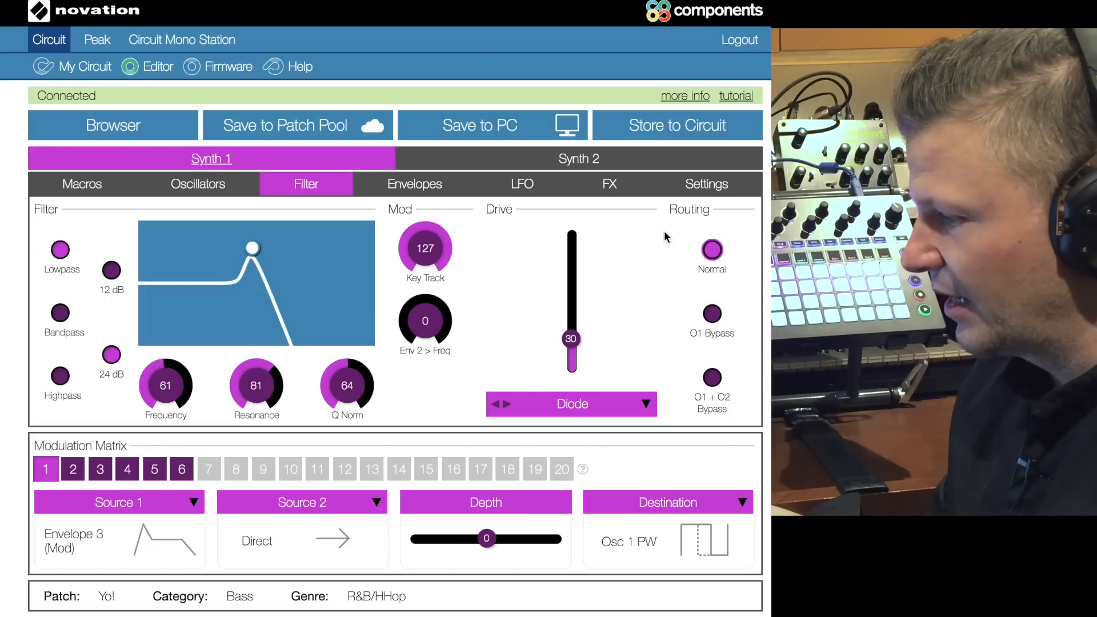
Step: Shape Envelope 1 [Amp] of Synth 1 with attack 0, sustain 37, release 22 and a velocity of 2
click(395, 186)
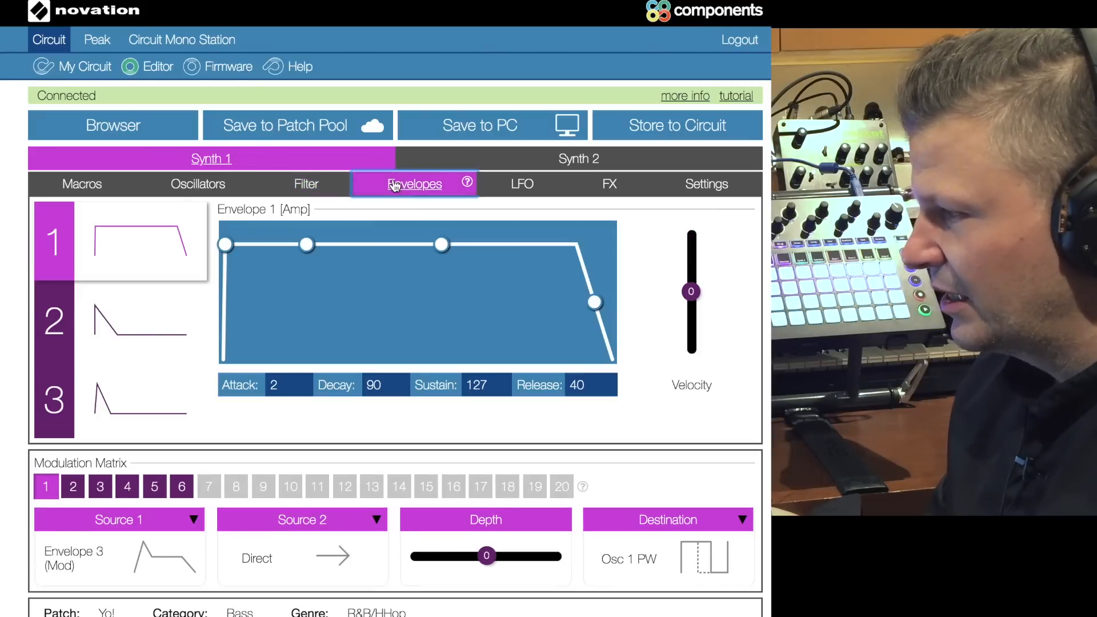
click(172, 270)
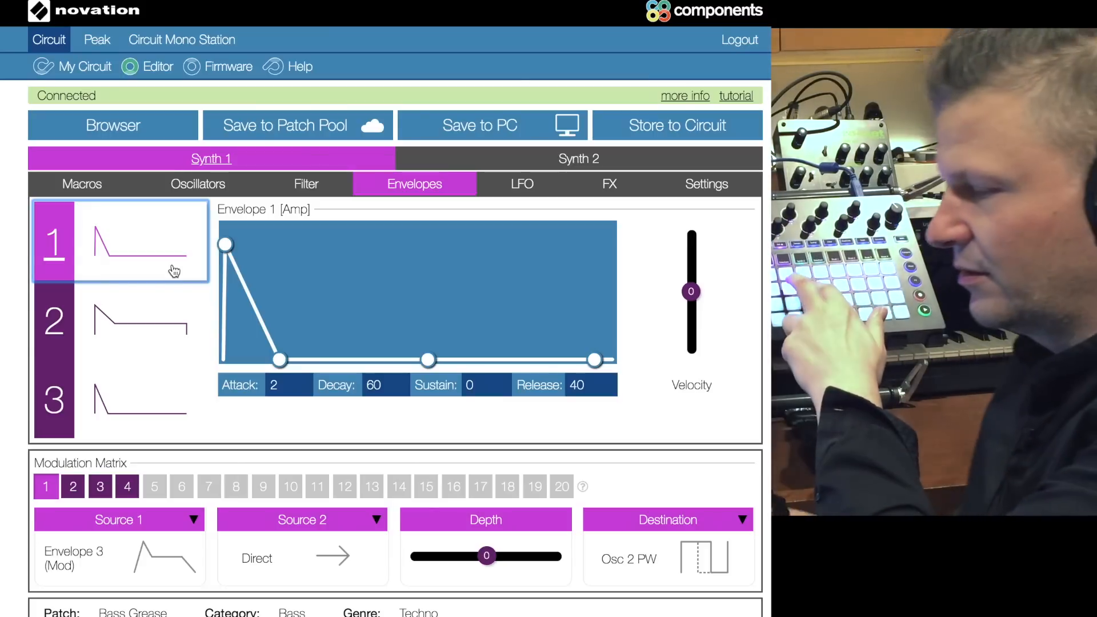
drag(428, 360, 429, 326)
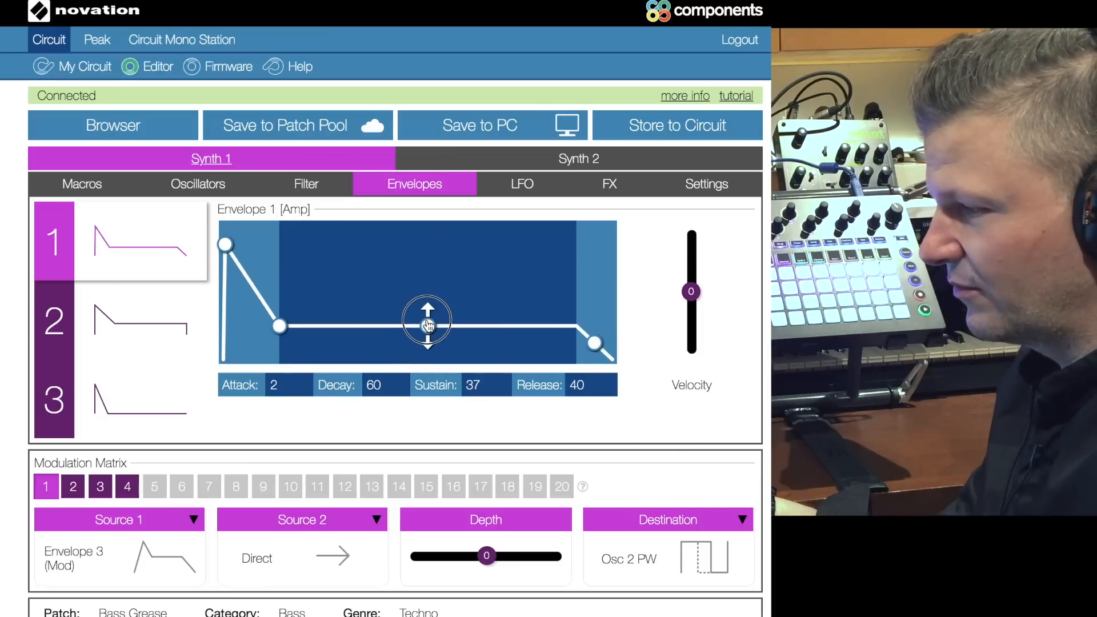
mouse_move(281, 330)
mouse_down()
mouse_move(340, 326)
mouse_move(249, 326)
mouse_move(283, 336)
mouse_up()
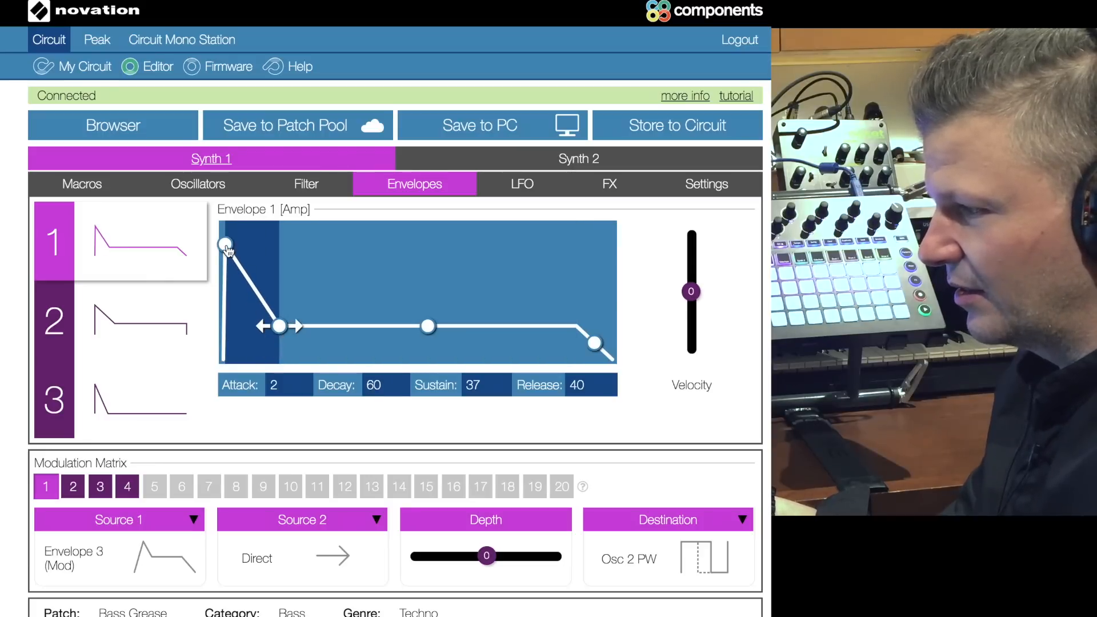
mouse_move(225, 244)
mouse_down()
mouse_move(260, 244)
mouse_move(223, 244)
mouse_up()
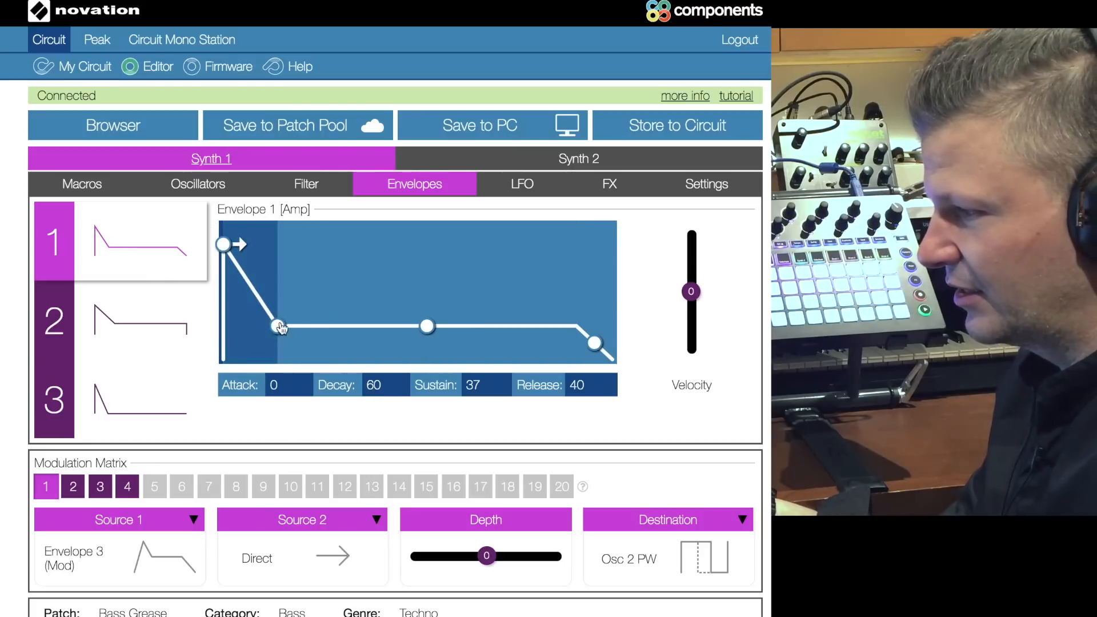
mouse_move(602, 350)
mouse_down()
mouse_move(546, 344)
mouse_move(611, 347)
mouse_move(603, 342)
mouse_up()
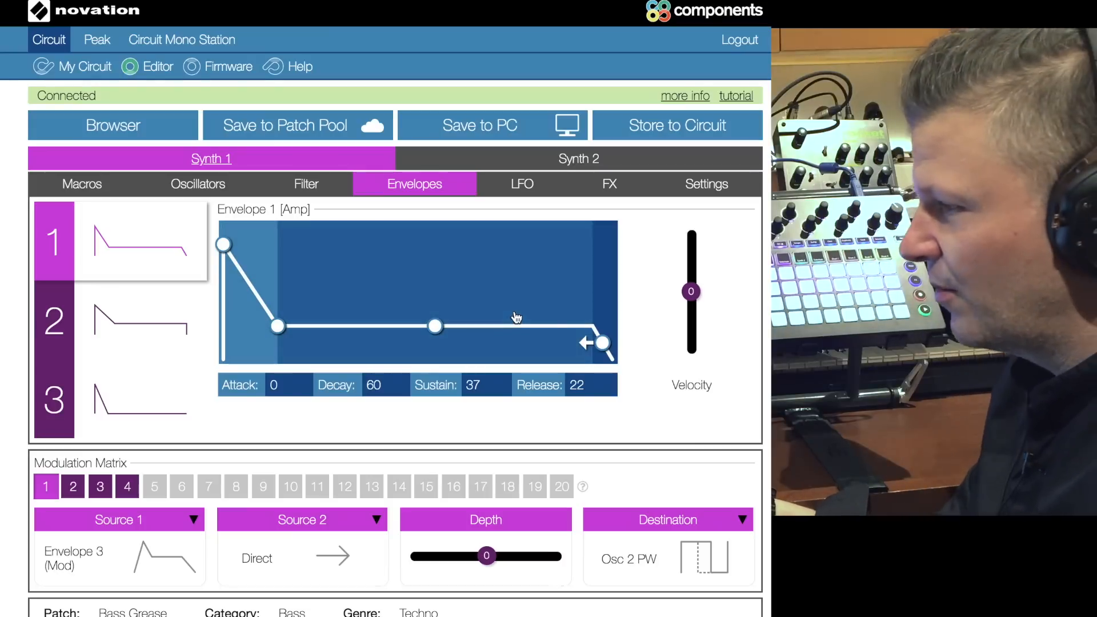
mouse_move(693, 299)
mouse_down()
mouse_move(693, 248)
mouse_move(690, 295)
mouse_up()
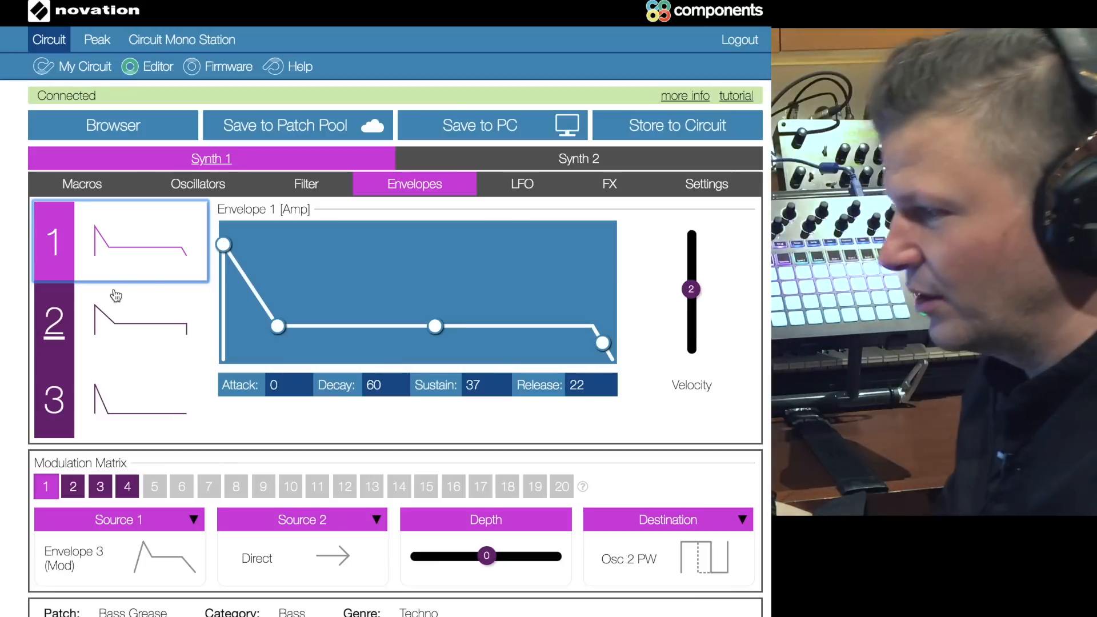
Step: Compare the curves and the velocity or delay settings of the amp envelope, the filter envelope and Envelope 3
click(116, 317)
click(115, 395)
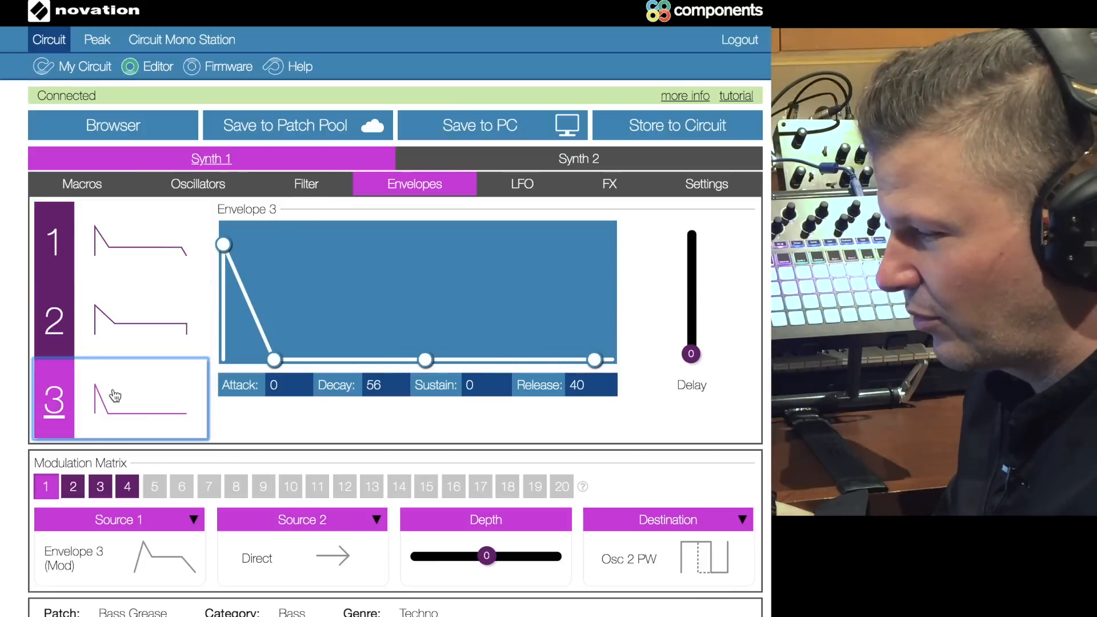
click(119, 237)
click(115, 315)
click(117, 400)
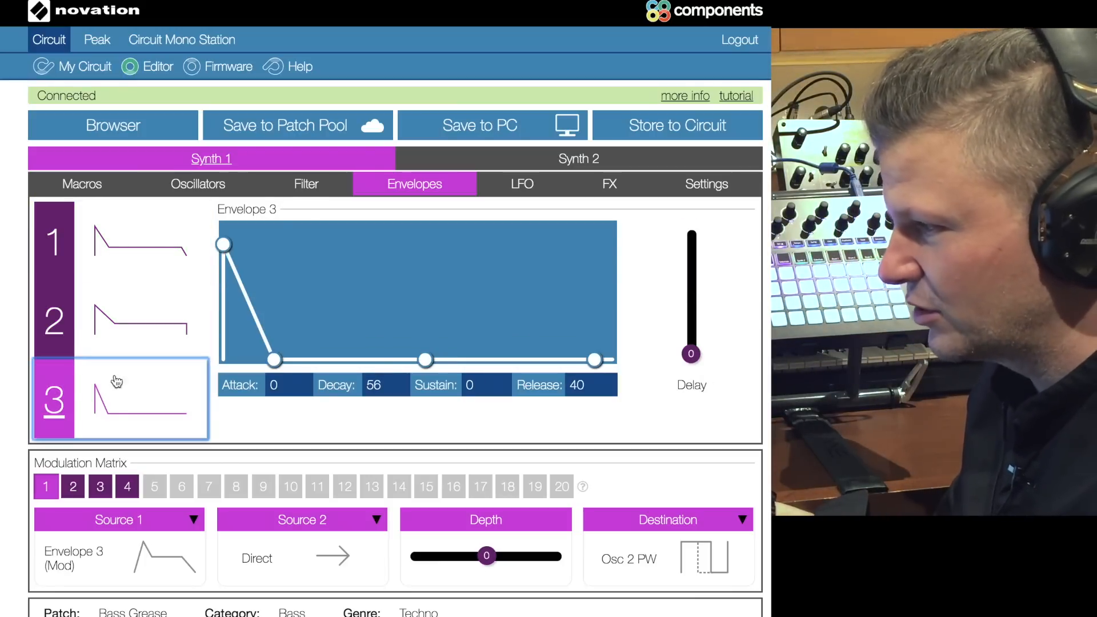
click(113, 250)
click(162, 314)
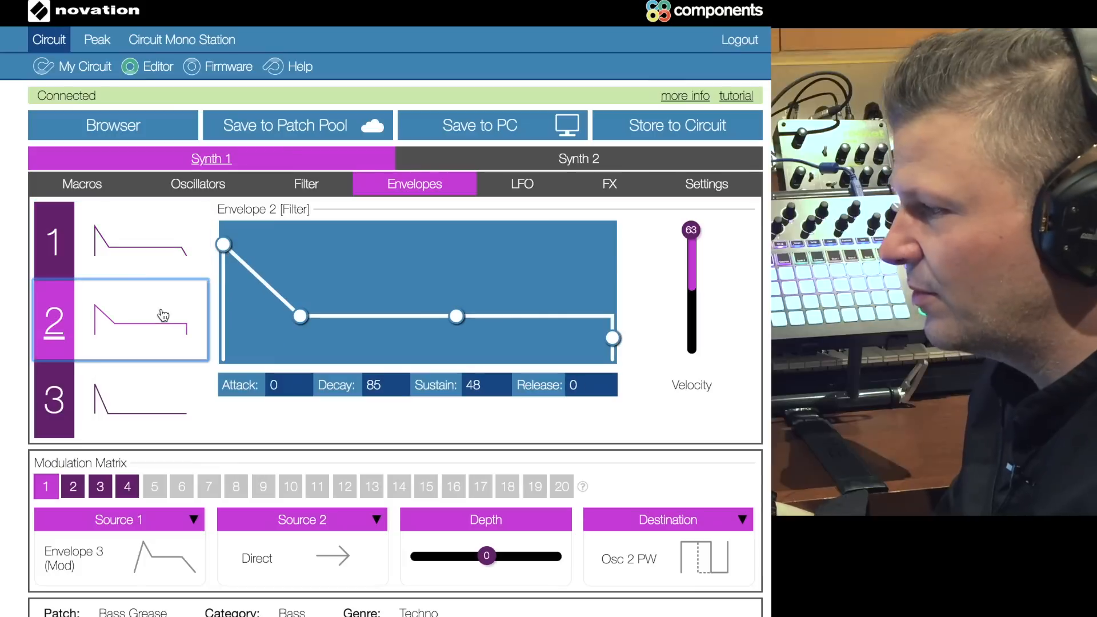
click(148, 412)
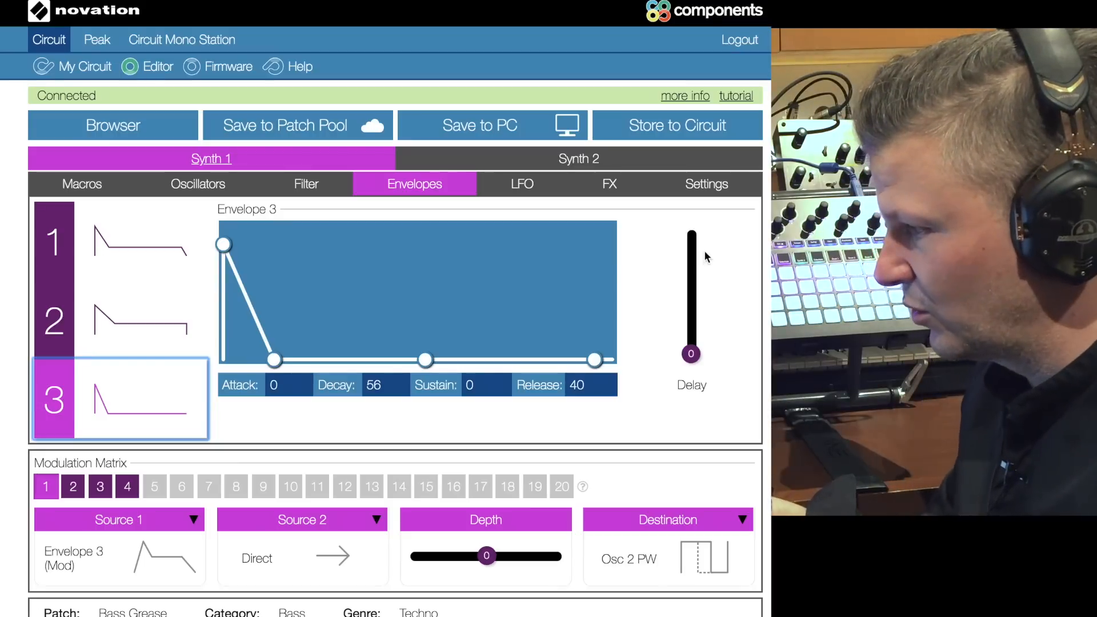
click(158, 342)
click(147, 264)
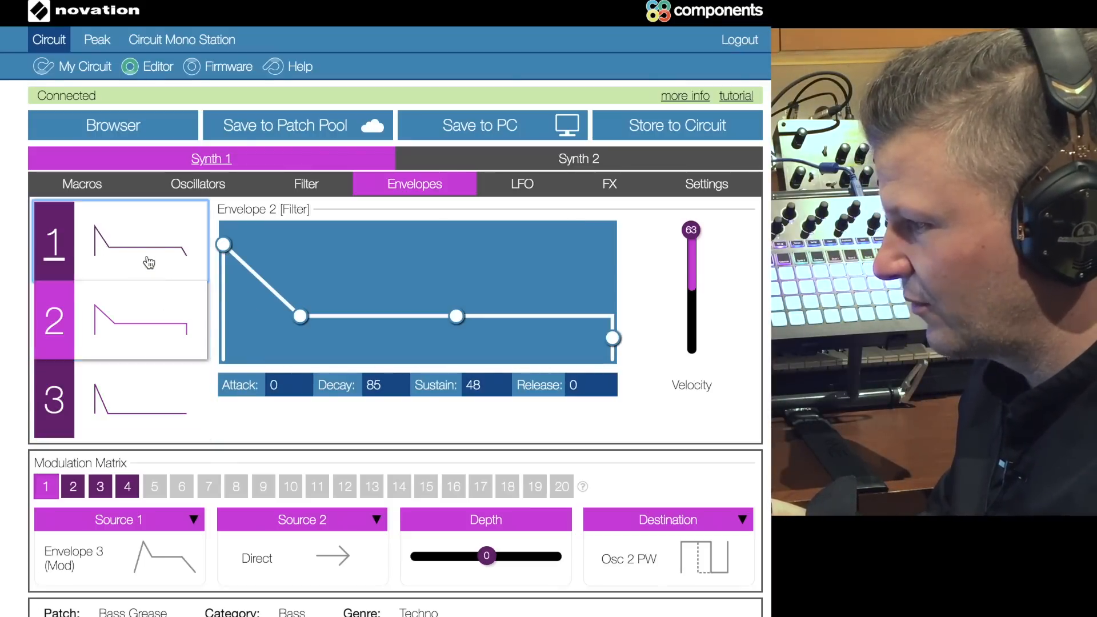
Step: Raise the delay of Envelope 3 from zero
click(143, 337)
click(148, 409)
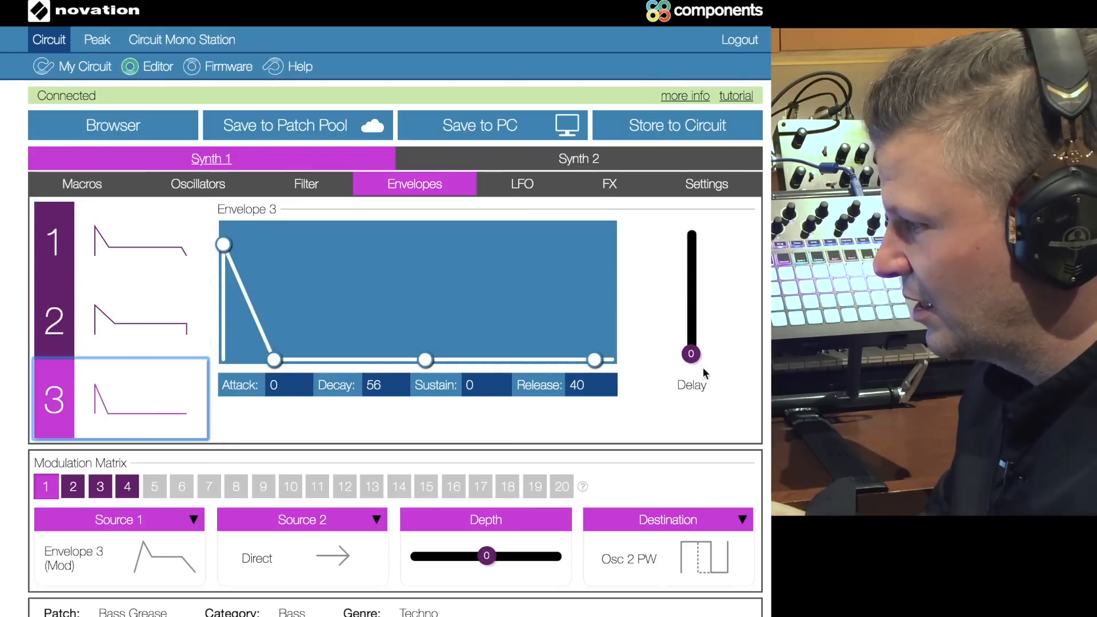
drag(691, 357, 691, 267)
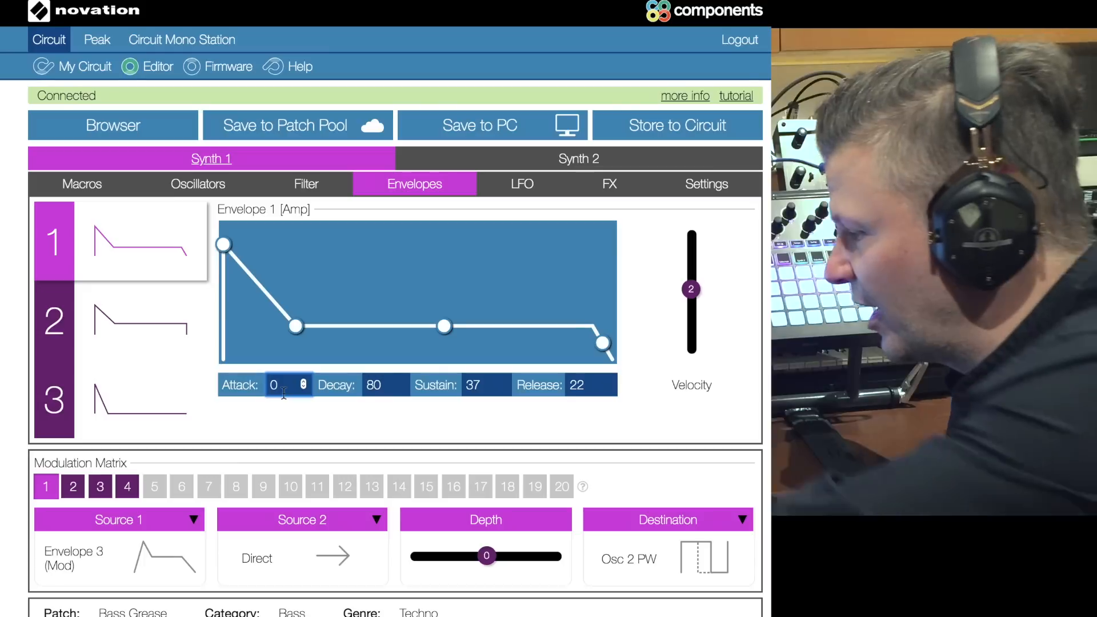
Step: Try an attack of 45 on Envelope 1 [Amp], then shorten it to 4
key(BackSpace)
text(45)
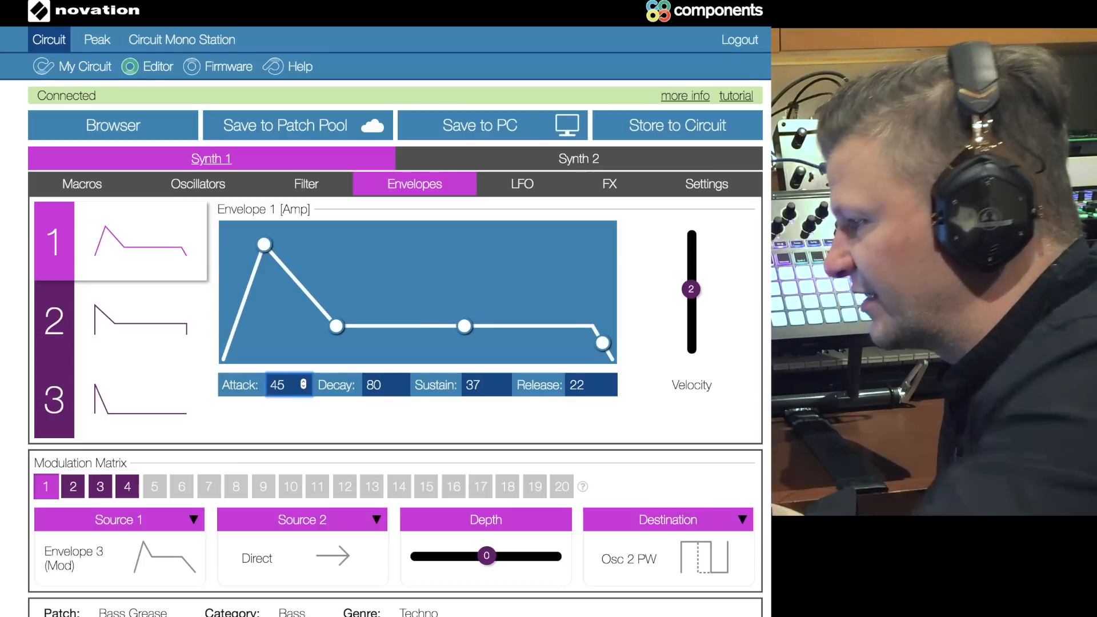
mouse_move(257, 251)
mouse_down()
mouse_move(274, 253)
mouse_move(230, 254)
mouse_up()
Step: Compare the curves of the amp envelope, the filter envelope and Envelope 3, returning to Envelope 1
click(129, 293)
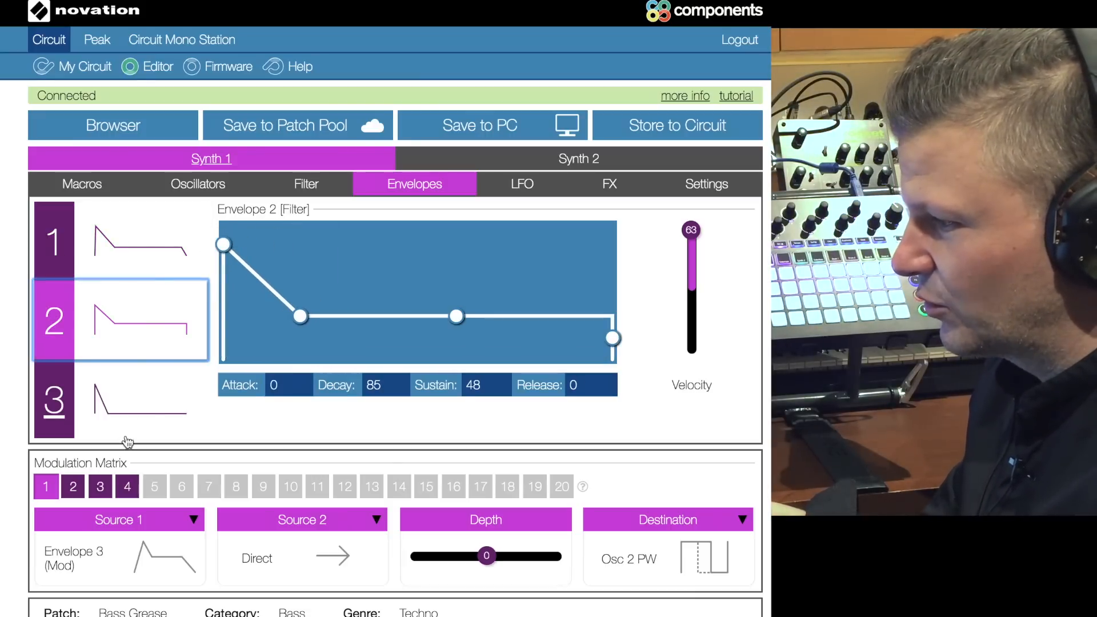
click(135, 368)
click(132, 288)
click(130, 262)
click(131, 327)
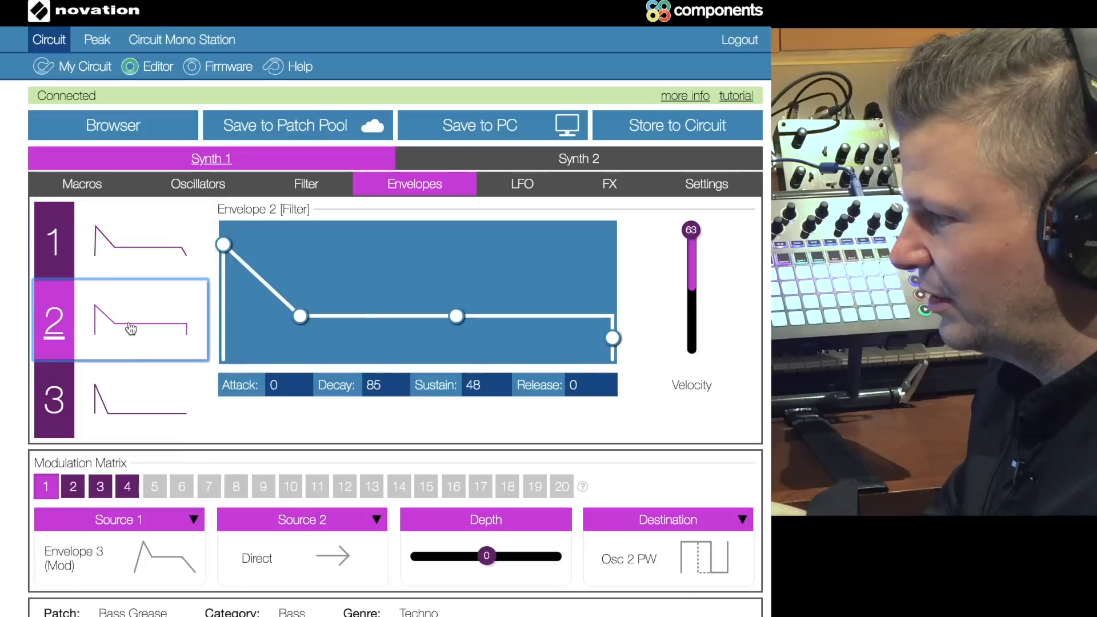
click(137, 377)
click(110, 245)
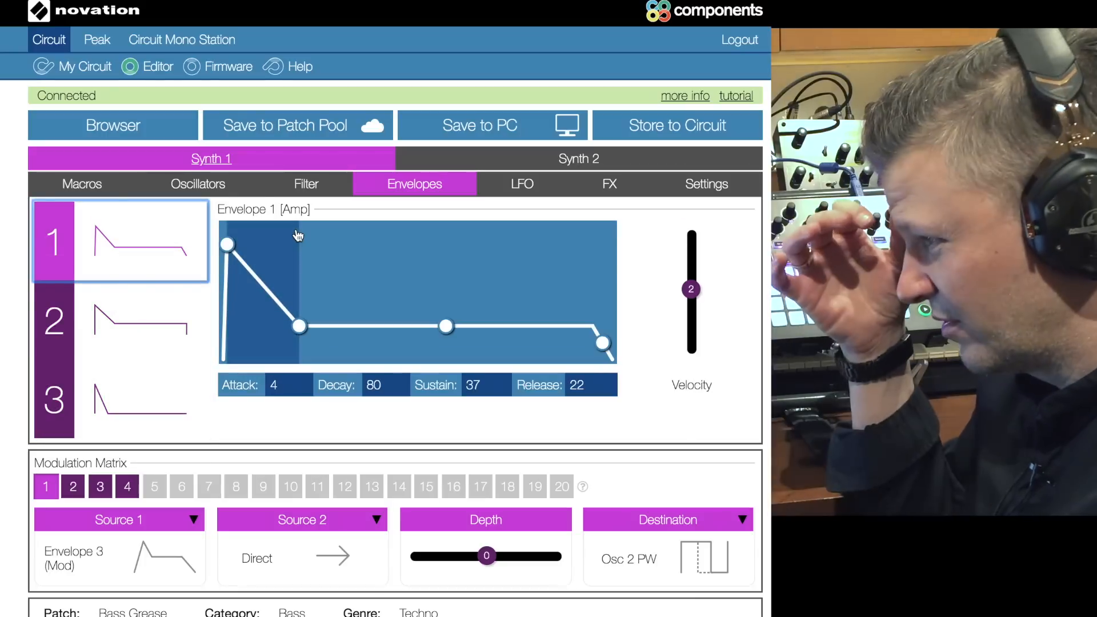
Step: Examine the LFO settings of Synth 1, comparing the waveforms of LFO 1 and LFO 2
click(538, 184)
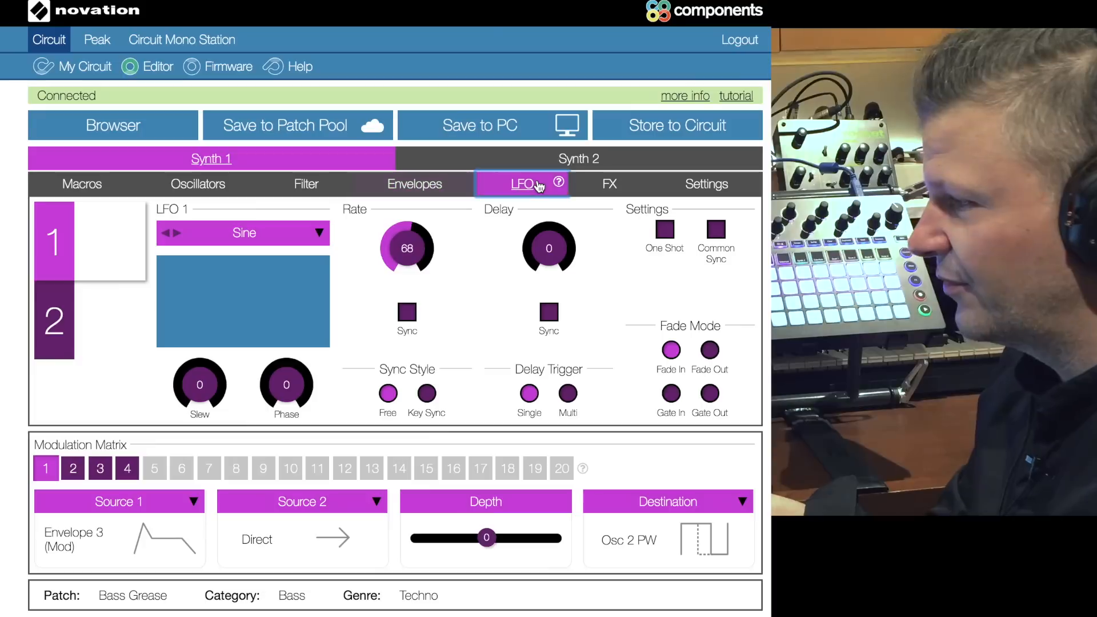
click(108, 318)
click(93, 235)
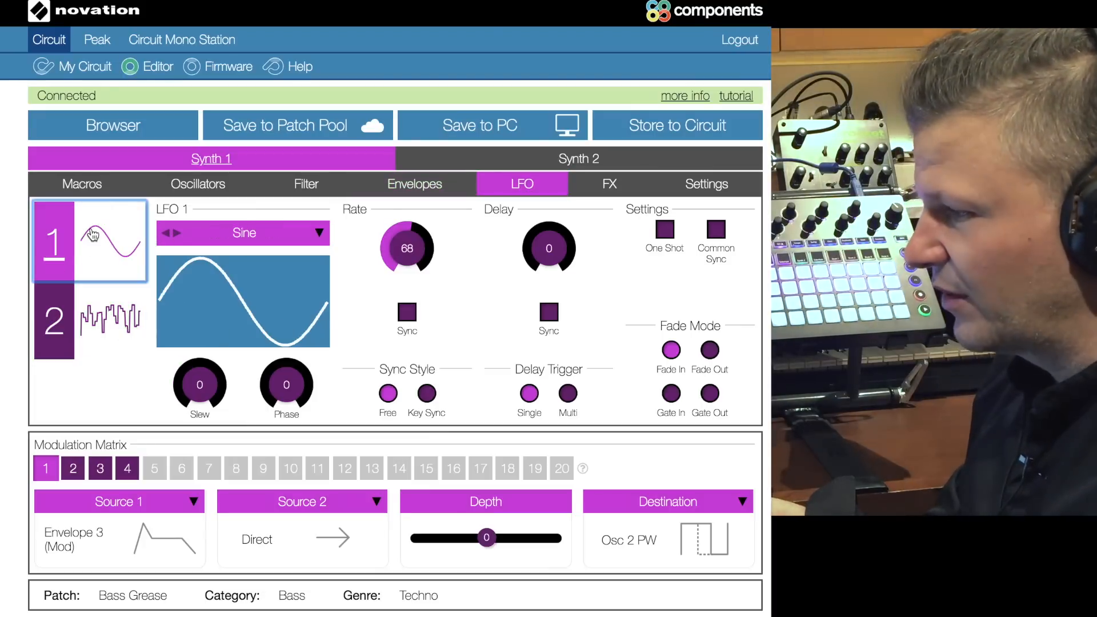
click(92, 313)
click(94, 254)
click(92, 315)
click(100, 235)
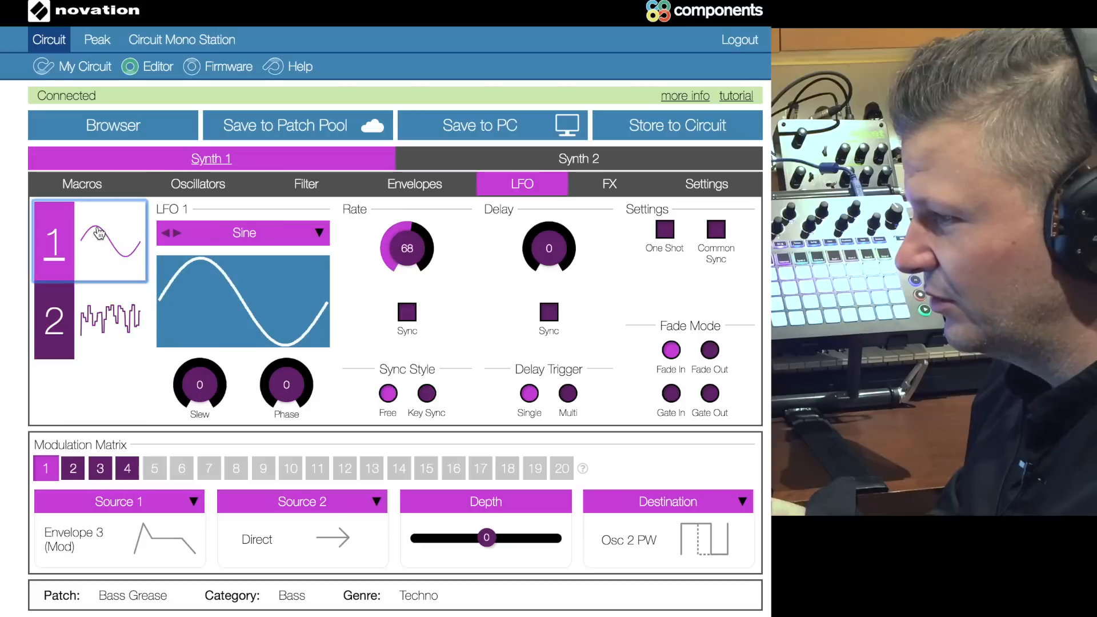
Step: Try the classic Triangle, Sawtooth and Square waveforms on LFO 1
click(321, 233)
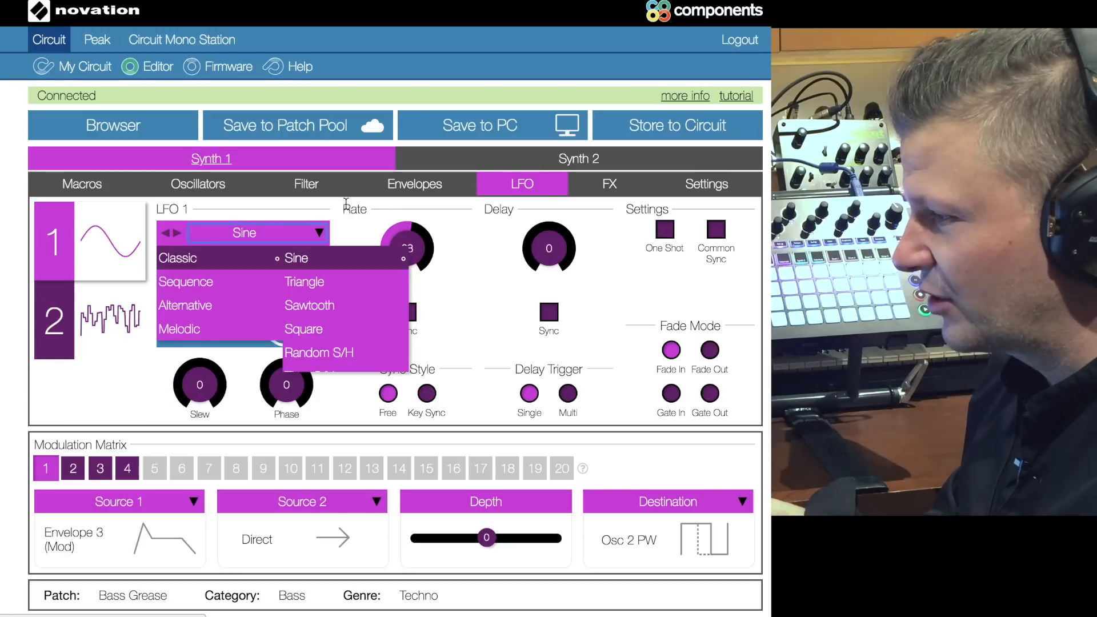
click(356, 229)
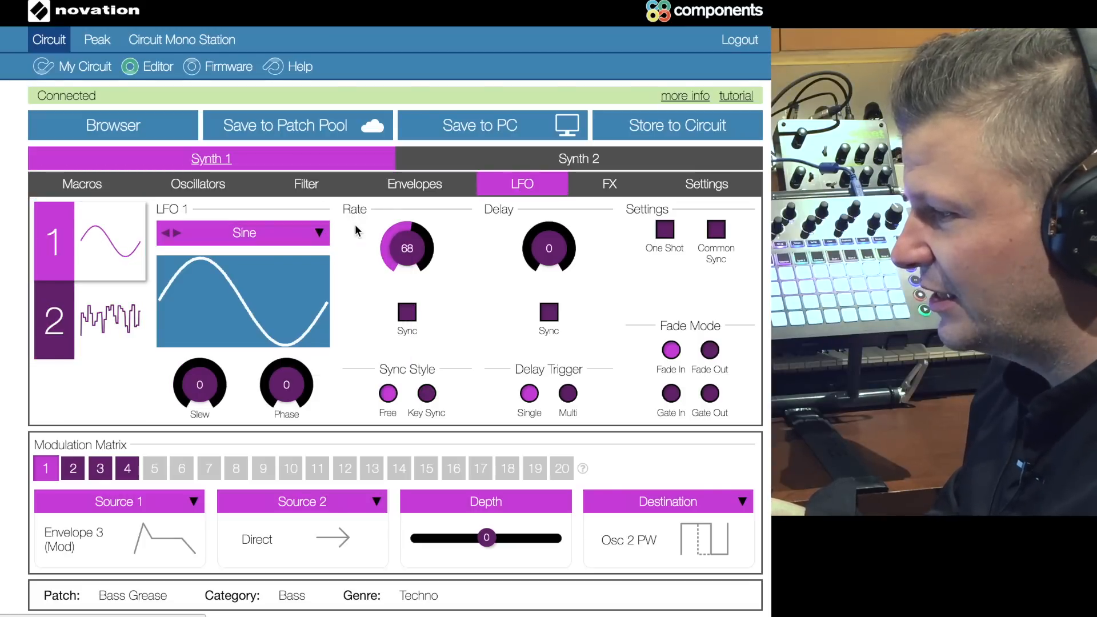
click(301, 244)
click(298, 283)
click(316, 243)
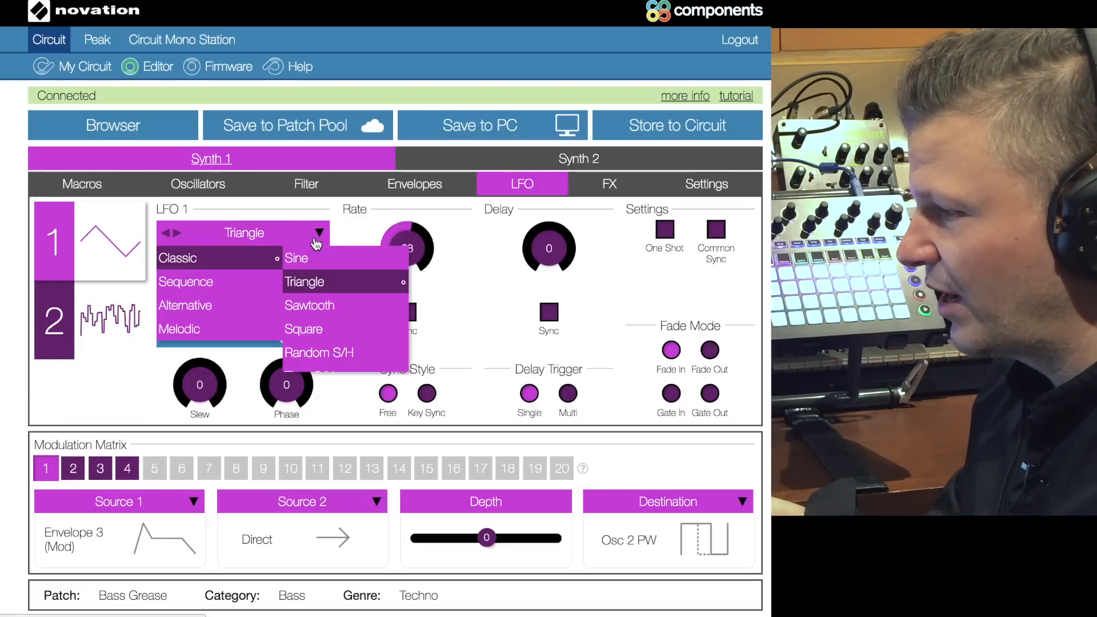
click(312, 305)
click(317, 233)
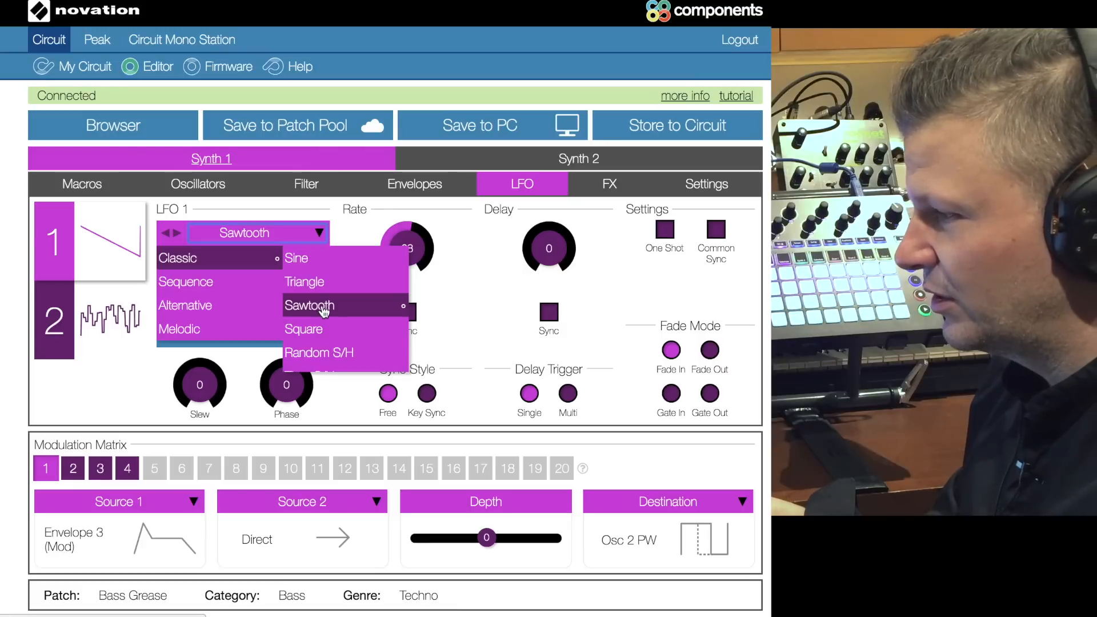
click(324, 323)
Step: Try the classic Time S/H, Random S/H and Piano env waveforms on LFO 1
click(317, 235)
scroll(289, 326, down, 2)
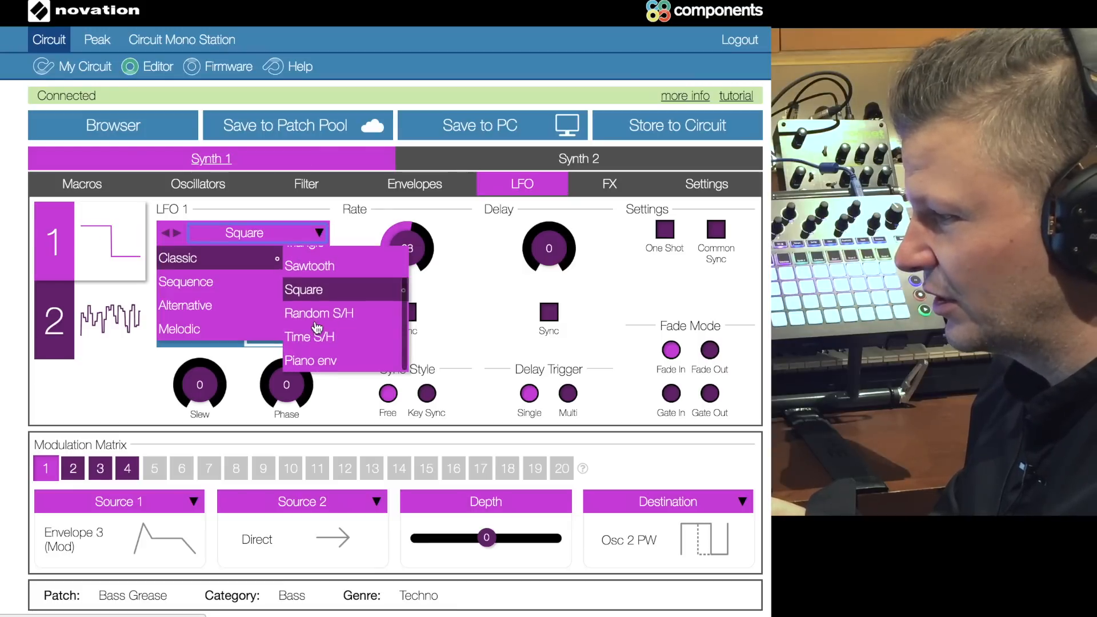
click(317, 337)
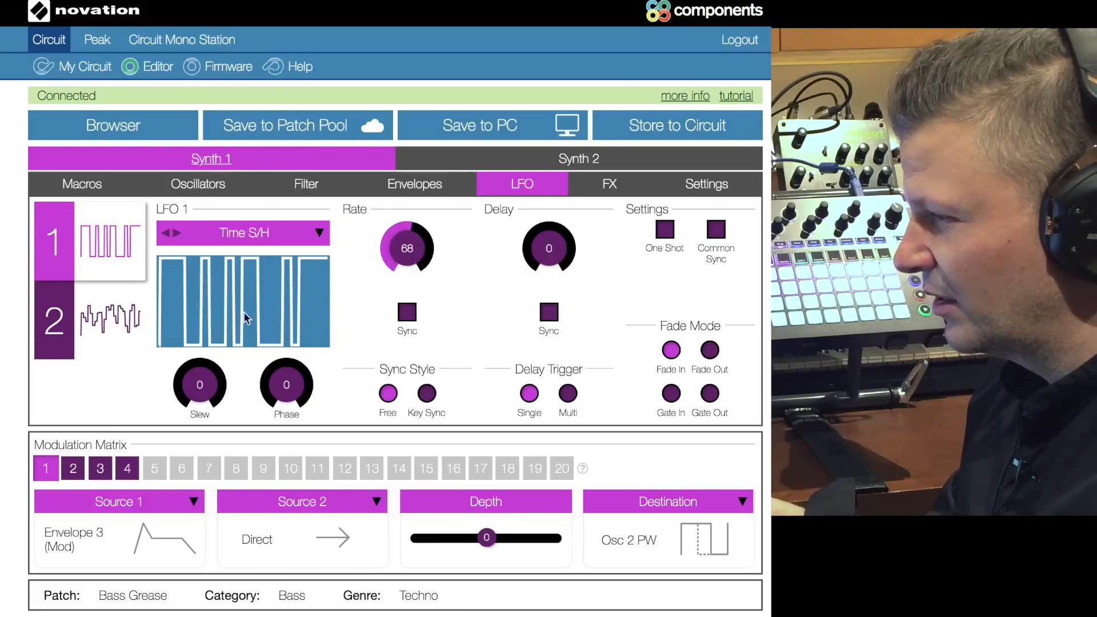
click(319, 233)
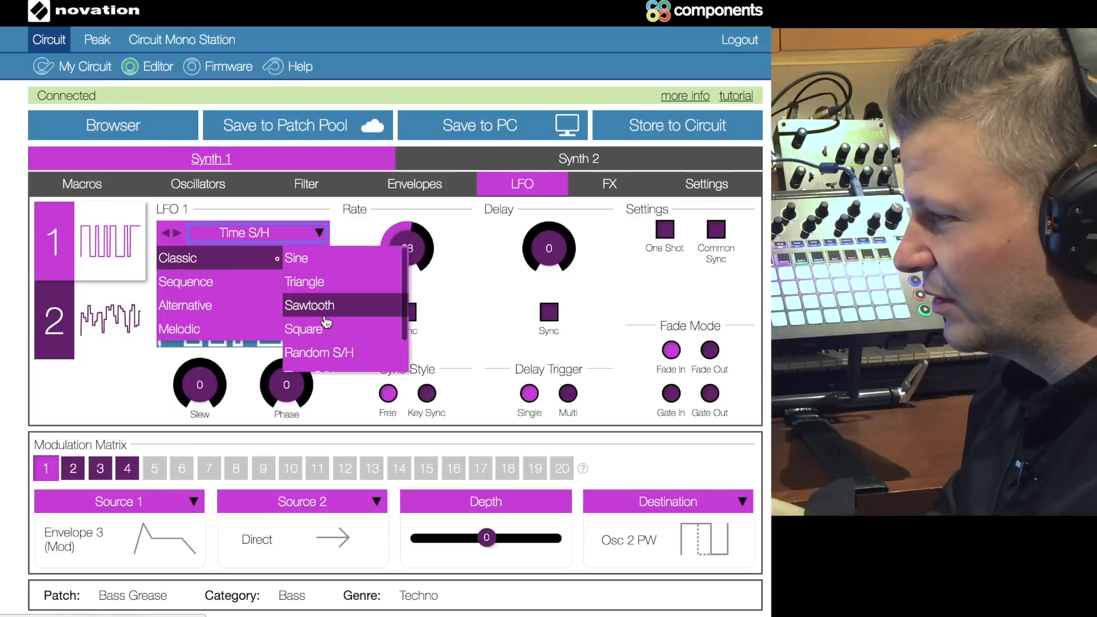
click(330, 355)
click(319, 232)
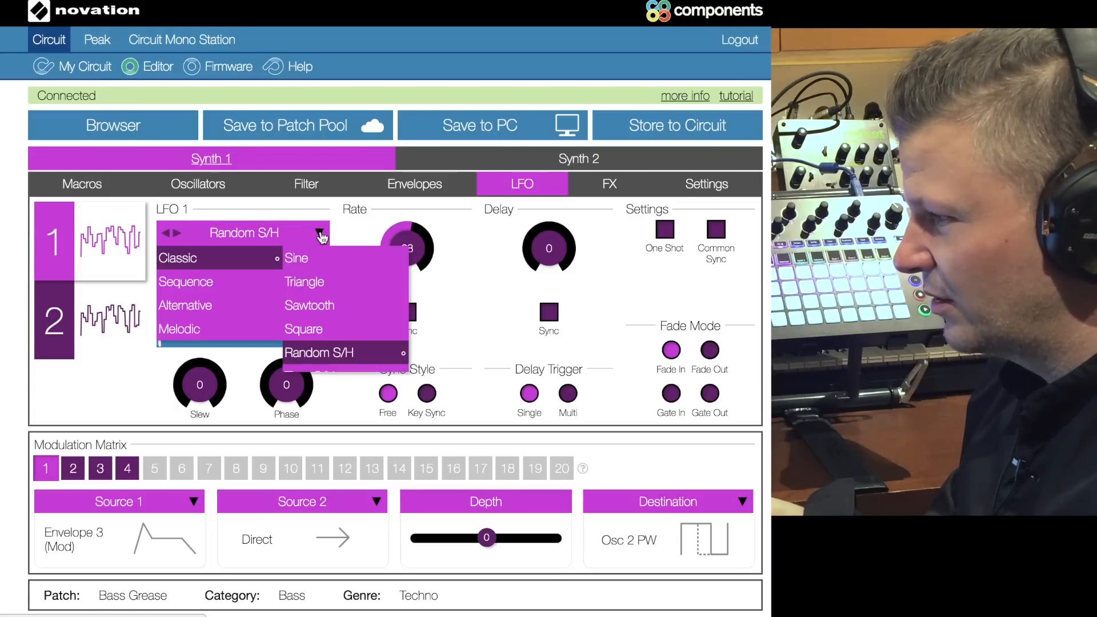
scroll(330, 355, down, 2)
click(330, 361)
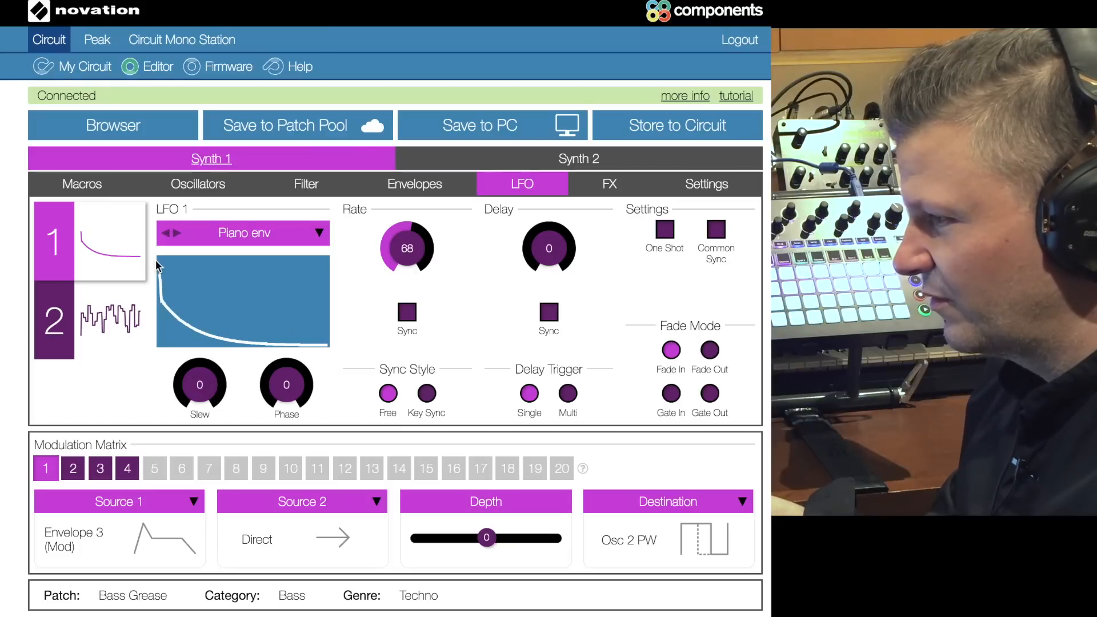
Step: Try the Sequence 1 and Sequence 2 waveforms on LFO 1
click(307, 230)
mouse_move(235, 280)
click(317, 282)
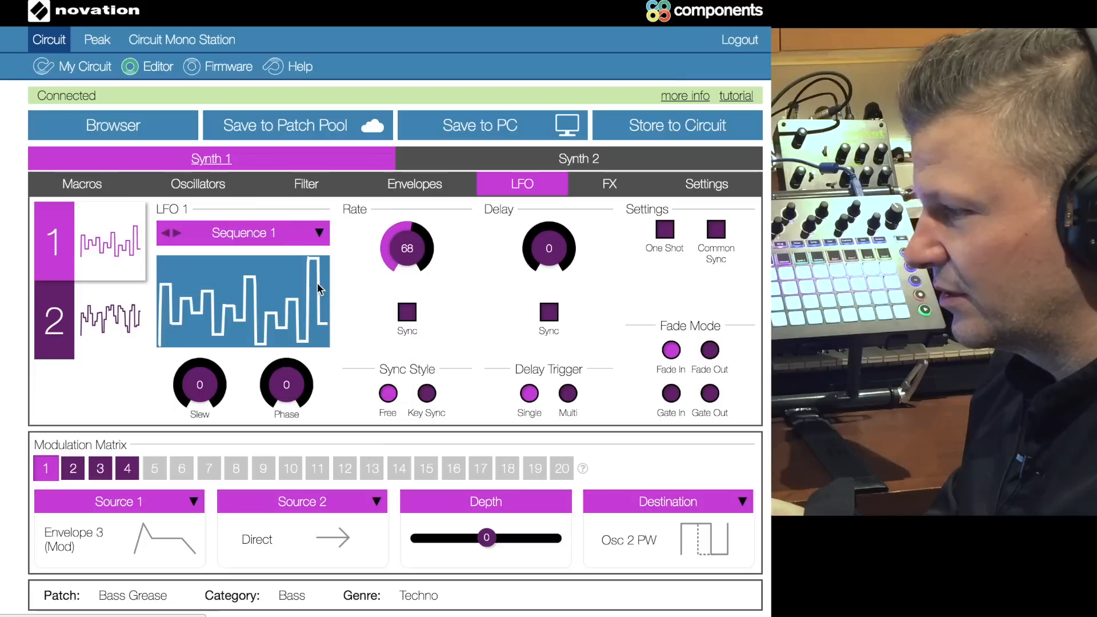
click(312, 234)
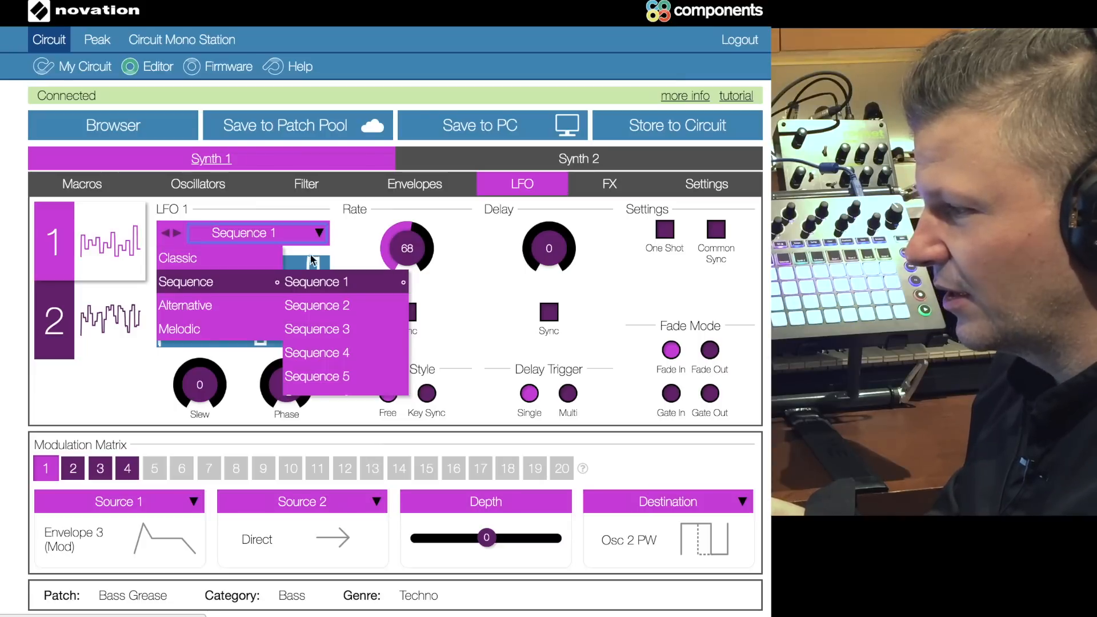
click(313, 307)
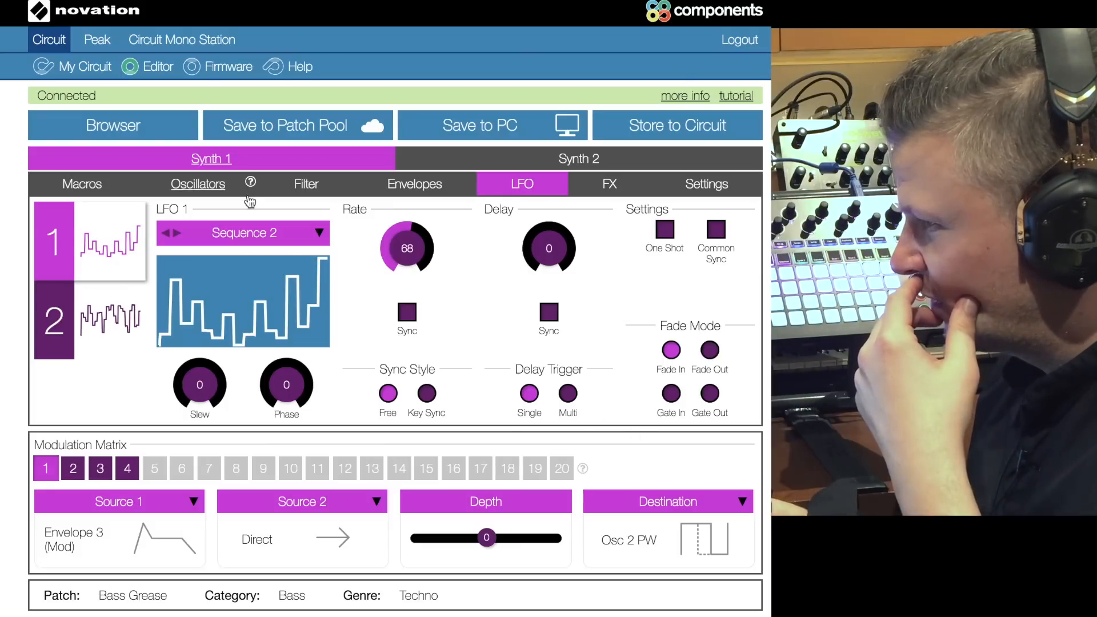
Step: Route LFO 1 +/- to Filter Frequency in slot 5 of the modulation matrix
click(303, 188)
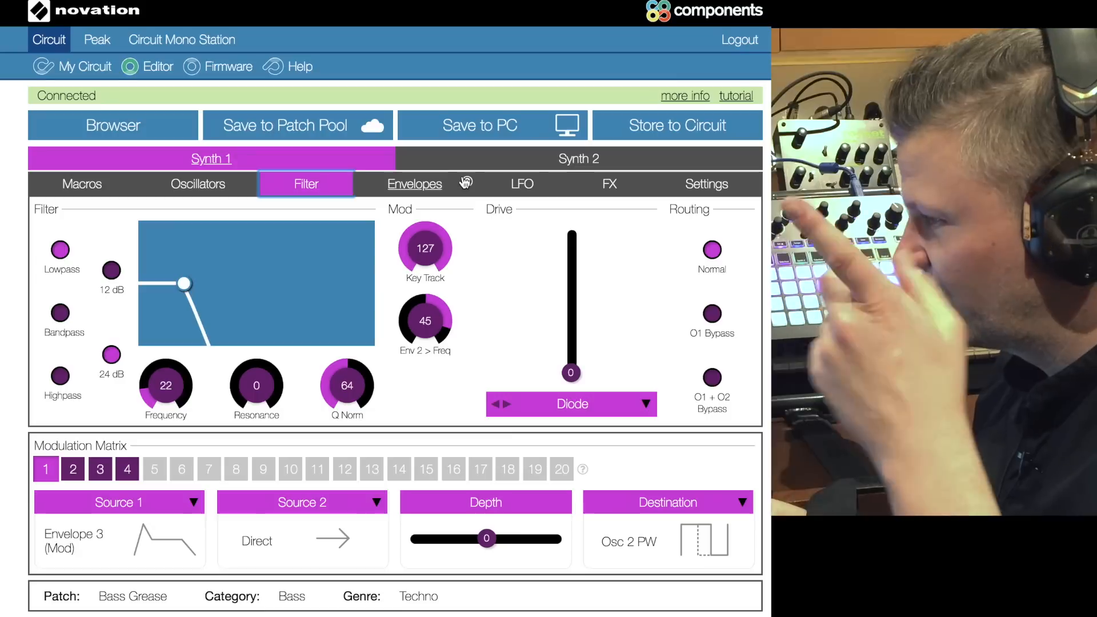
click(522, 183)
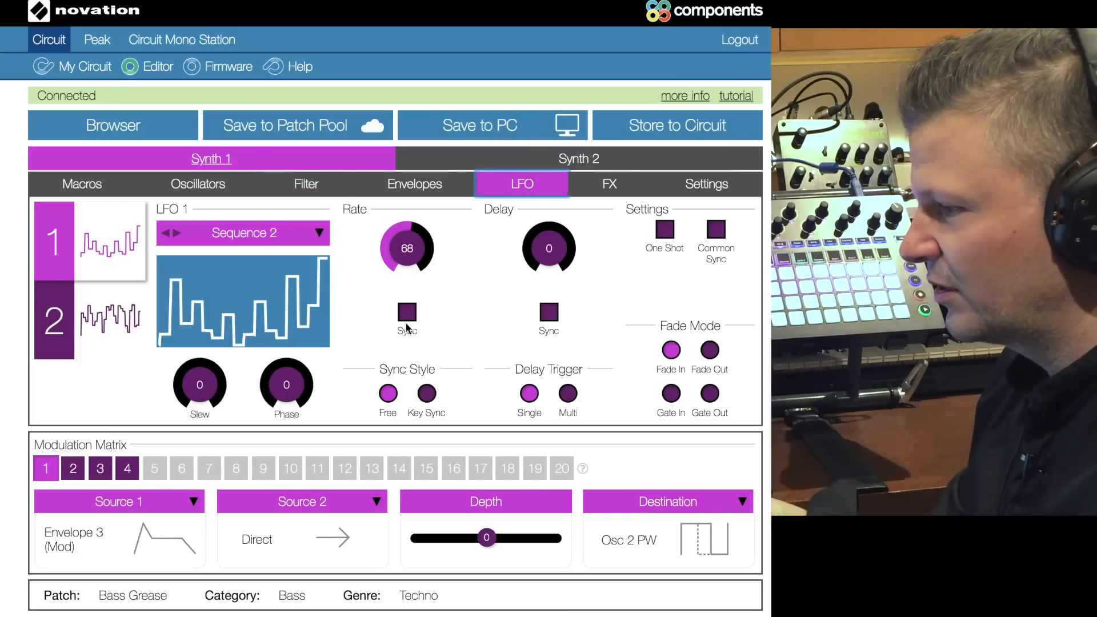
click(154, 470)
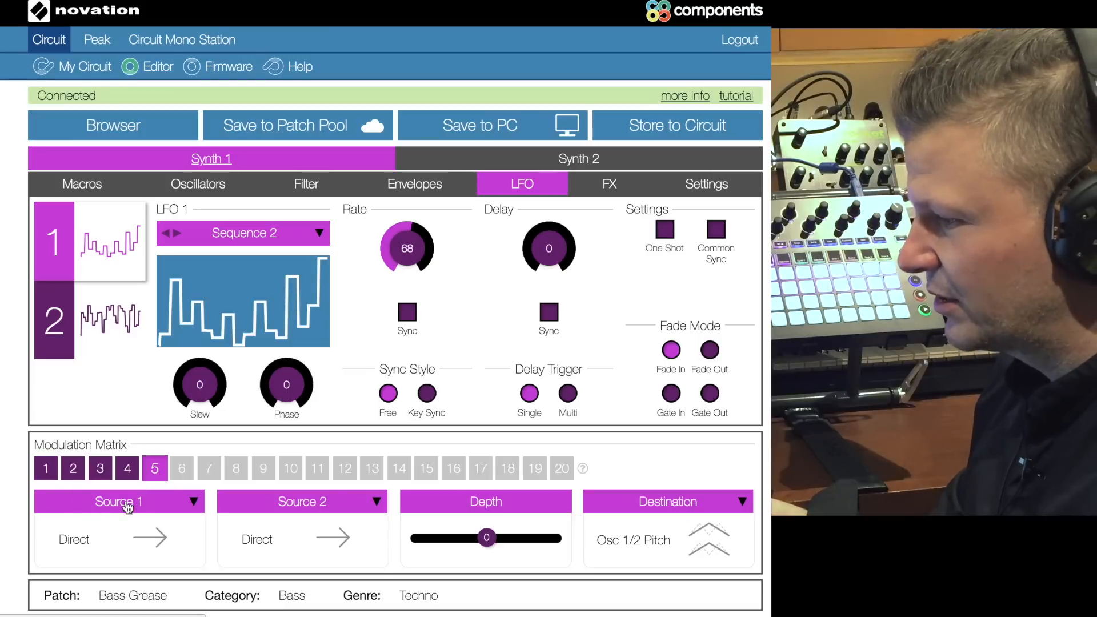
click(192, 502)
mouse_move(69, 571)
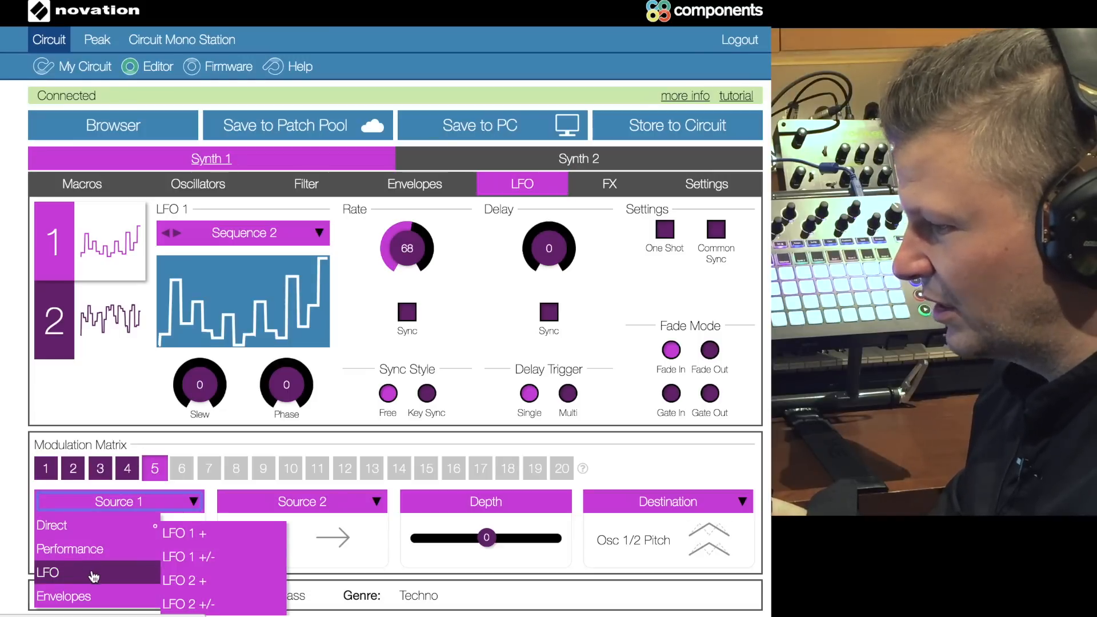
click(210, 554)
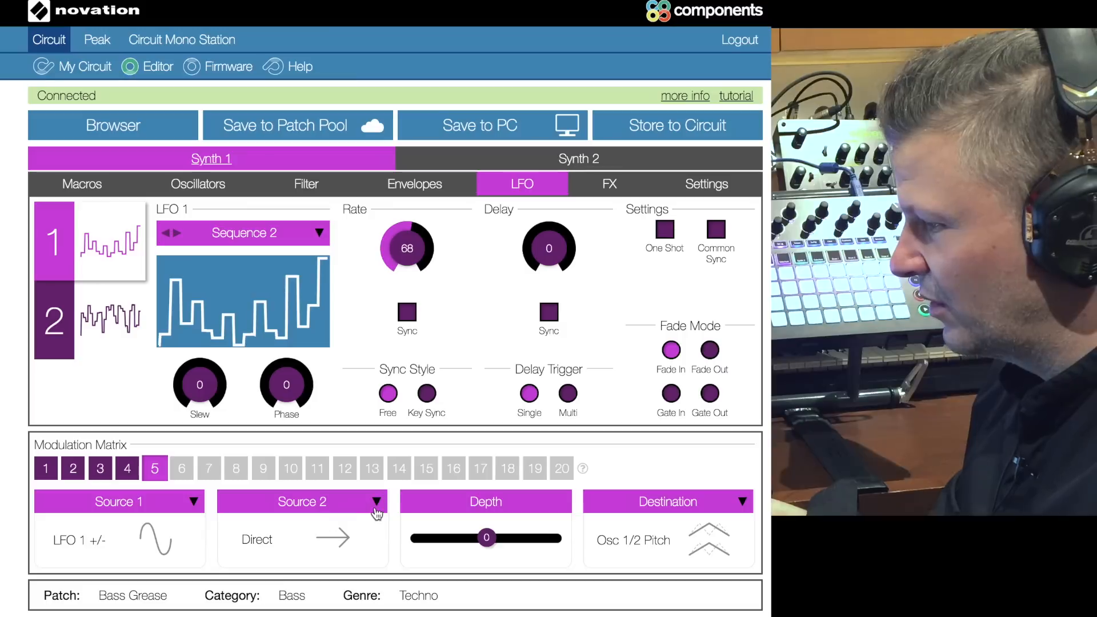
click(688, 501)
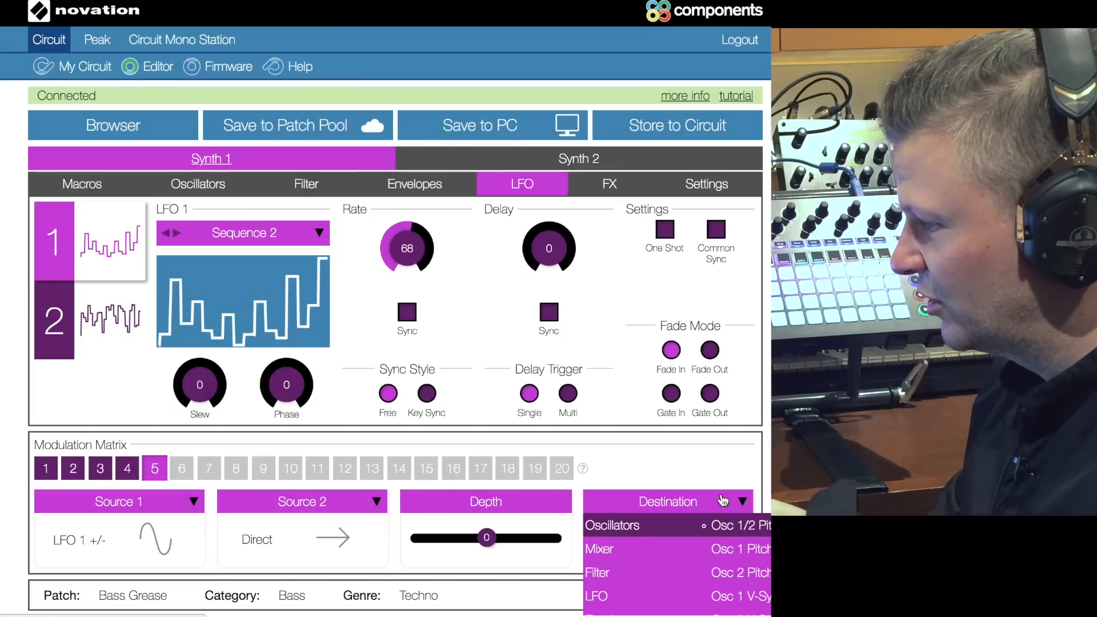
mouse_move(613, 576)
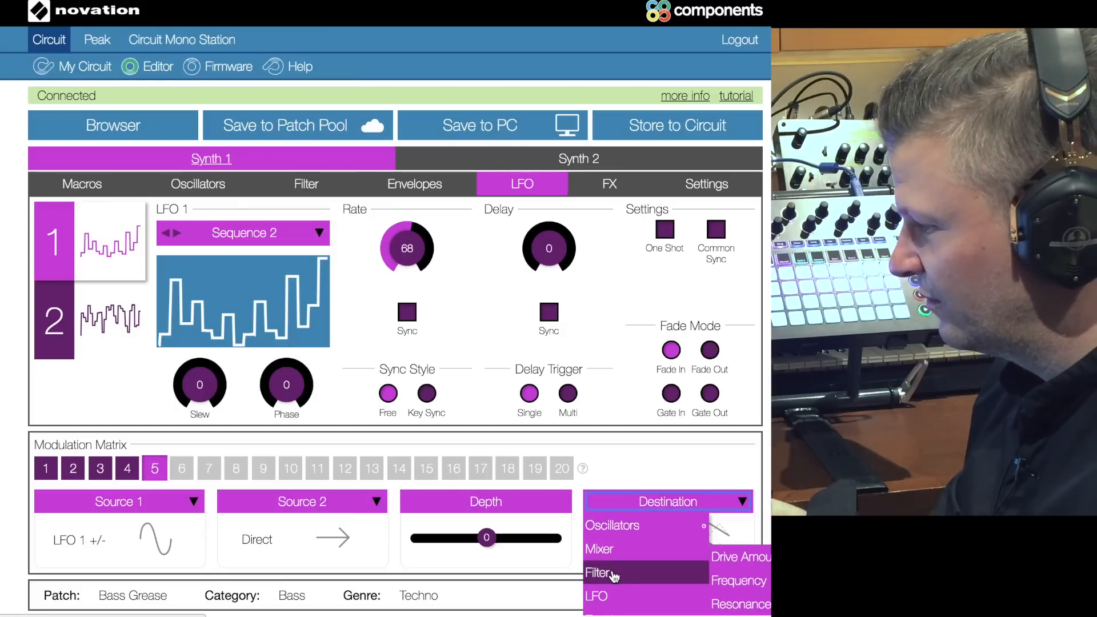
click(737, 581)
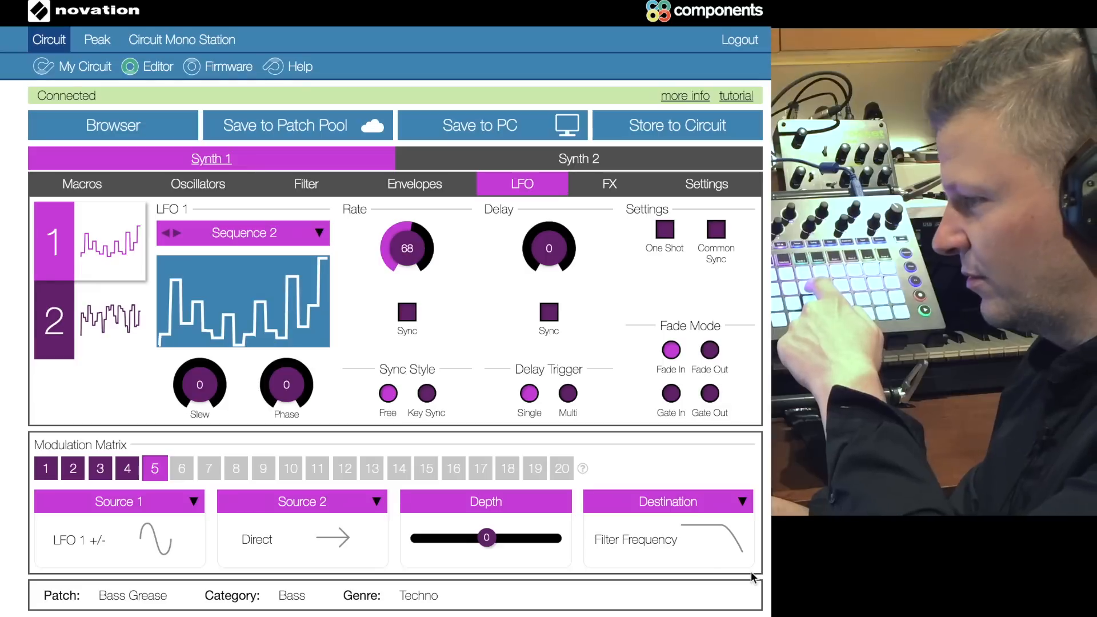
Step: Set the depth of modulation slot 5 to 63 and sync the LFO 1 rate at 3 Beats
drag(487, 537, 572, 544)
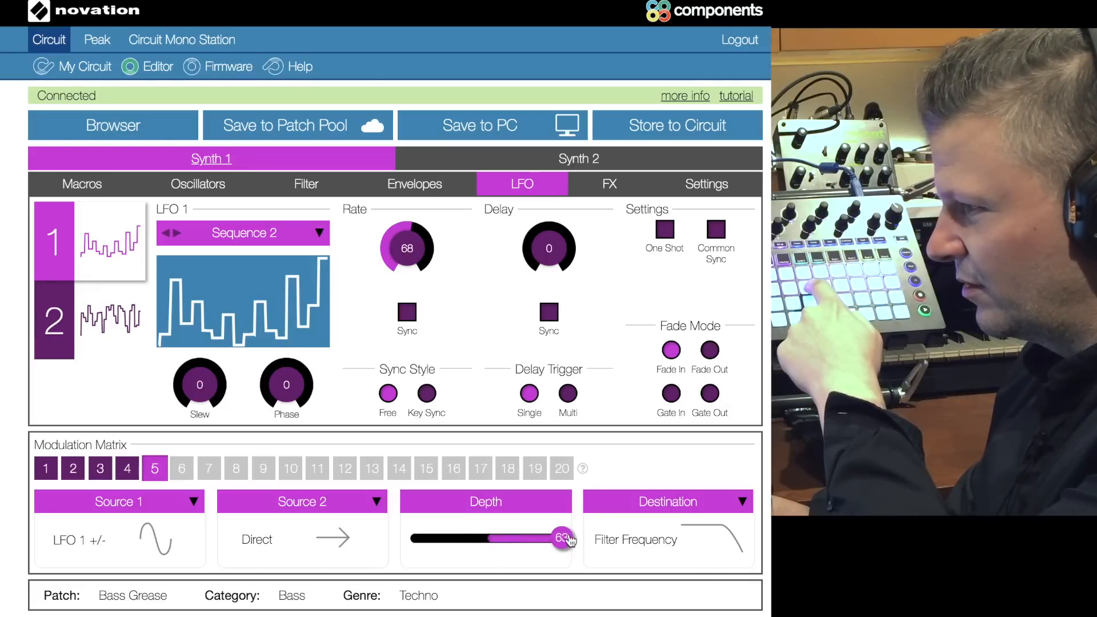
drag(411, 260, 402, 230)
click(406, 312)
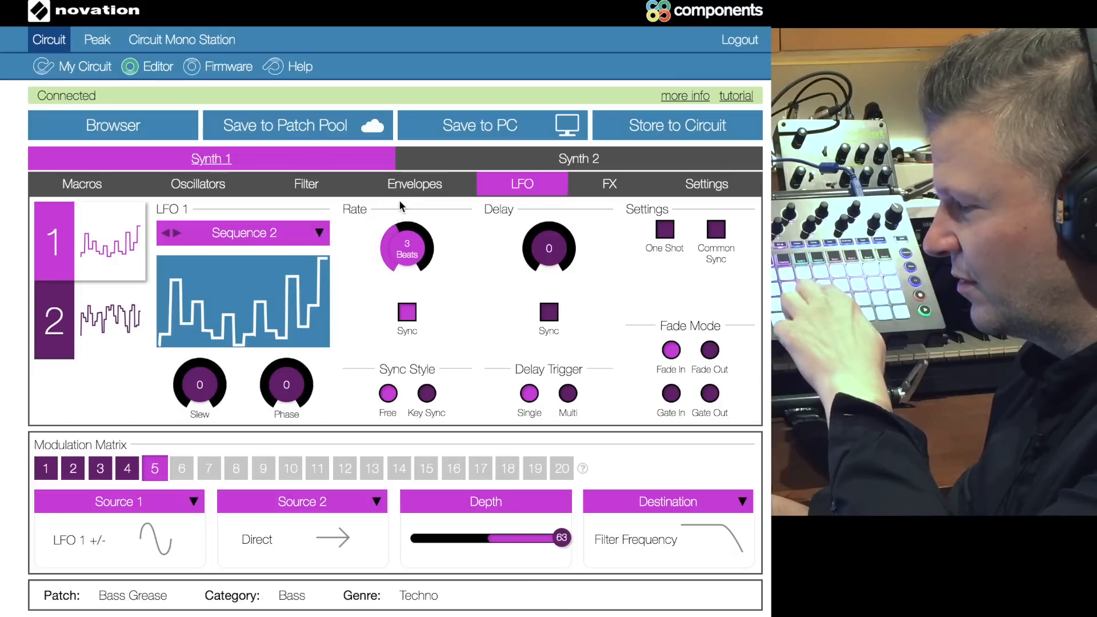
Step: Audition the Sequence 1 and Sequence 3 waveforms on LFO 1, ending on Sequence 4
click(280, 233)
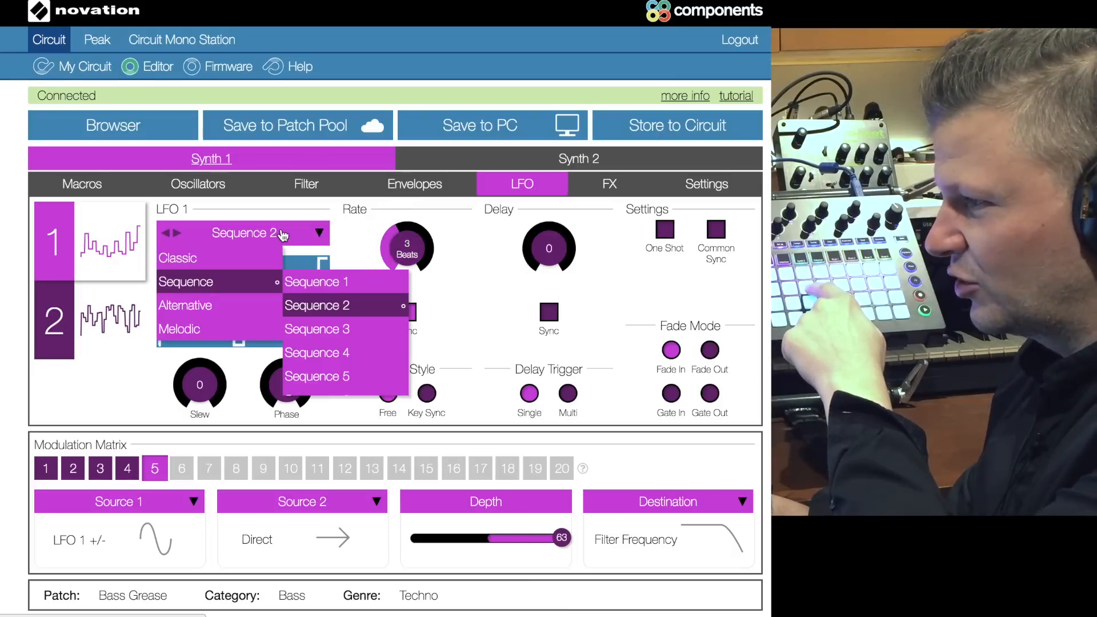
mouse_move(277, 260)
mouse_move(278, 282)
click(320, 283)
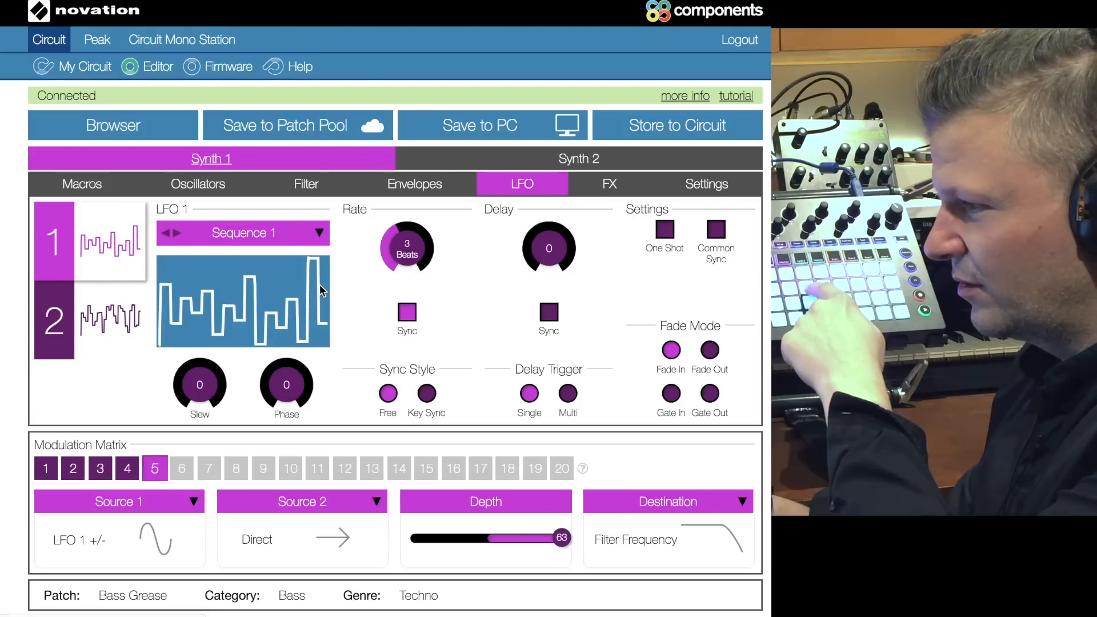
click(313, 243)
click(328, 327)
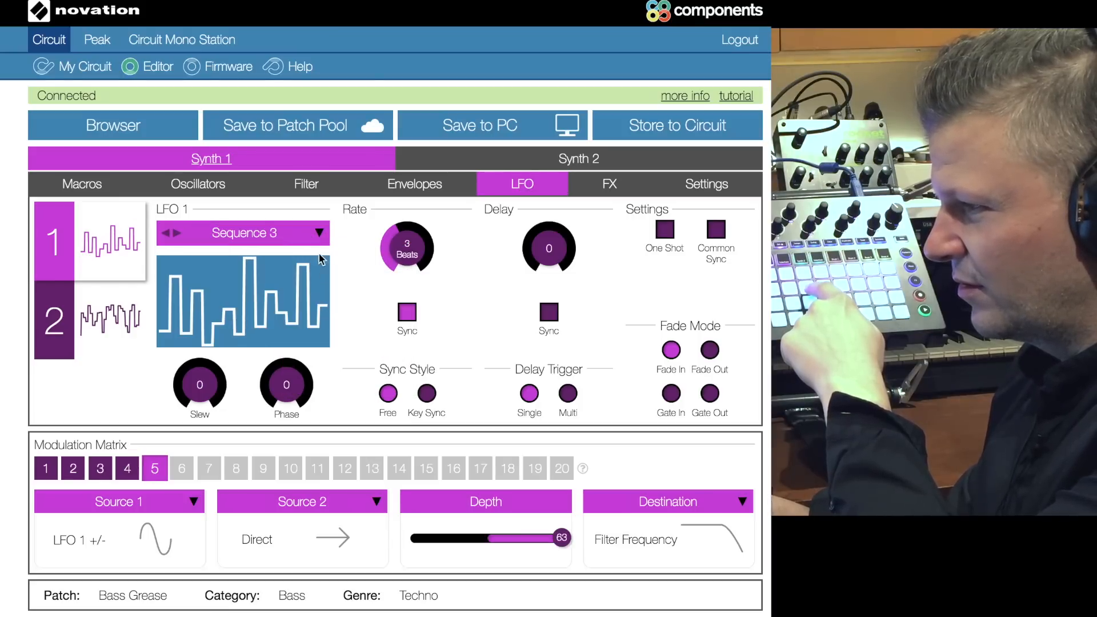
click(316, 233)
click(323, 352)
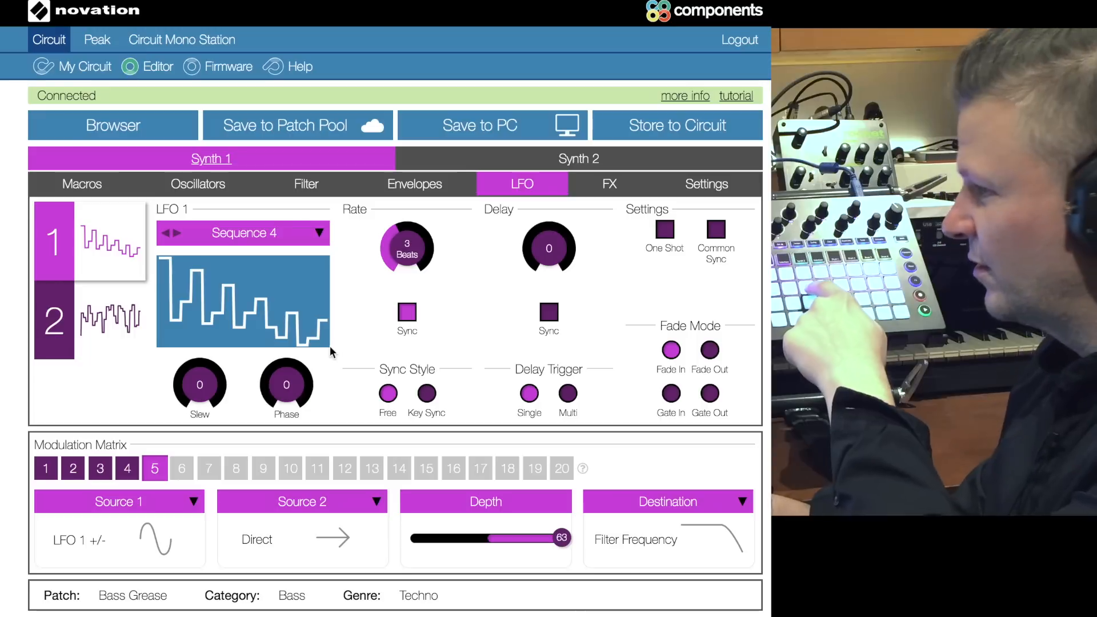
Step: Raise the lowpass filter's frequency to 37 and its resonance to 36
click(311, 185)
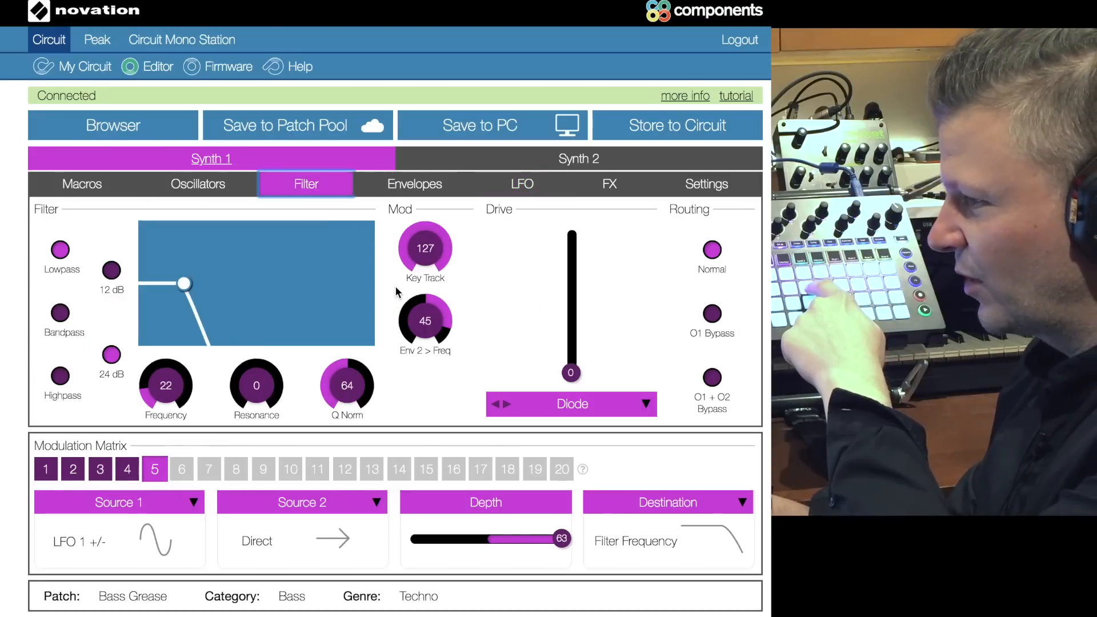
drag(184, 284, 211, 269)
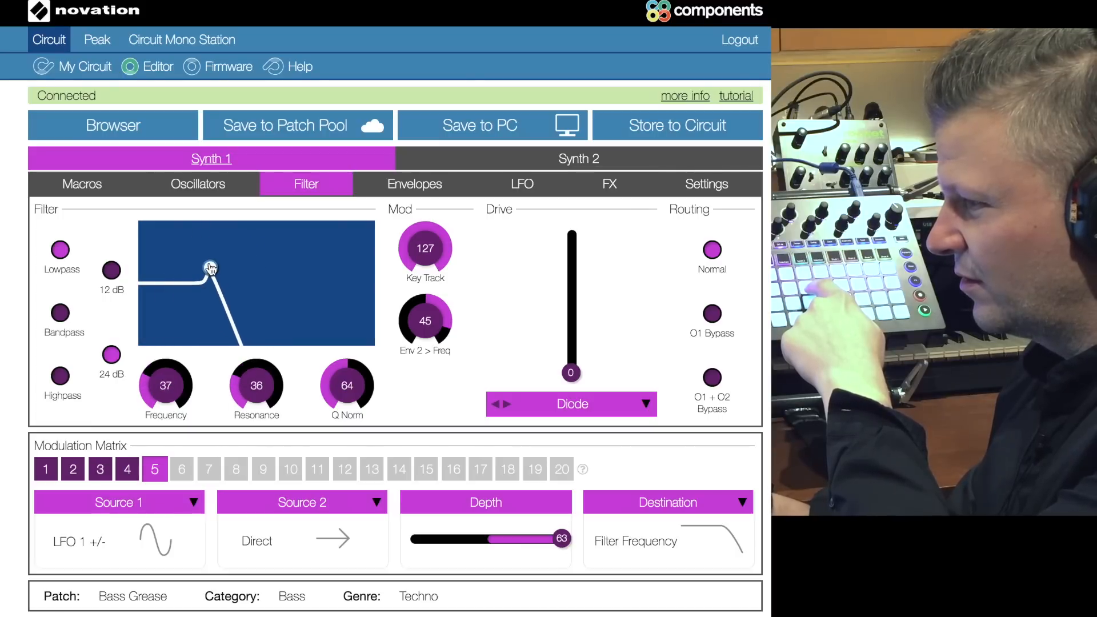
Step: Raise the filter drive to 54 and audition Sequence 5 on LFO 1 at a synced rate of 5+1/3
drag(571, 373, 571, 313)
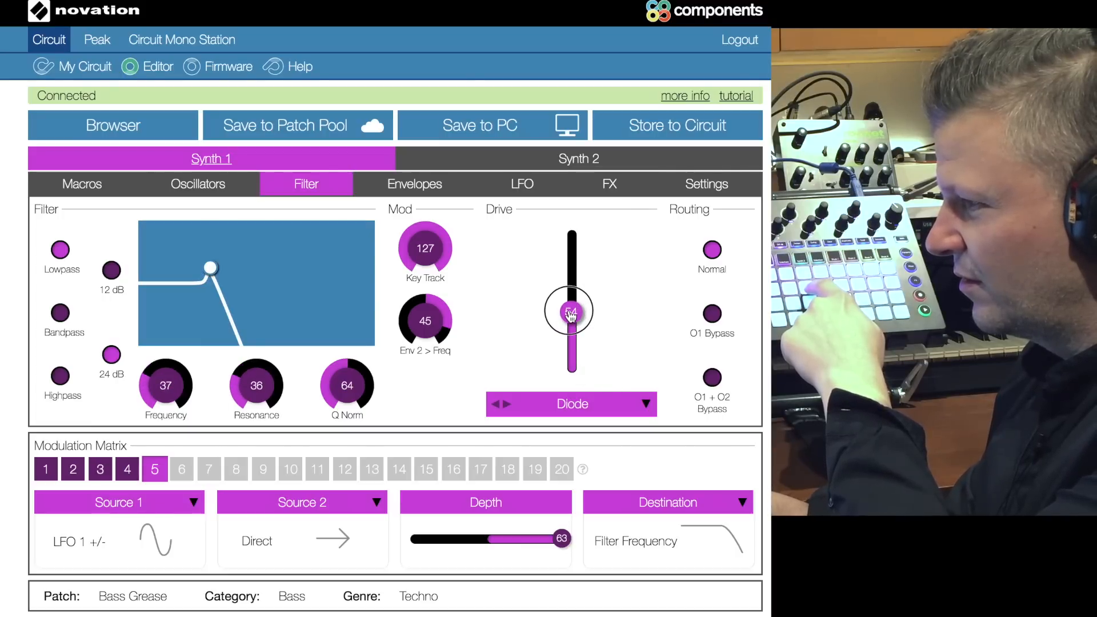
click(522, 184)
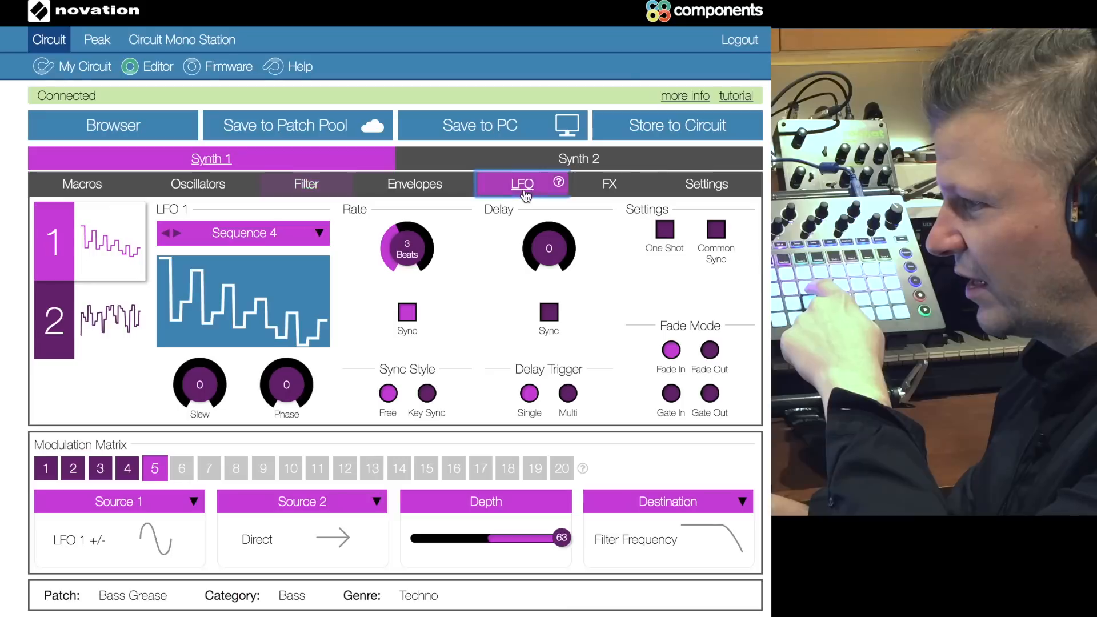
click(290, 242)
click(340, 374)
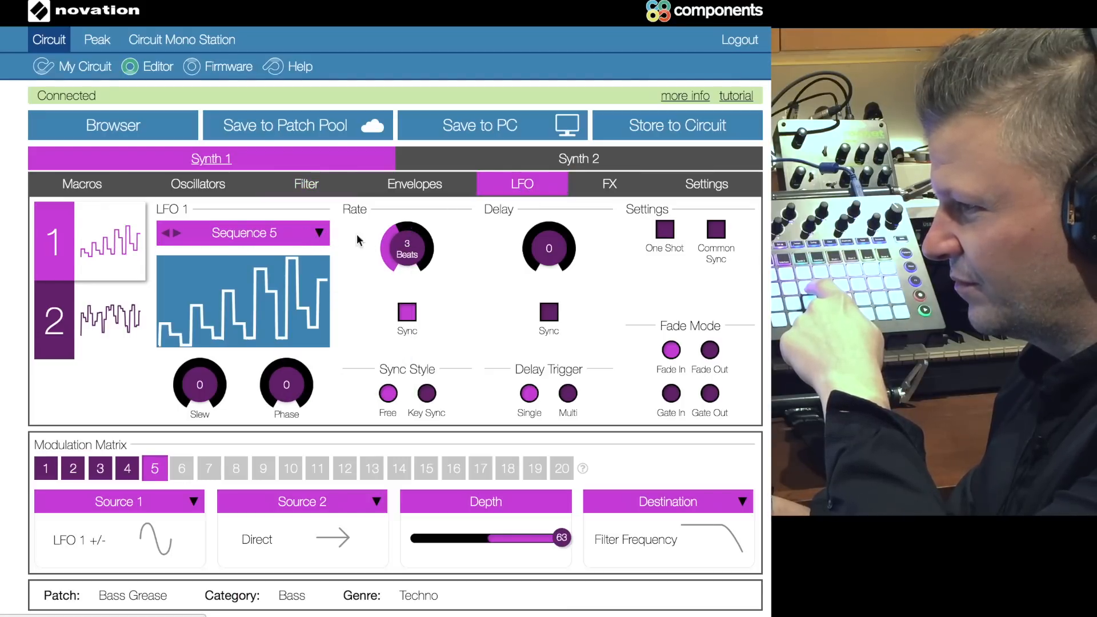
mouse_move(403, 246)
mouse_down()
mouse_move(400, 209)
mouse_move(405, 236)
mouse_up()
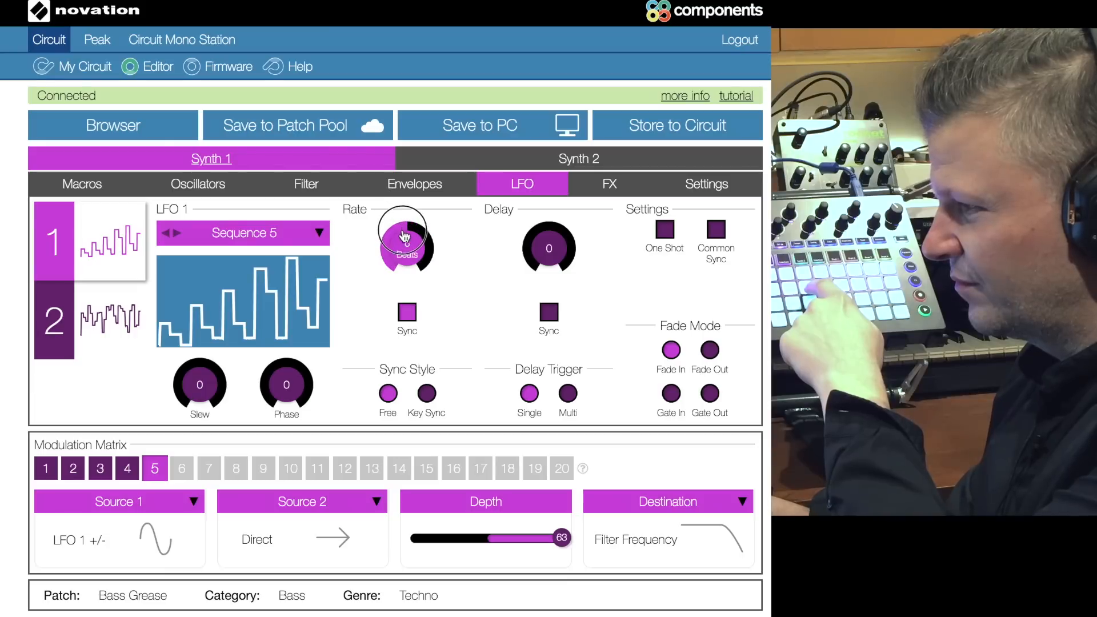
Step: Change the LFO 1 waveform to Sequence 6 and set its synced rate to 3 Beats
click(301, 247)
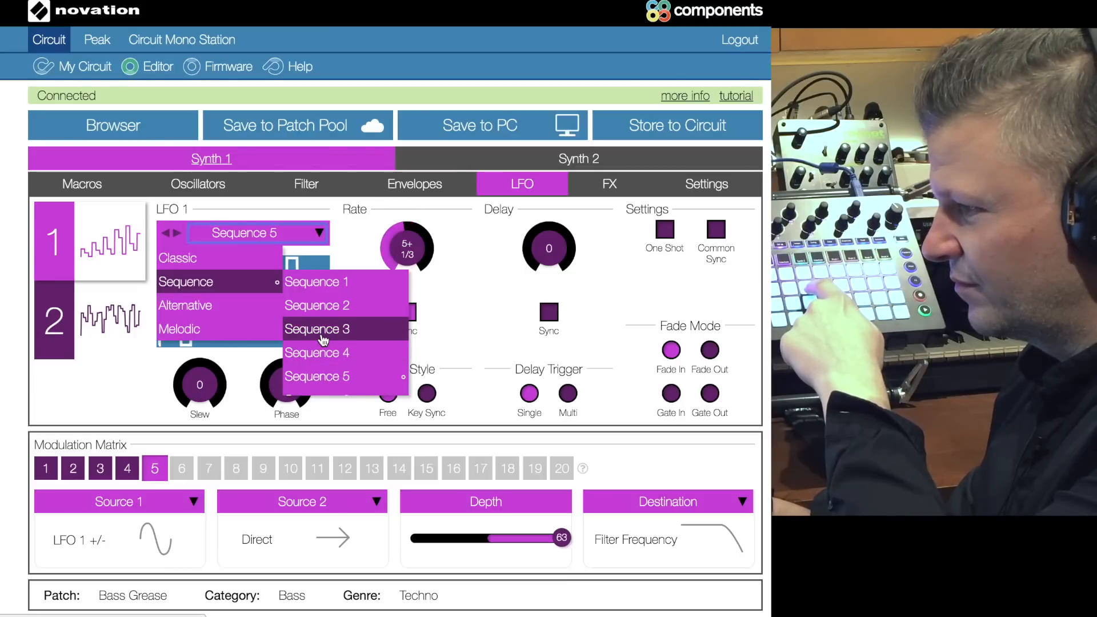
scroll(320, 337, down, 1)
click(324, 362)
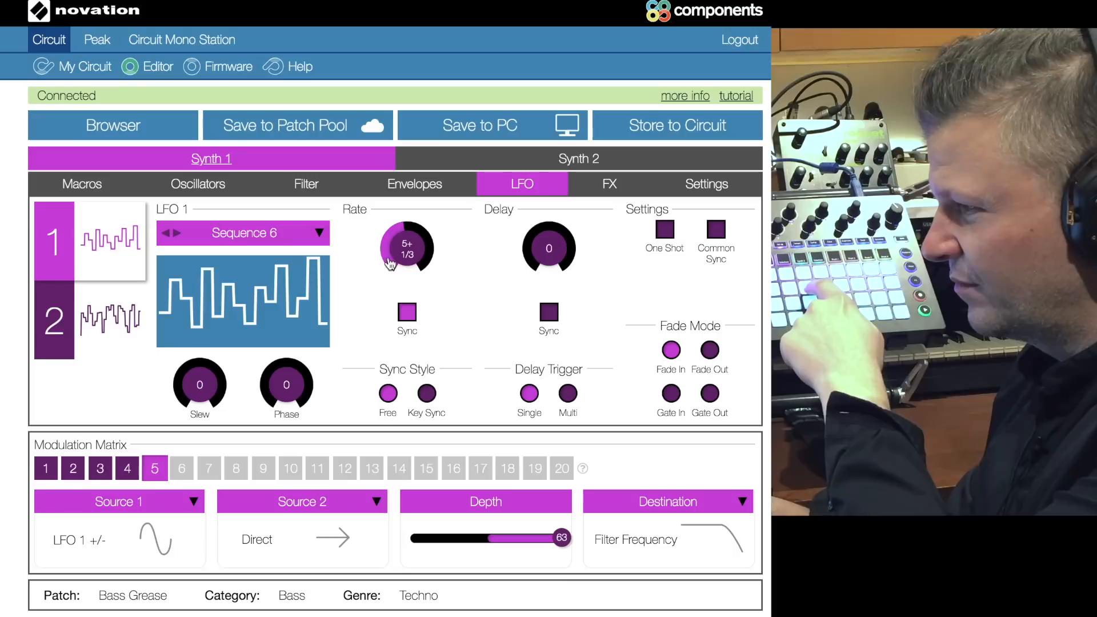
drag(393, 260, 392, 257)
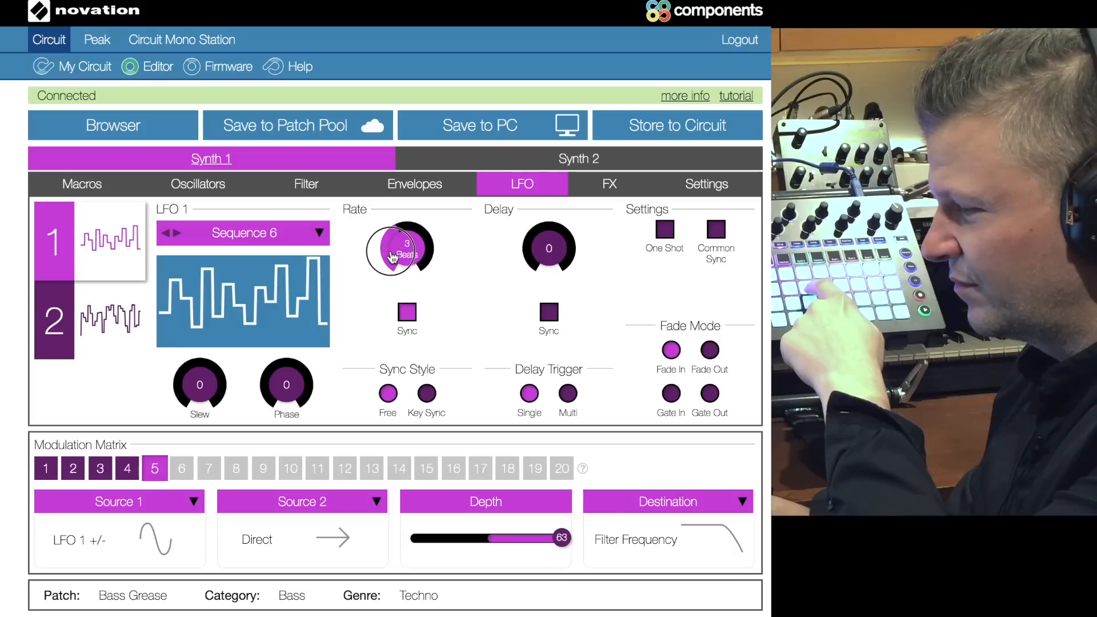
Step: Switch LFO 1 to the Sequence 7 waveform and raise its synced rate to 10+2/3
click(317, 235)
scroll(366, 384, down, 1)
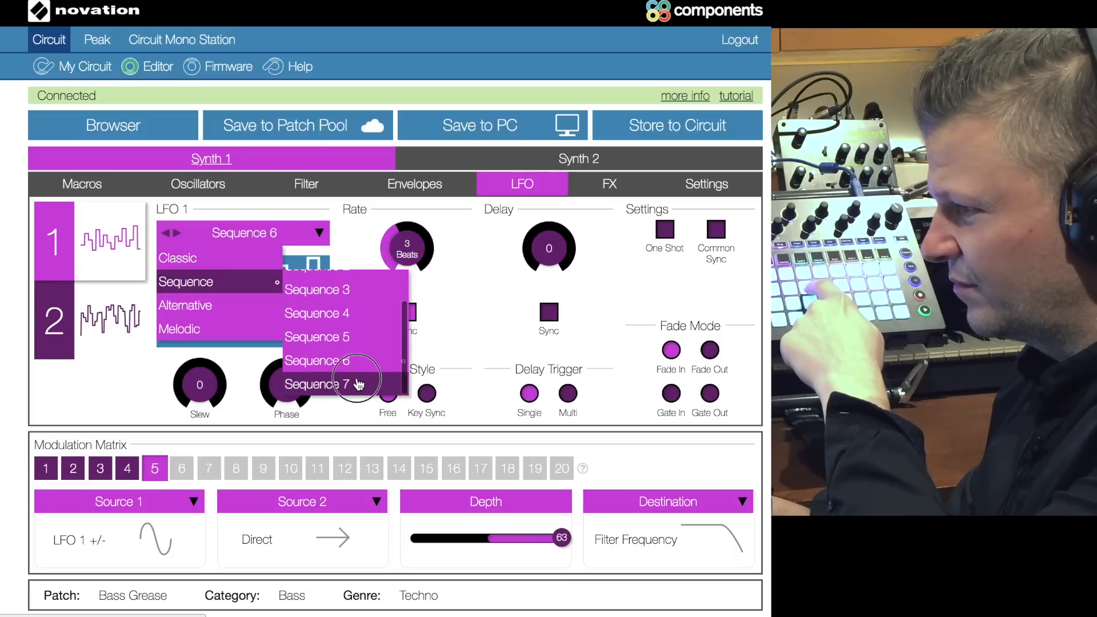
click(366, 384)
mouse_move(404, 240)
mouse_down()
mouse_move(405, 252)
mouse_move(405, 228)
mouse_up()
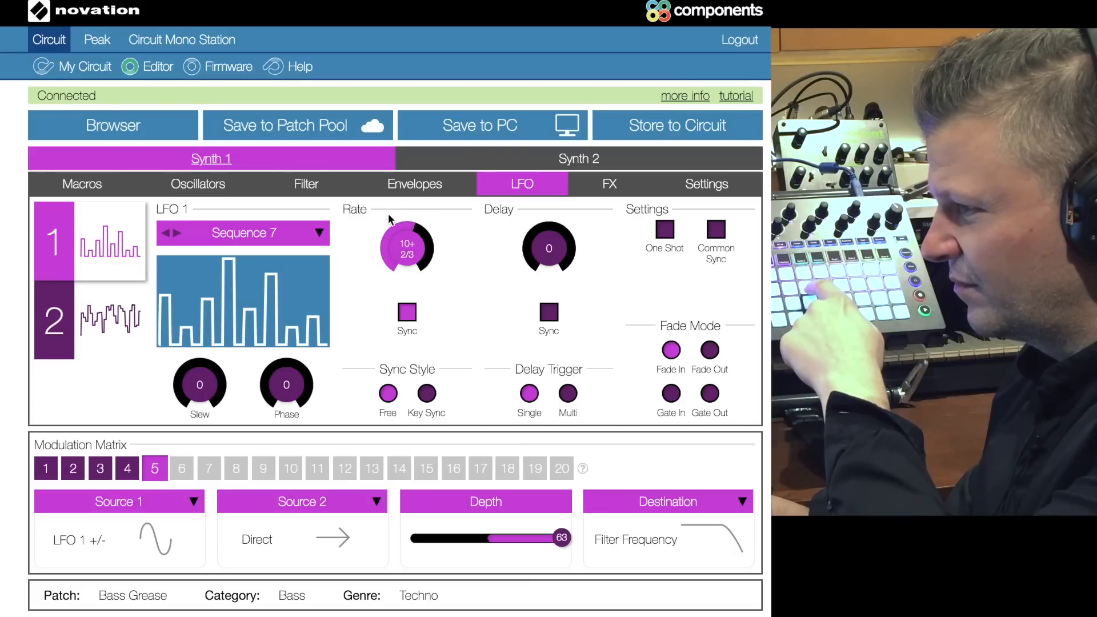
Step: Select the Alternative 2 waveform for LFO 1 and set modulation slot 5's depth to -64
click(317, 234)
mouse_move(184, 303)
click(322, 326)
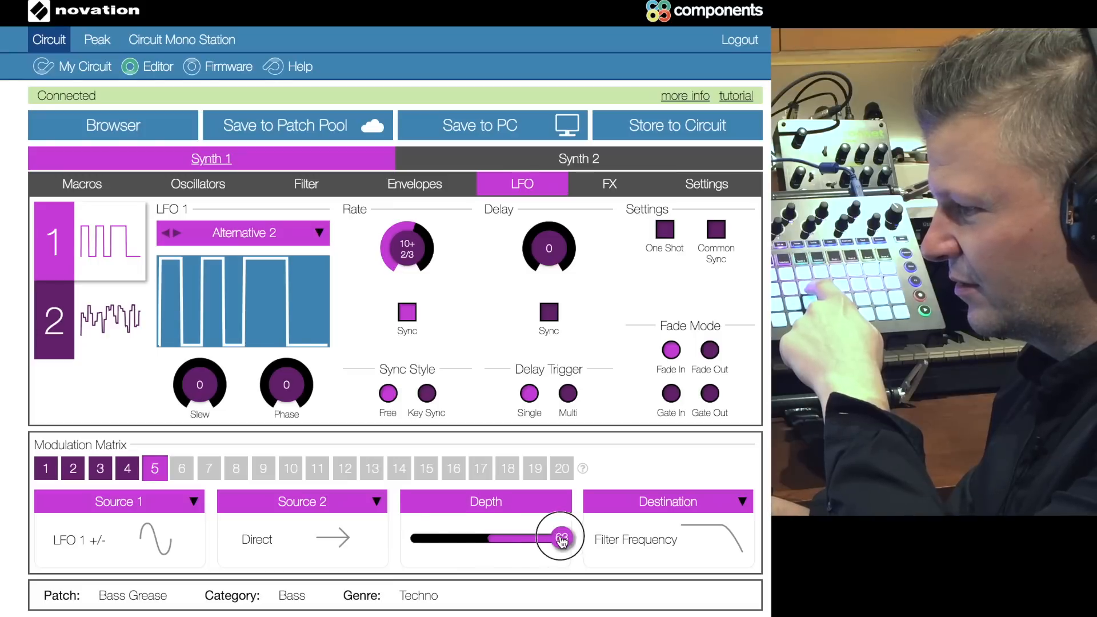
drag(562, 539, 410, 538)
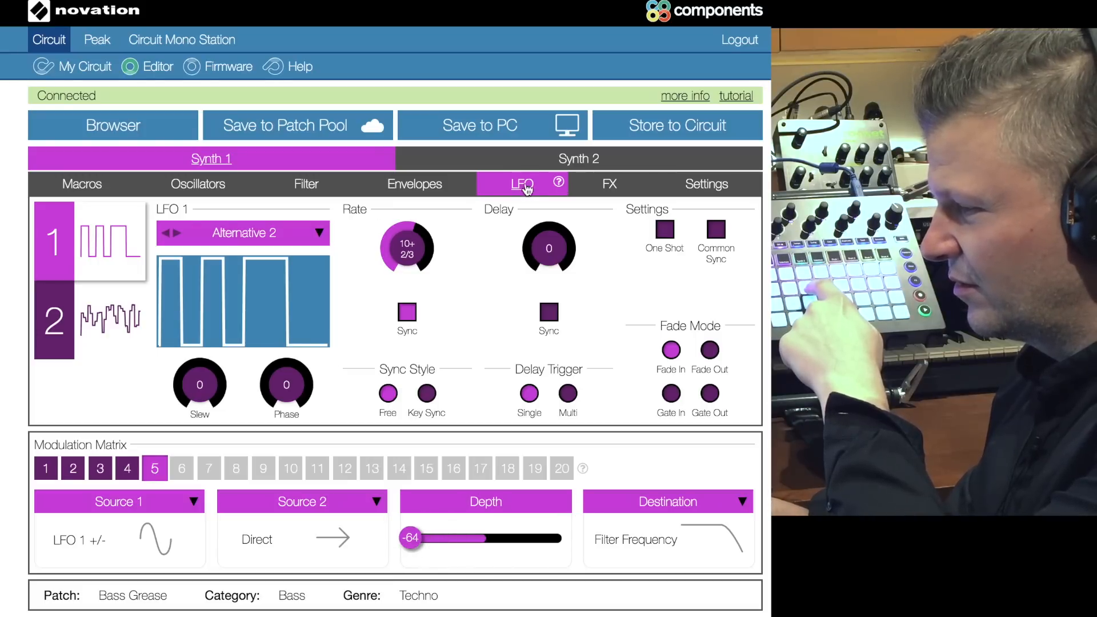
Step: Set the lowpass filter to frequency 32 and resonance 64, and turn its drive down to 0
click(336, 191)
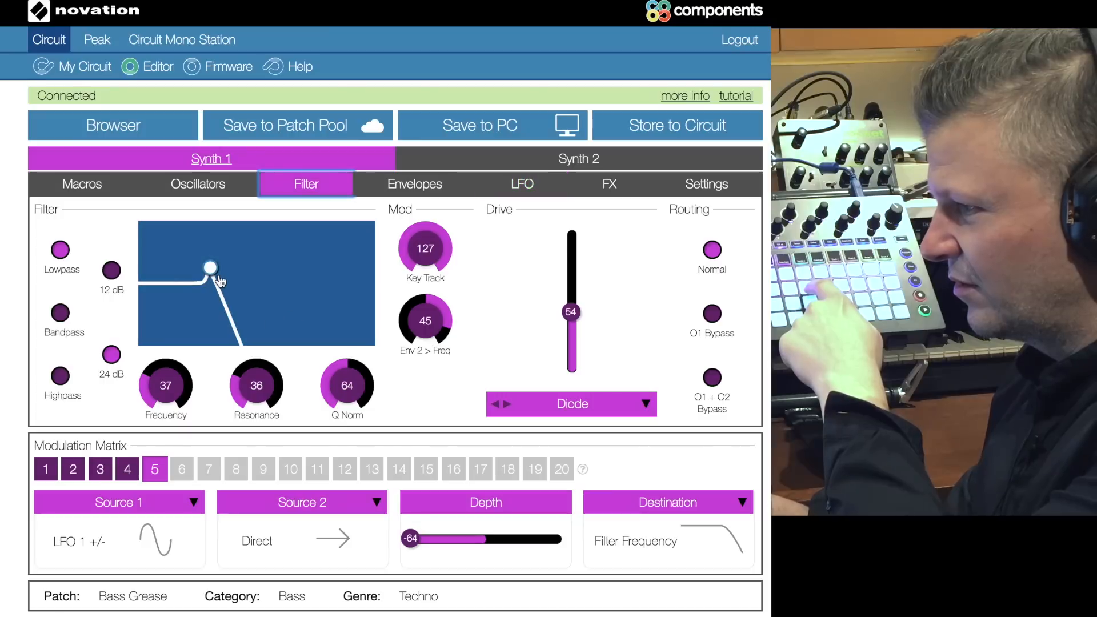
drag(211, 273, 171, 274)
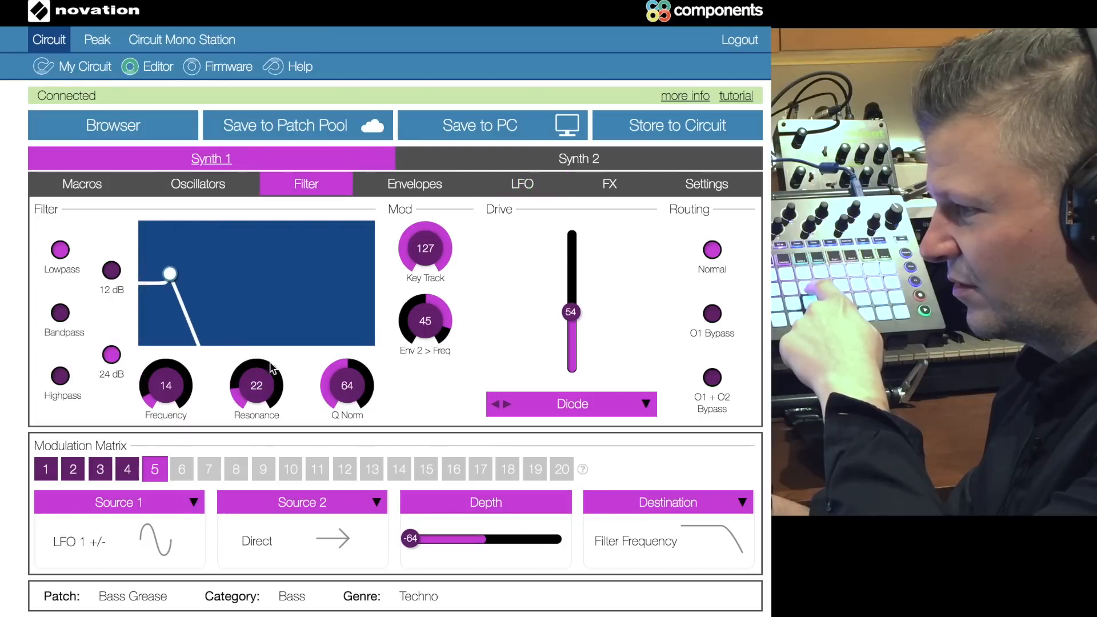
drag(265, 387, 273, 277)
drag(154, 228, 204, 263)
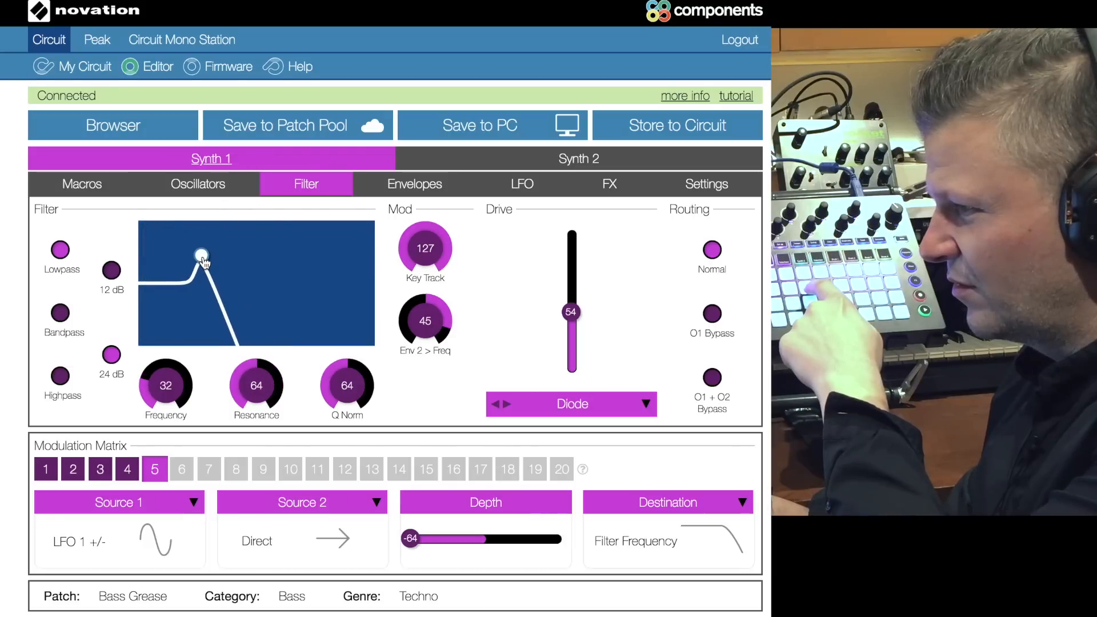
drag(571, 313, 572, 388)
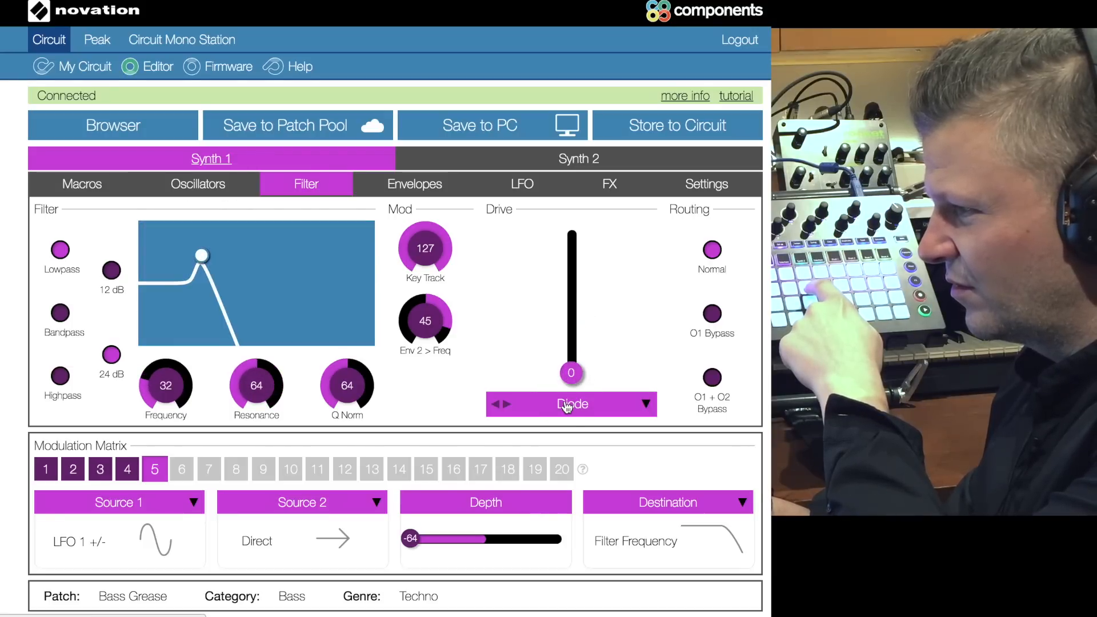
Step: Step the LFO 1 waveform forward through the Alternative shapes and Chromatic 16 to Major
click(522, 186)
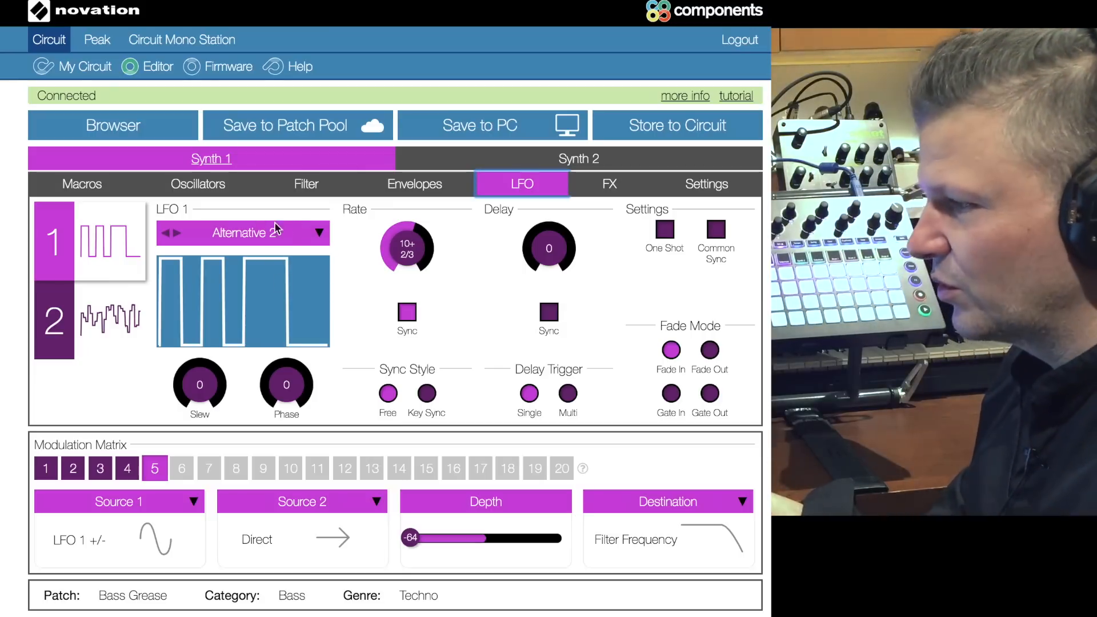
click(176, 235)
click(176, 236)
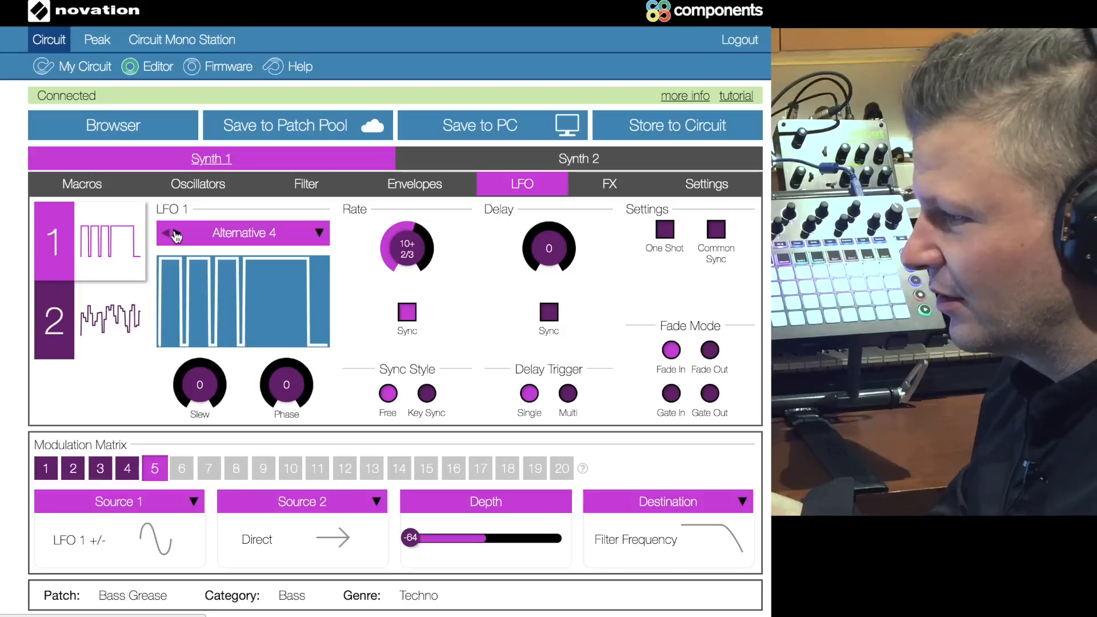
click(176, 236)
click(176, 236)
click(176, 236)
click(176, 235)
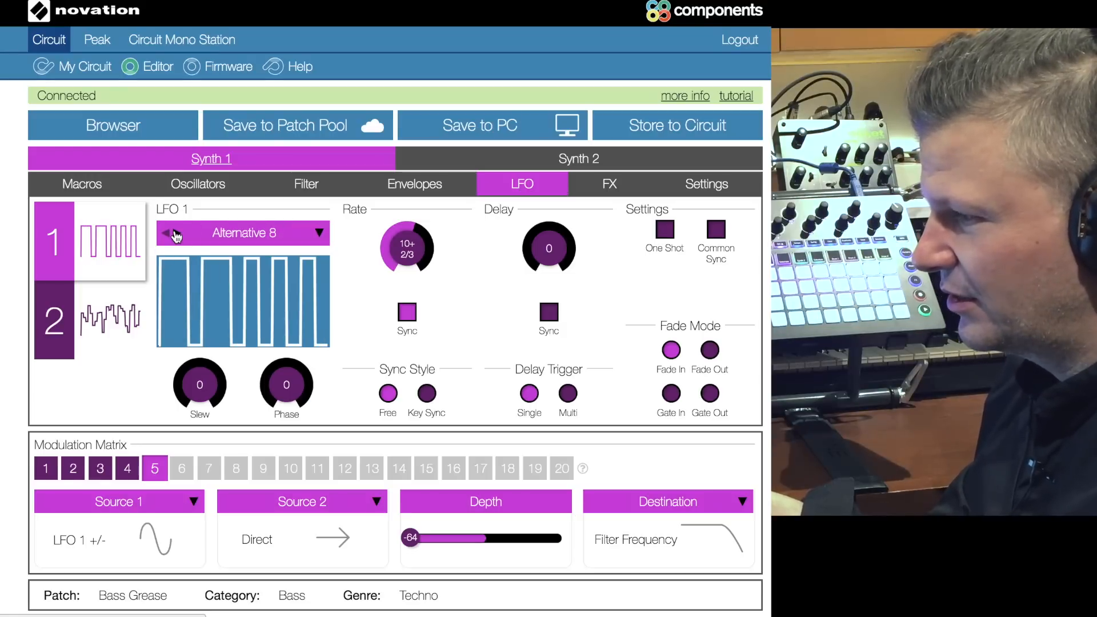
click(176, 235)
click(176, 235)
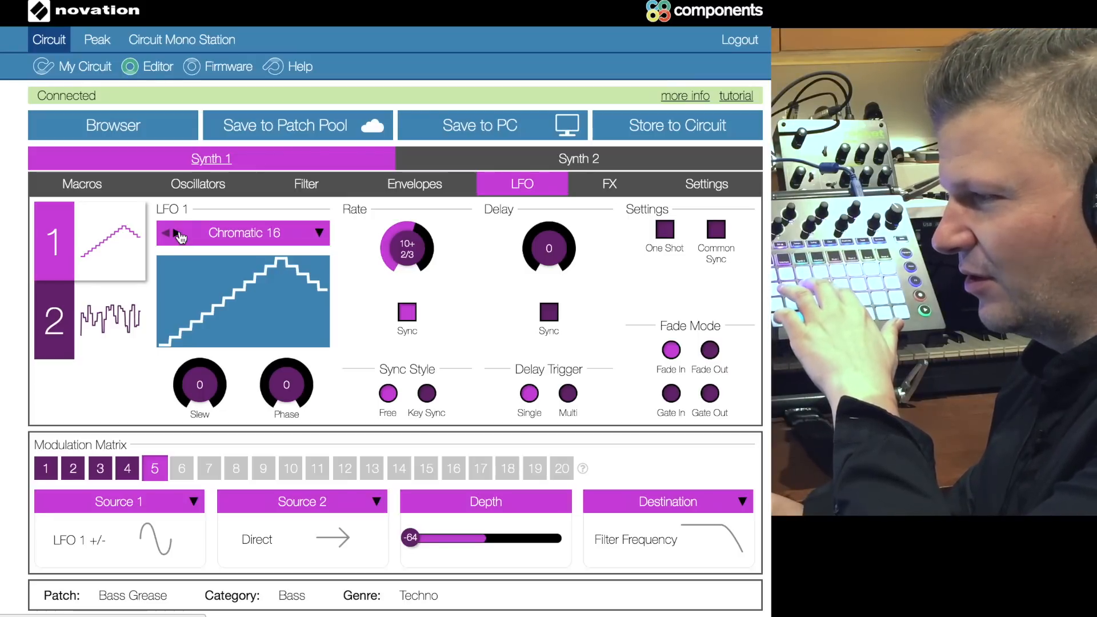
click(178, 235)
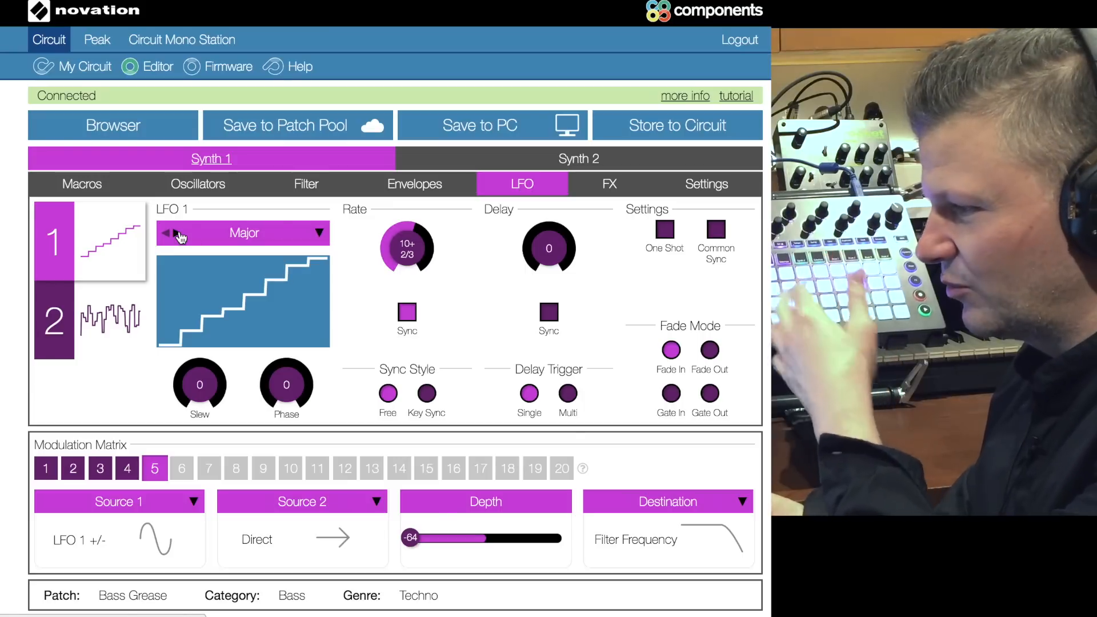
Step: Route modulation slot 5 to Osc 1 Pitch and lower the LFO 1 synced rate to 1+1/3
click(730, 513)
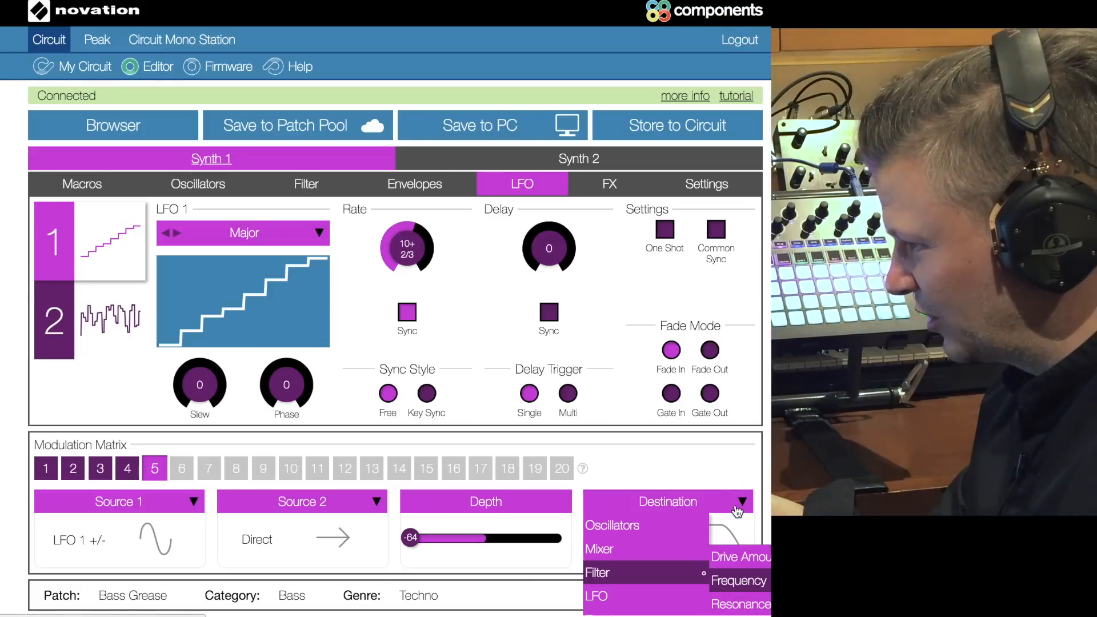
click(754, 549)
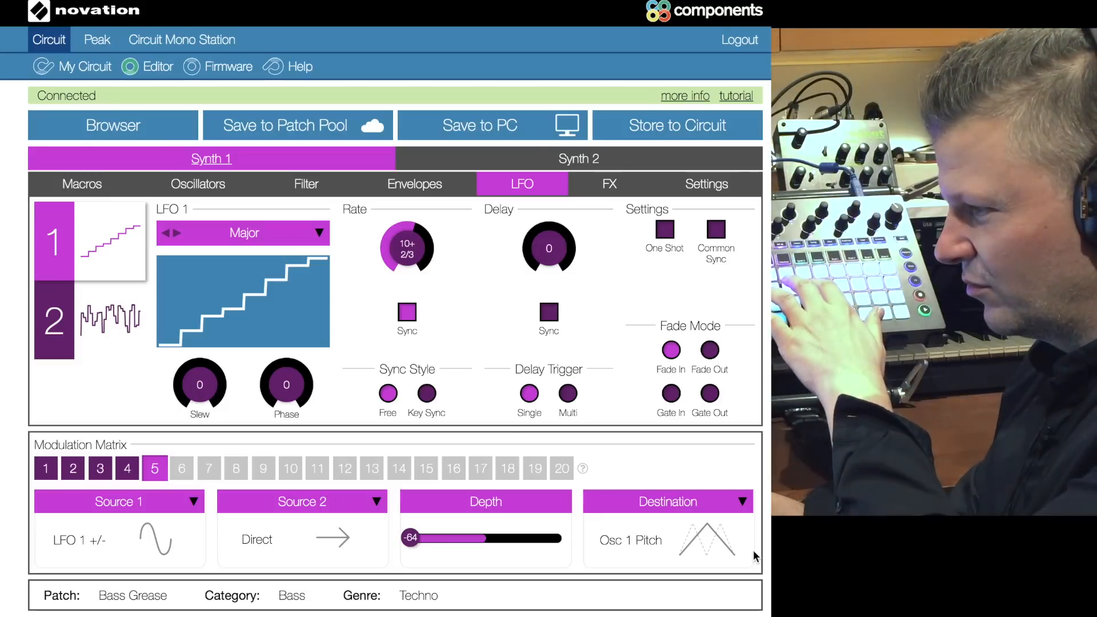
mouse_move(407, 252)
mouse_down()
mouse_move(407, 279)
mouse_move(404, 247)
mouse_move(394, 249)
mouse_up()
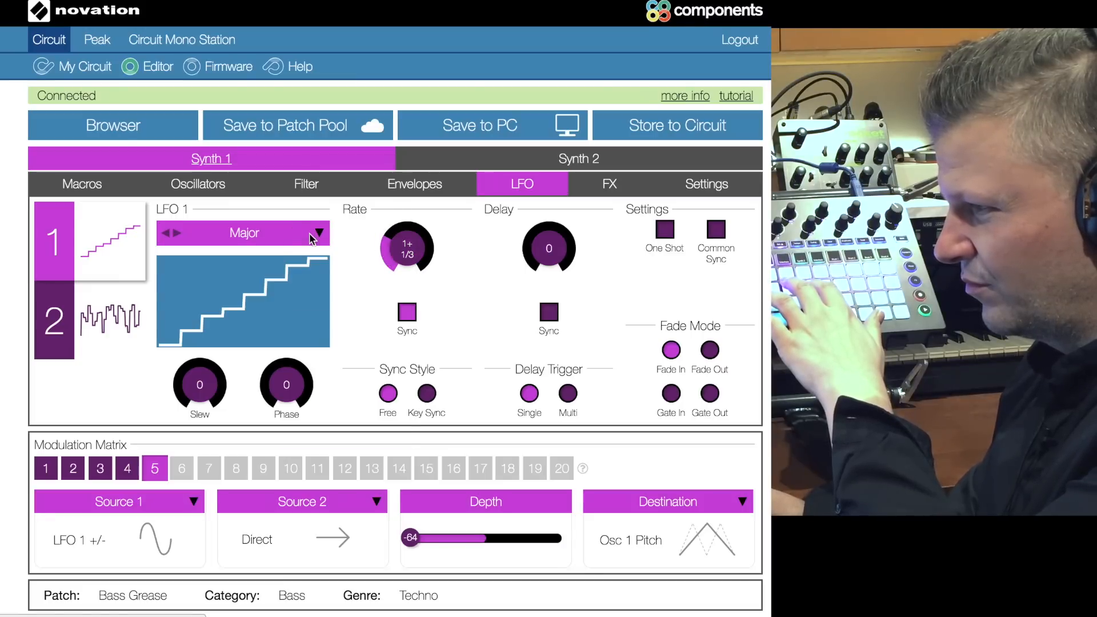
Step: Change the LFO 1 waveform to Major 7 and route modulation slot 5 to Osc 1/2 Pitch
click(318, 233)
click(342, 403)
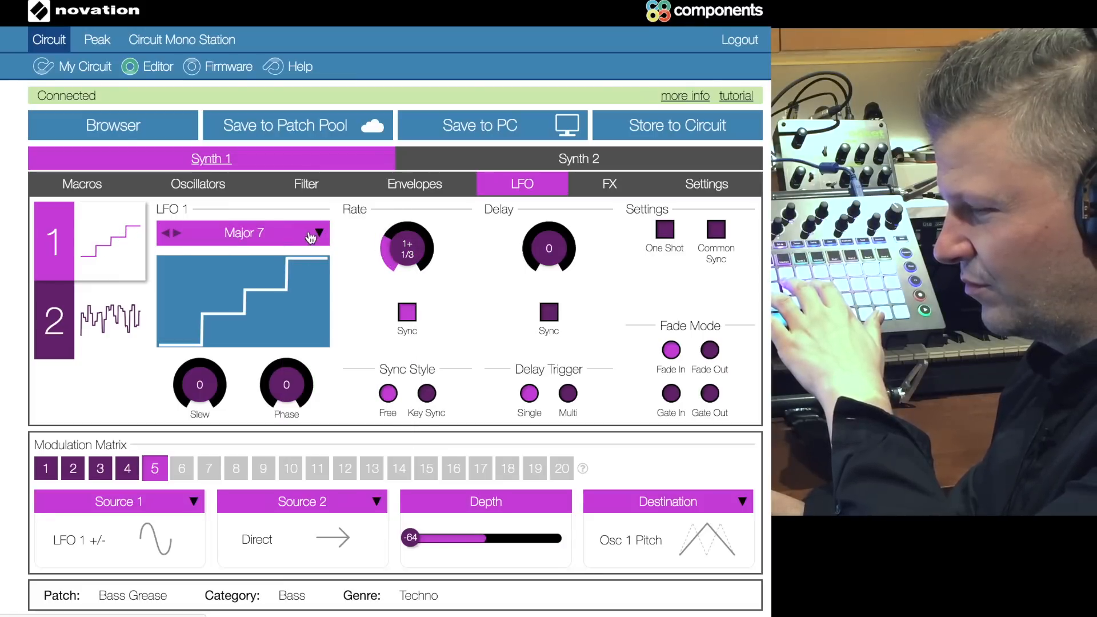
click(743, 503)
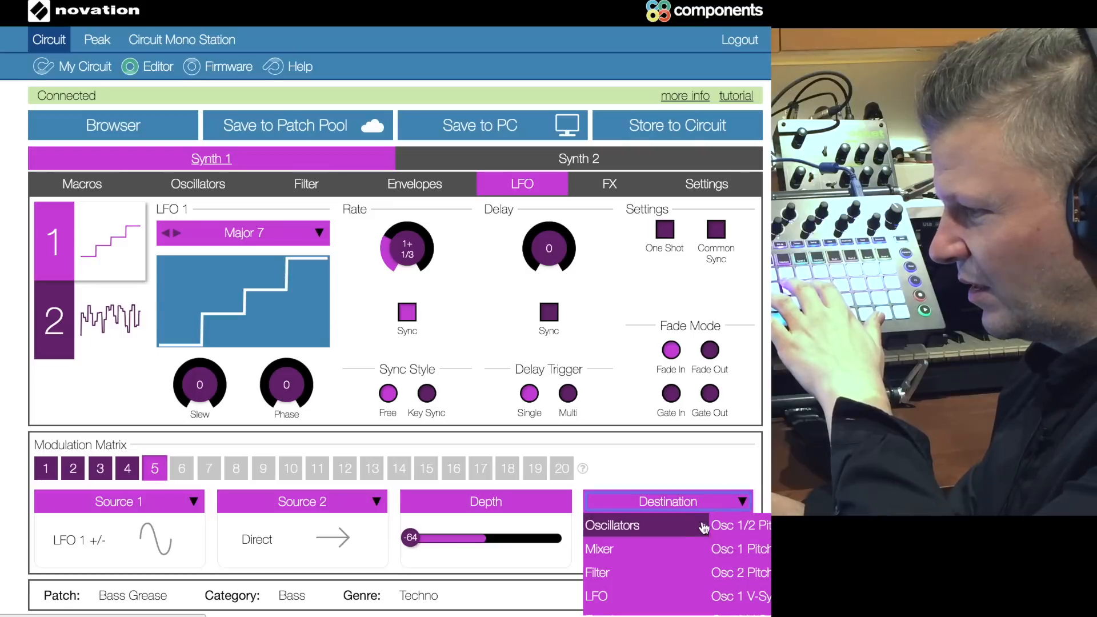
click(737, 522)
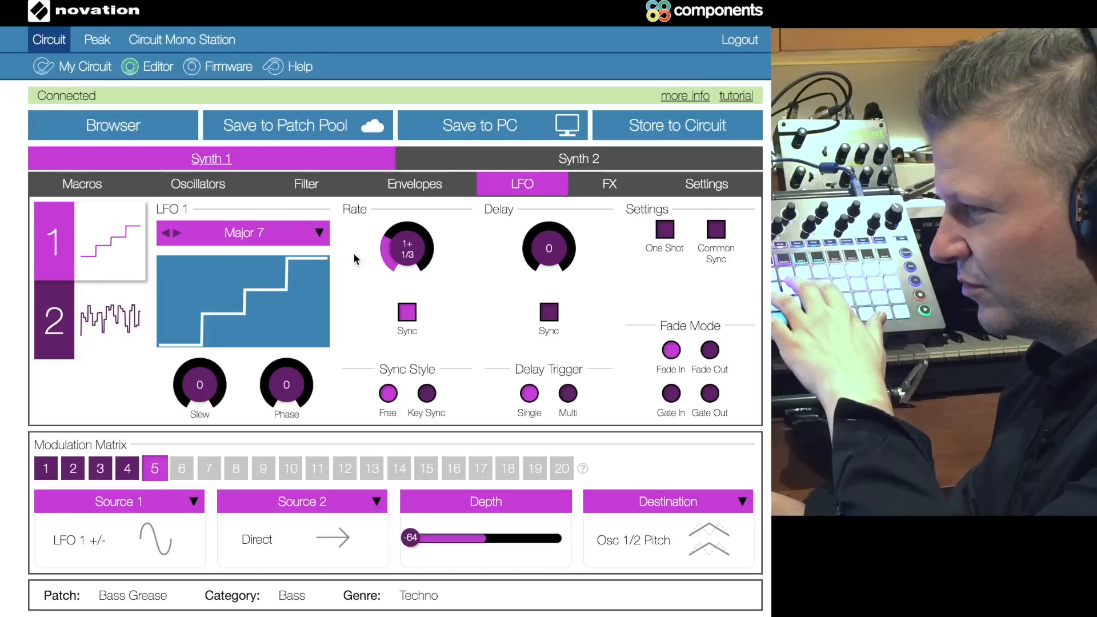
Step: Select the Chromatic 16 waveform for LFO 1 and set its synced rate to 4 Beats
click(318, 233)
click(338, 350)
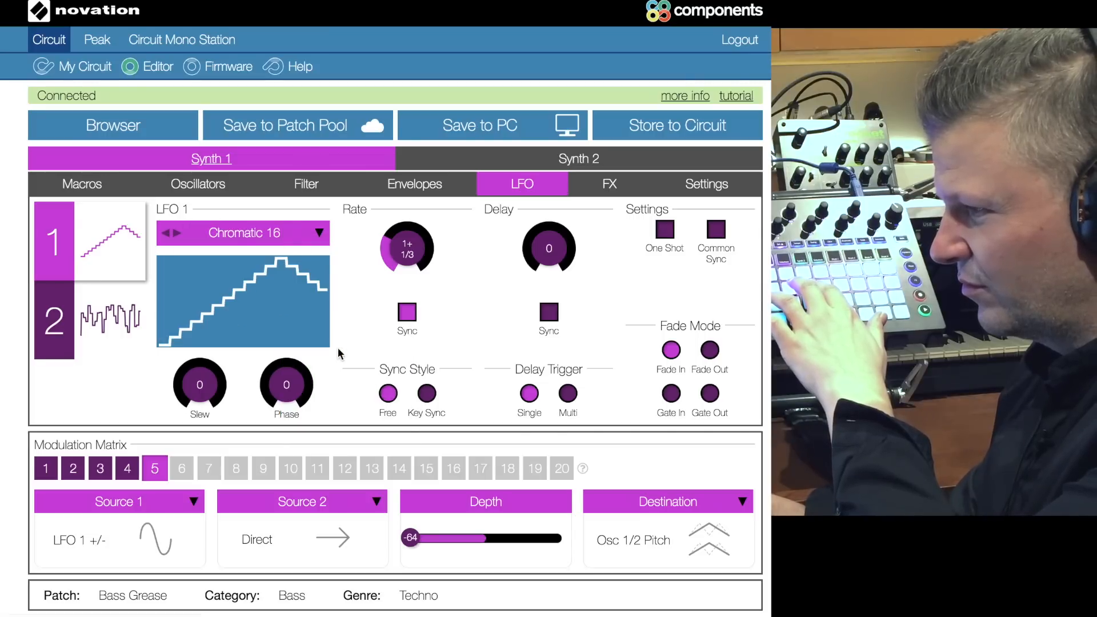
drag(393, 252, 393, 230)
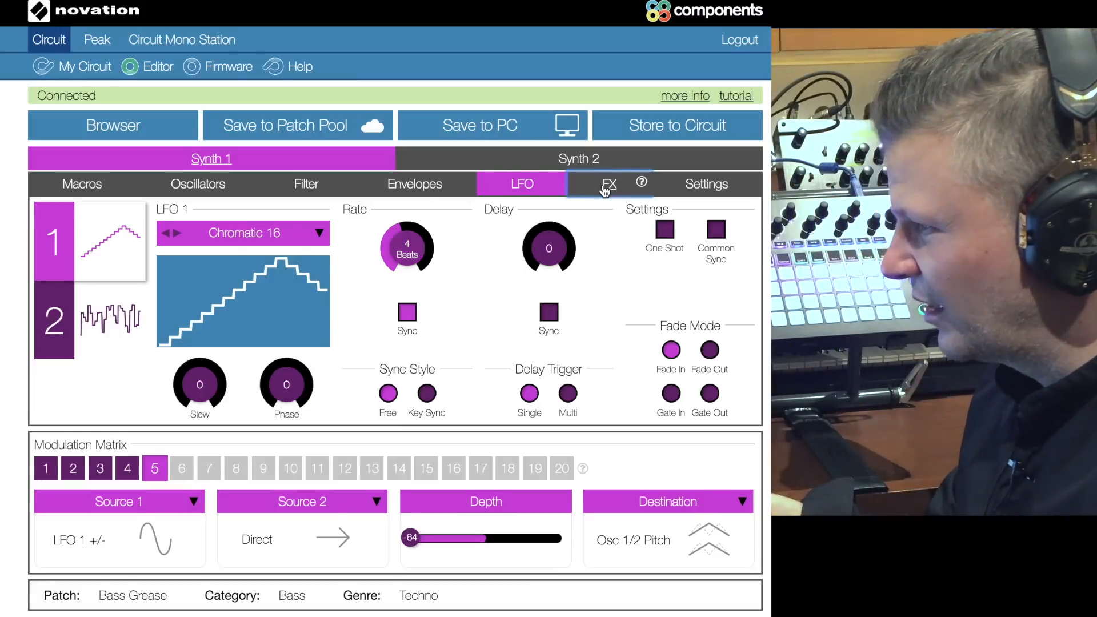
Step: In the effects settings, select Phaser and try its rate sync on and off
click(607, 185)
click(67, 230)
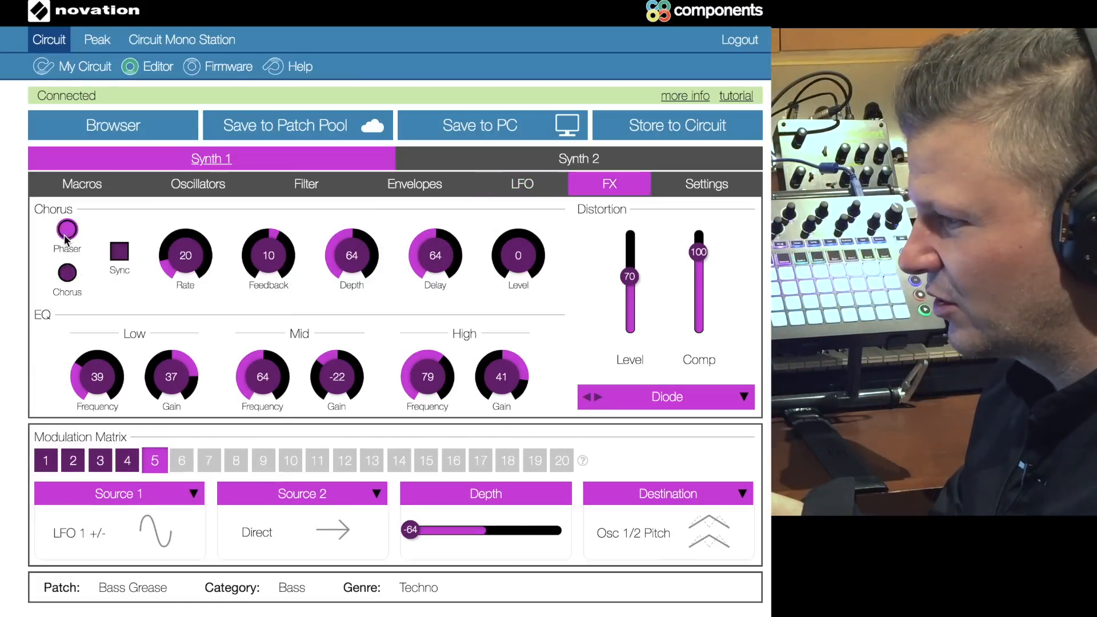
click(121, 252)
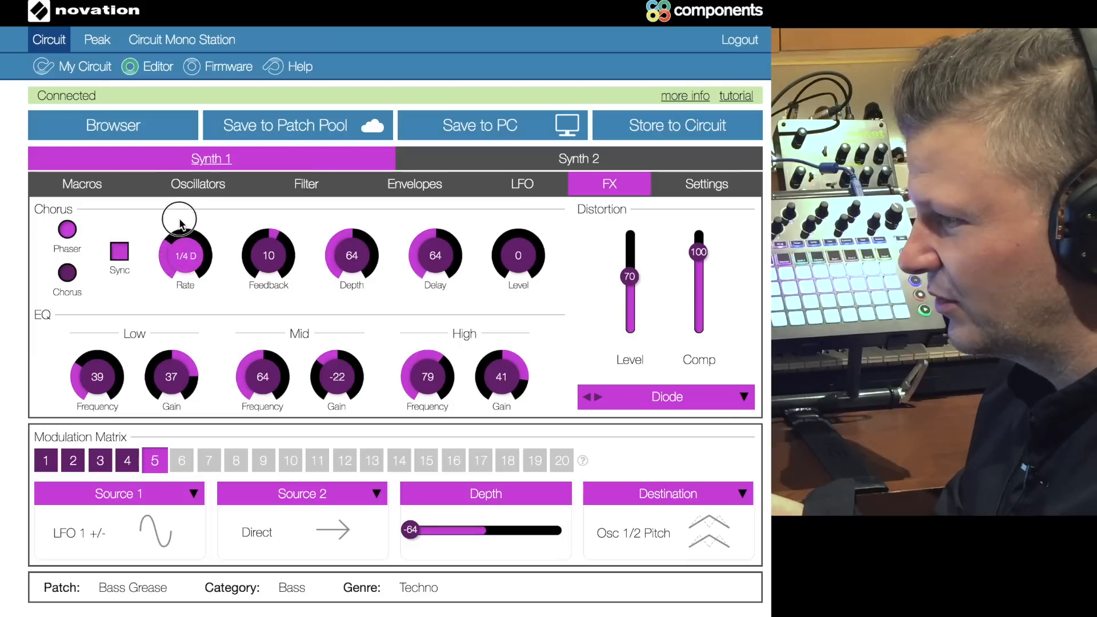
click(131, 250)
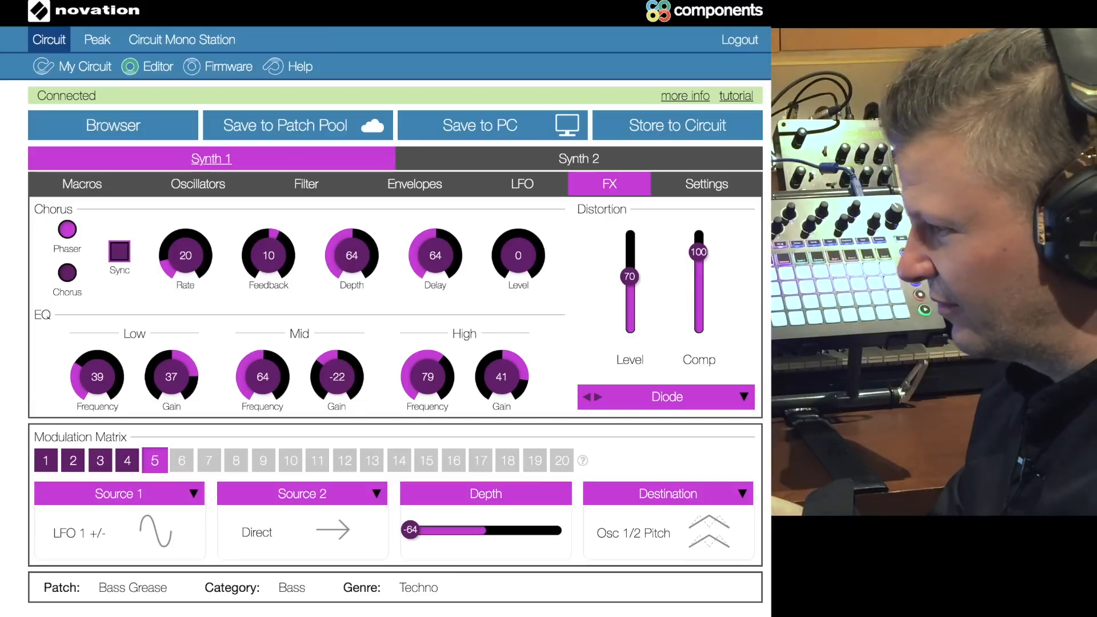
Step: Review the available distortion types without changing Diode, and switch the modulation effect to Chorus
click(715, 396)
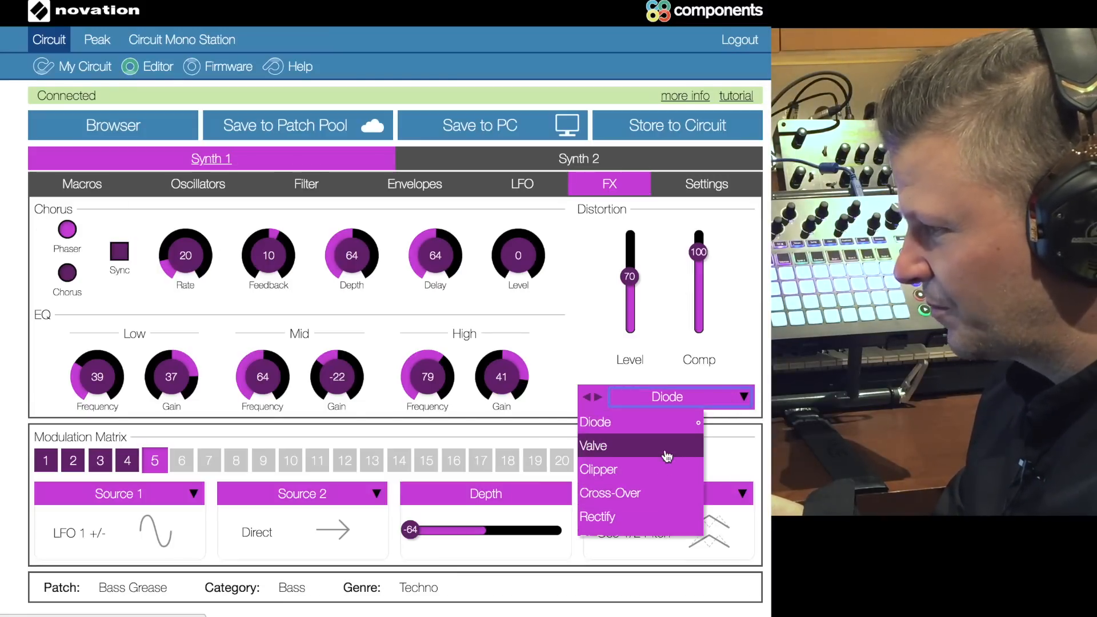
scroll(663, 483, down, 1)
scroll(651, 432, up, 1)
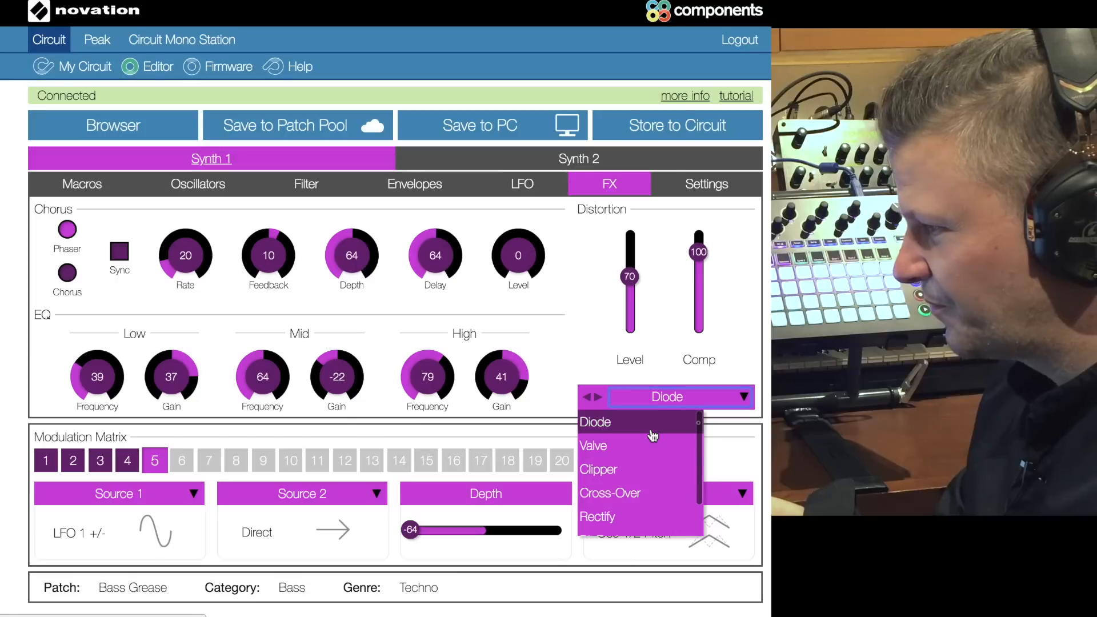
click(601, 352)
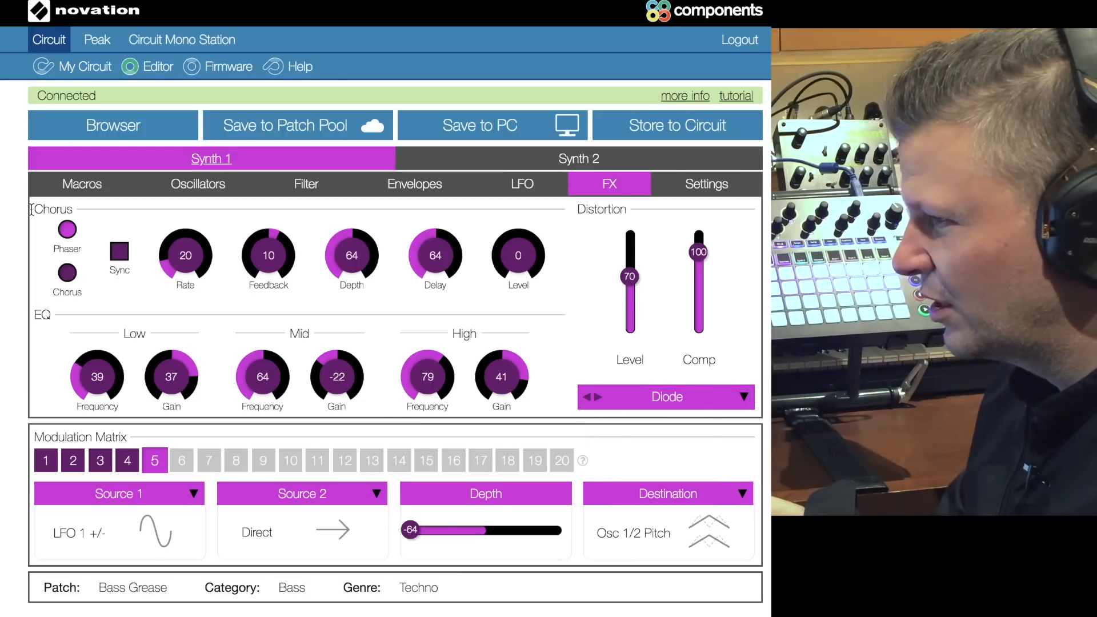
click(62, 279)
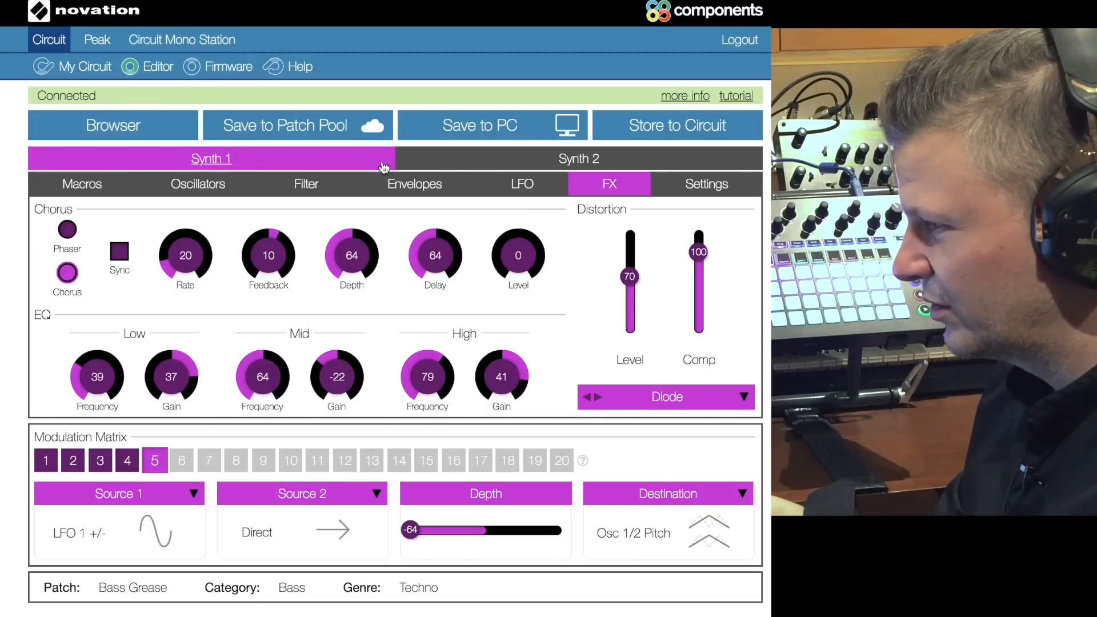
Step: In Synth 1's voice settings, switch the polyphony mode to Autoglide and try the portamento rate and pre-glide, leaving both at 0
click(700, 194)
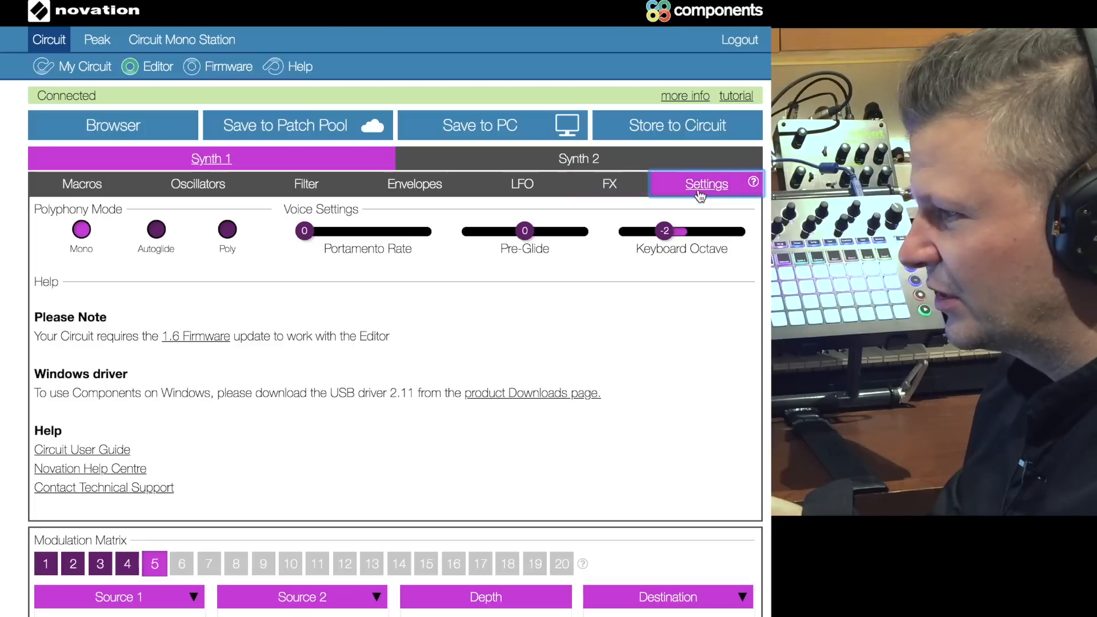
click(230, 231)
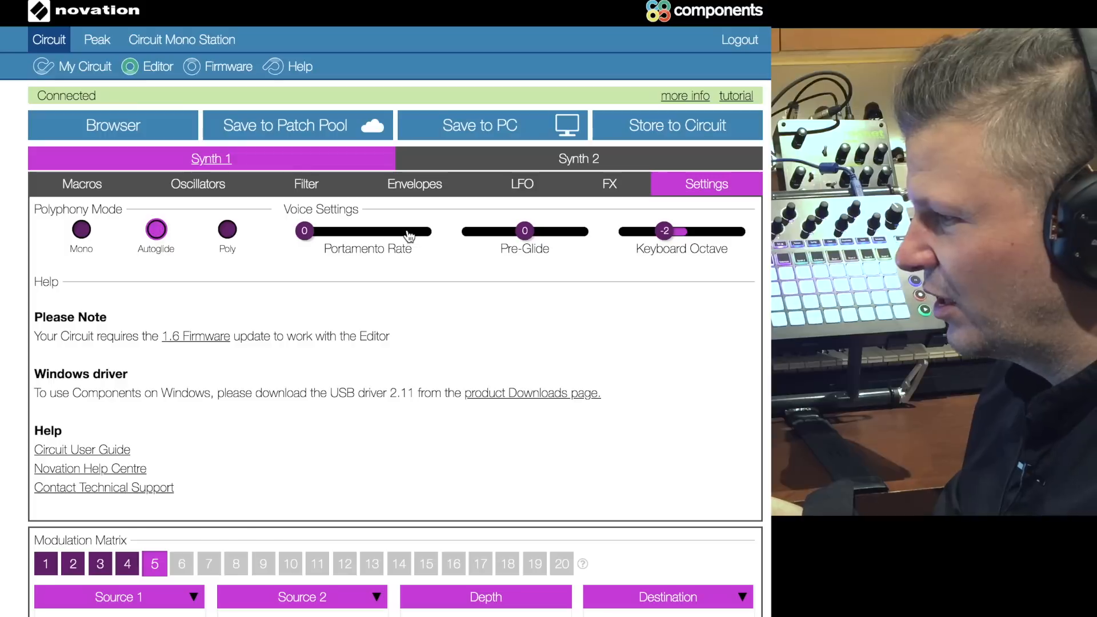
drag(309, 233, 270, 227)
drag(525, 232, 524, 240)
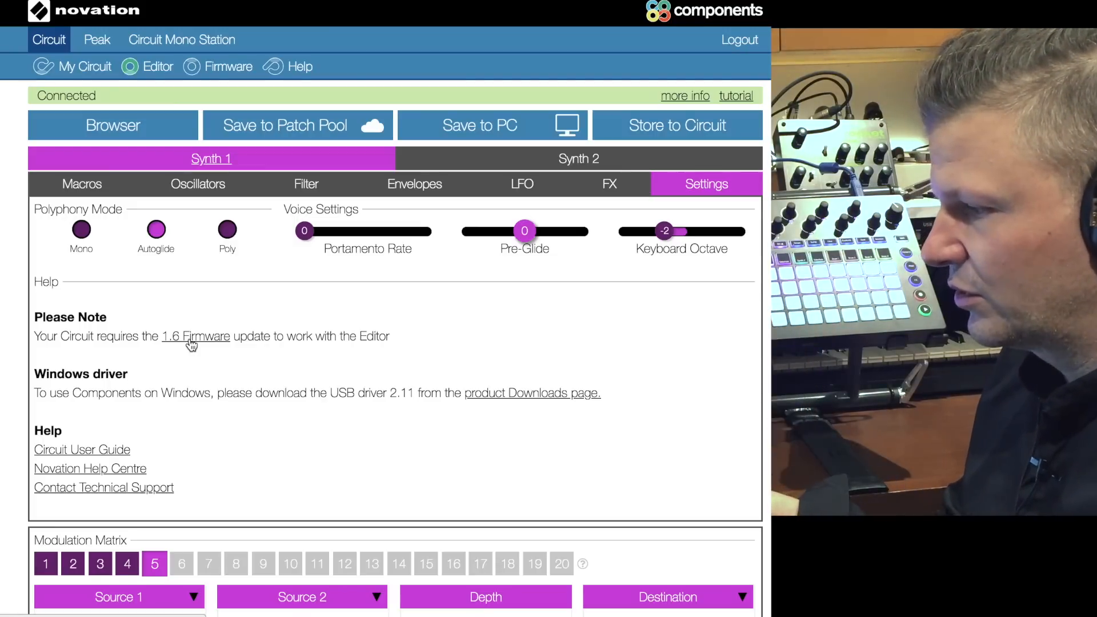
scroll(277, 436, down, 1)
scroll(276, 436, up, 1)
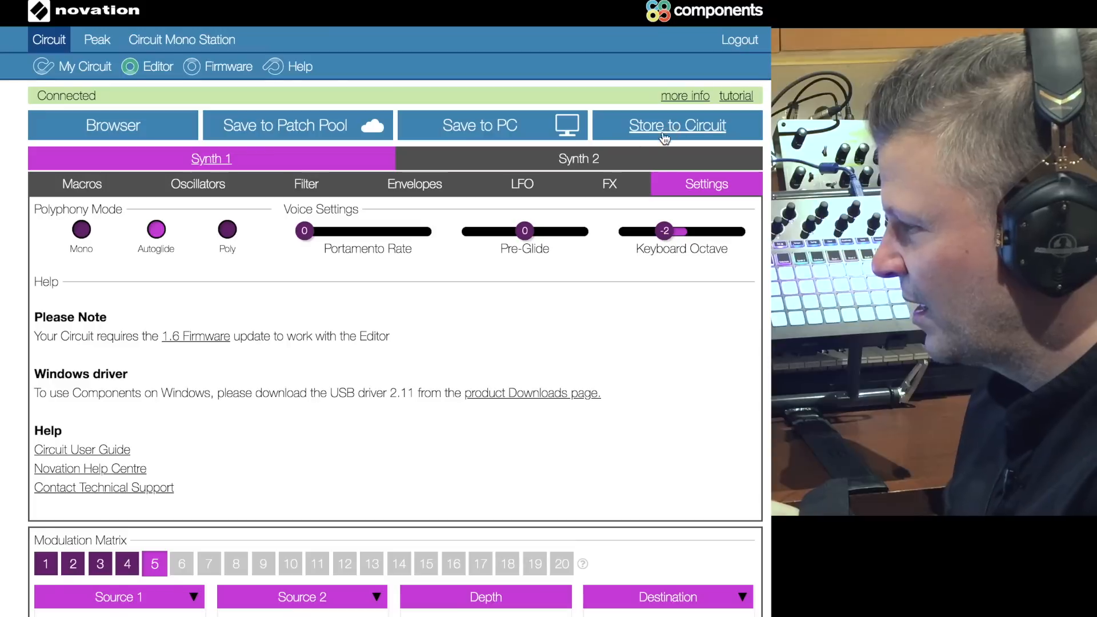
Step: On Synth 2, set LFO 1's synced rate to 1/32 T
click(577, 162)
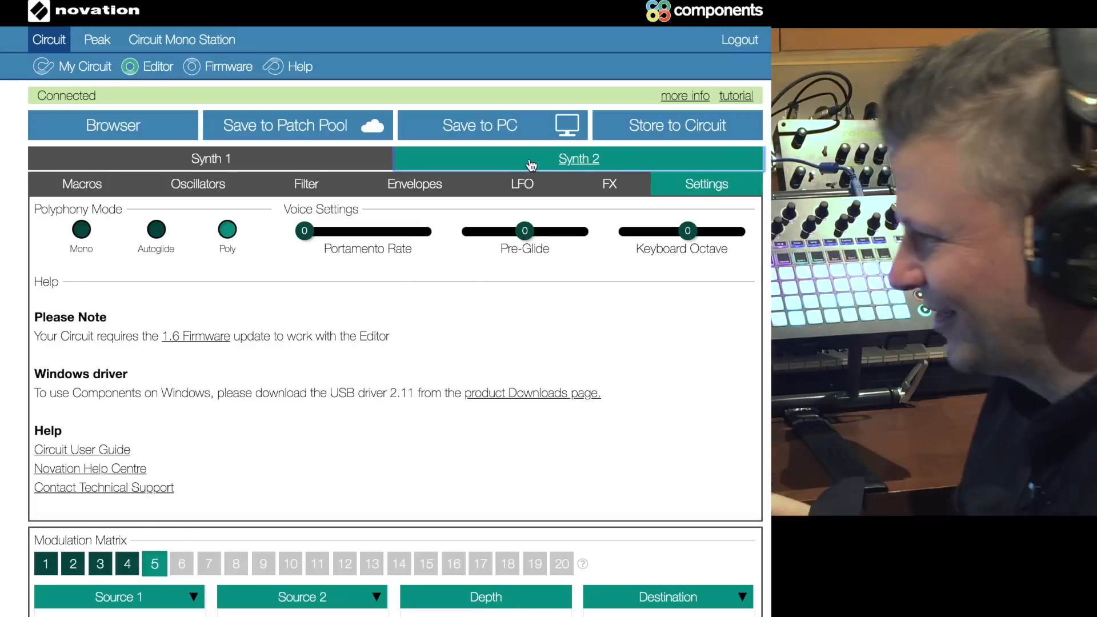
click(534, 183)
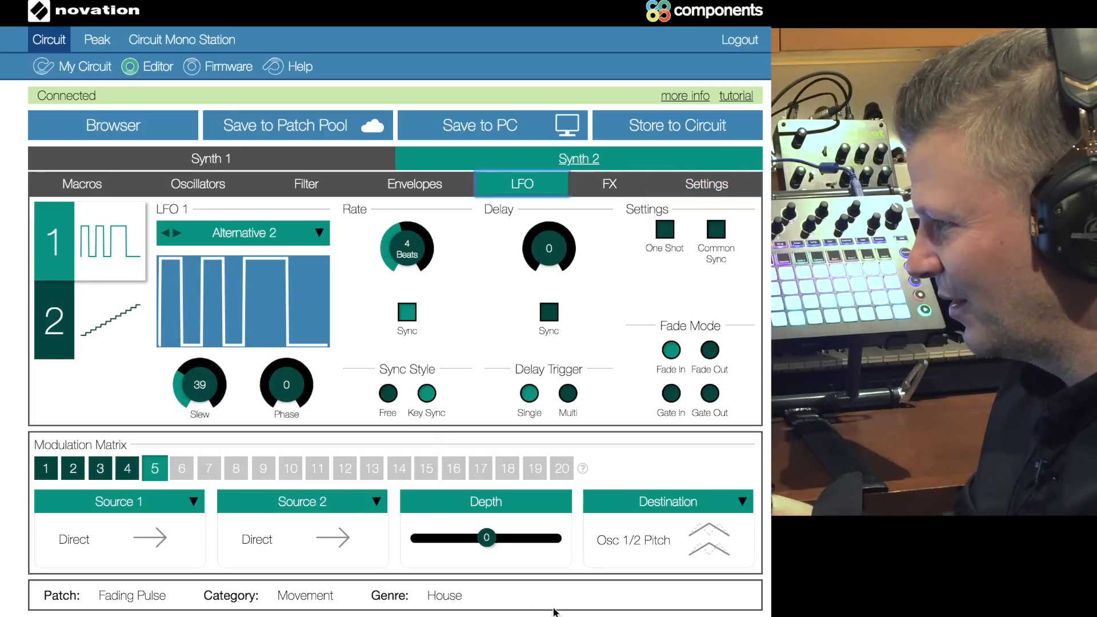
click(148, 470)
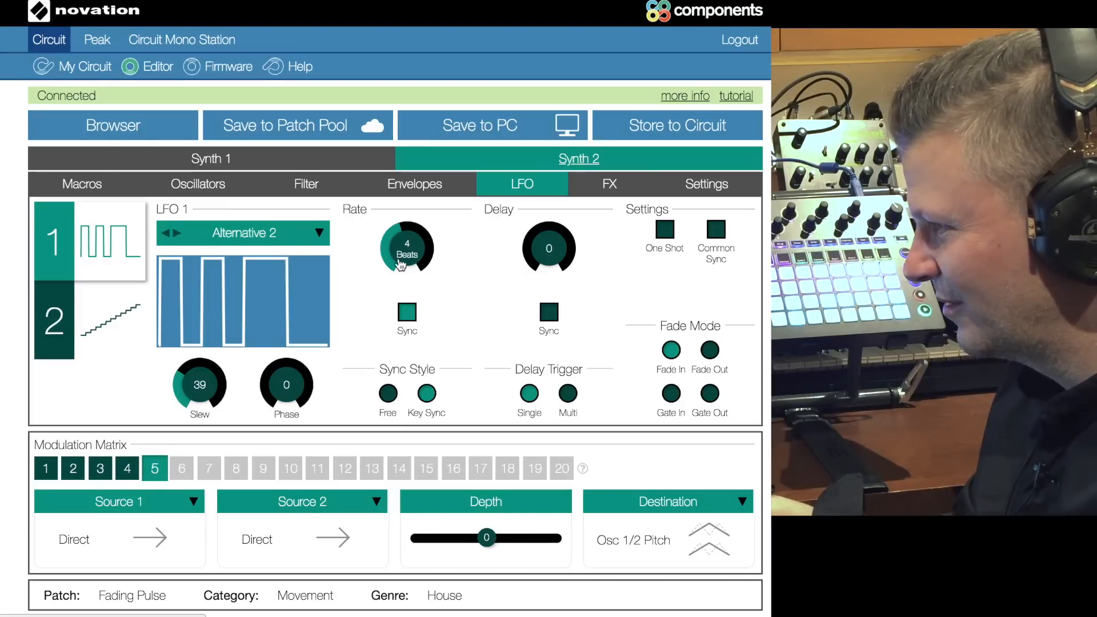
drag(400, 266, 409, 407)
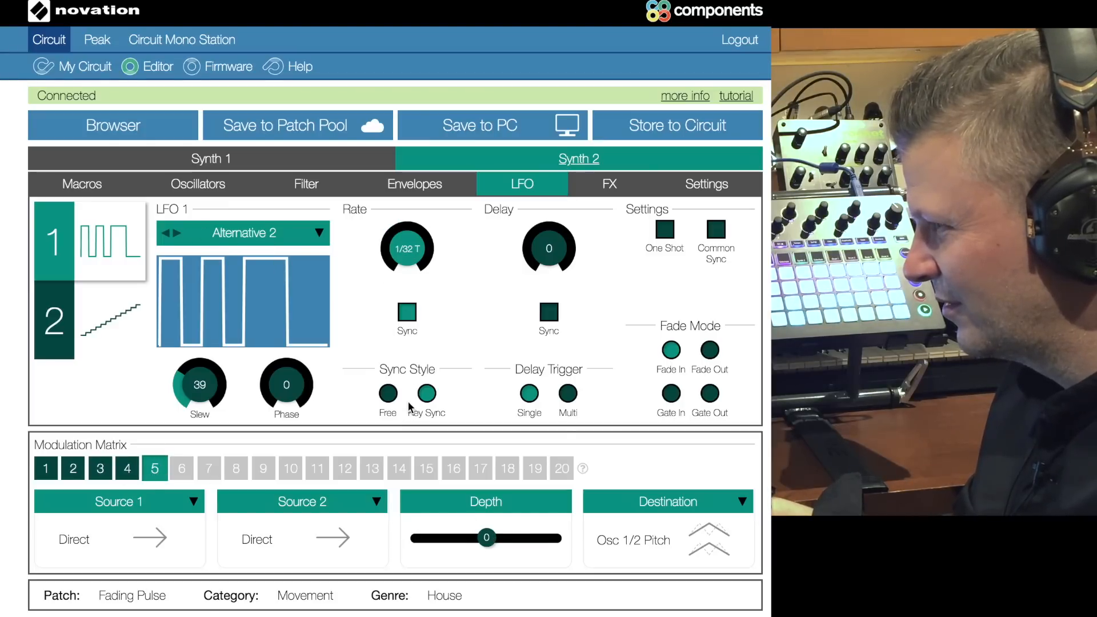
Step: Return to Synth 1 and set the depth of modulation slot 5 to 0
click(323, 166)
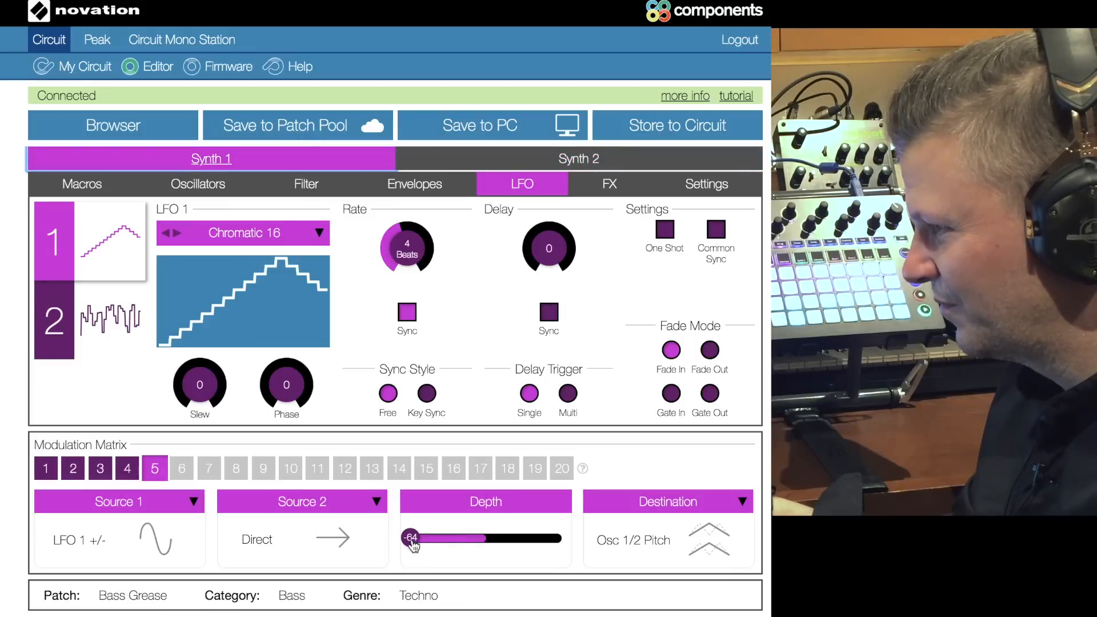
drag(410, 537, 487, 546)
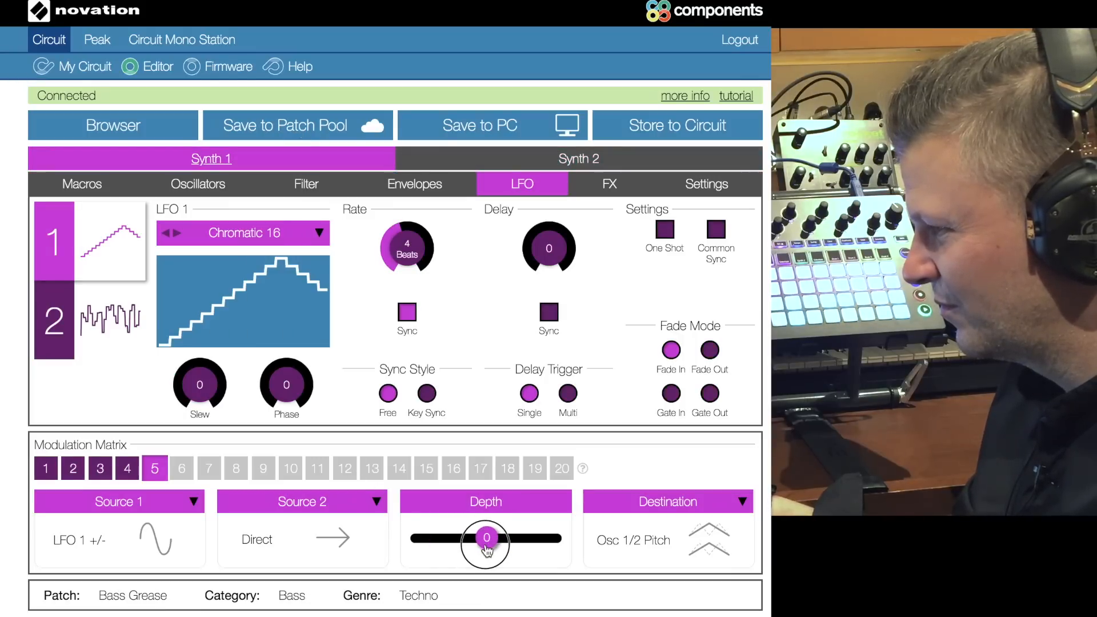
Step: Lower Synth 1's filter frequency and resonance to 0 and set the Env 2 > Freq amount to 24
click(314, 184)
drag(211, 247, 138, 347)
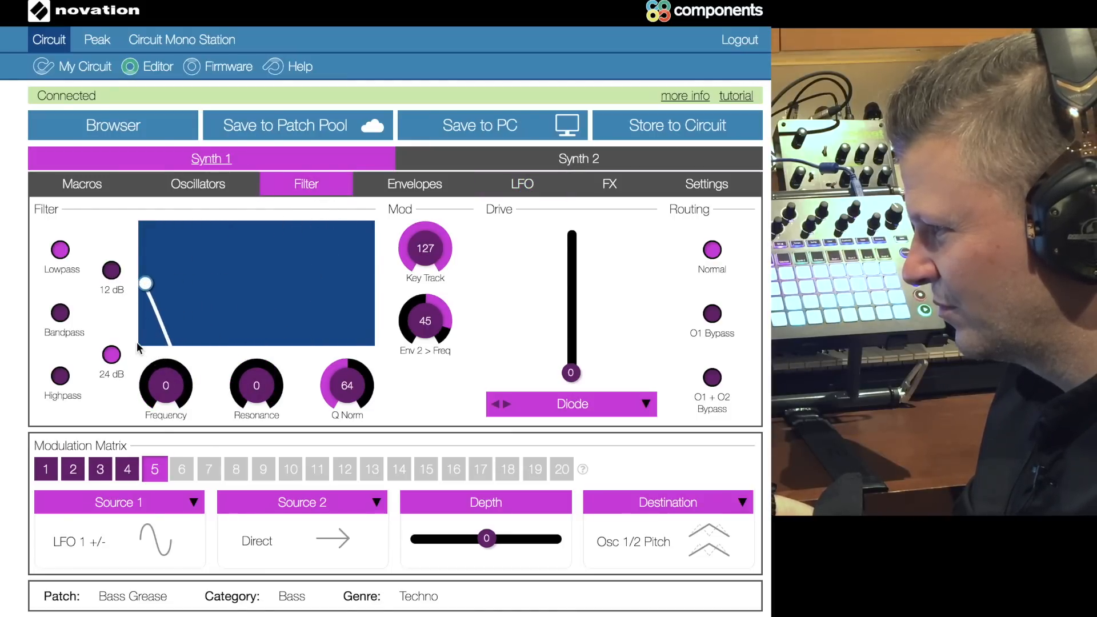
drag(428, 318, 435, 336)
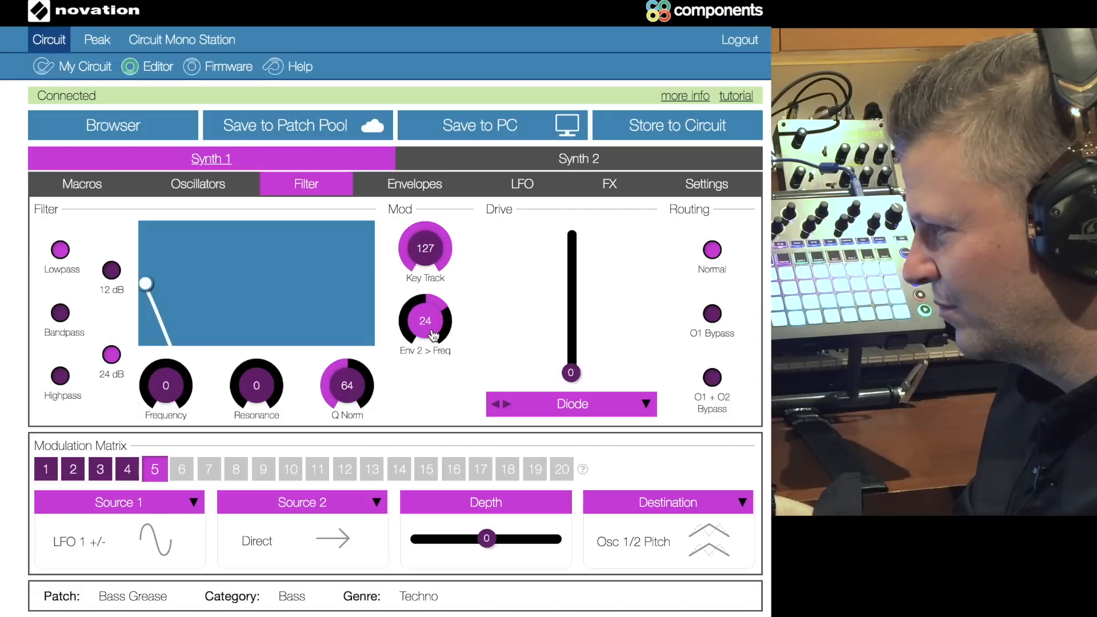
Step: Shape Synth 1's filter envelope (Envelope 2) with decay 54, sustain 3 and velocity about 5
click(424, 191)
click(140, 334)
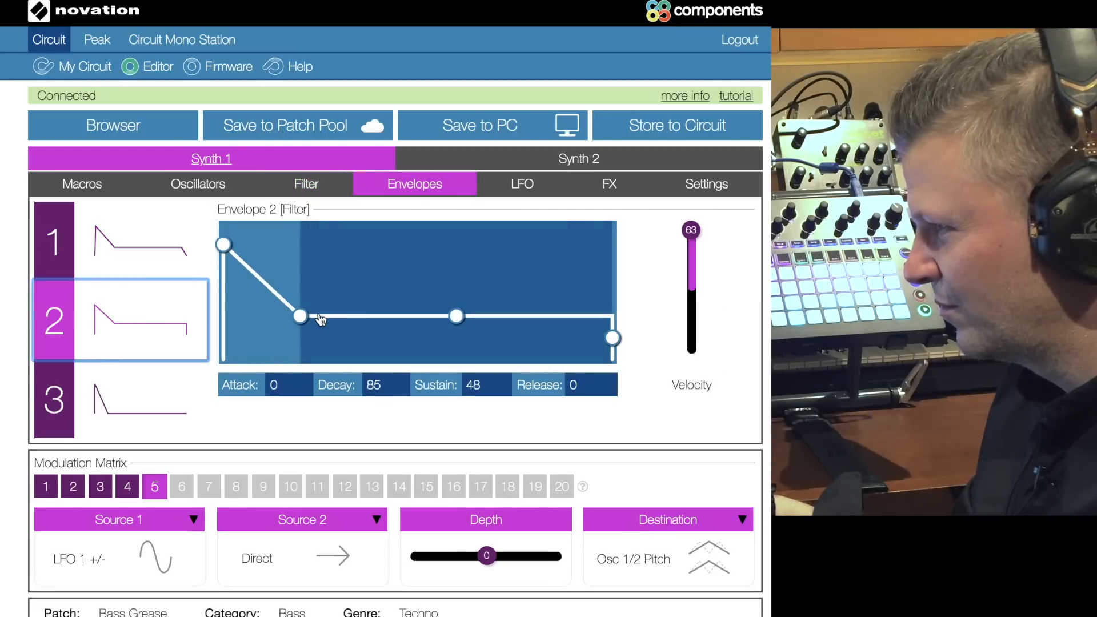
drag(299, 316, 279, 360)
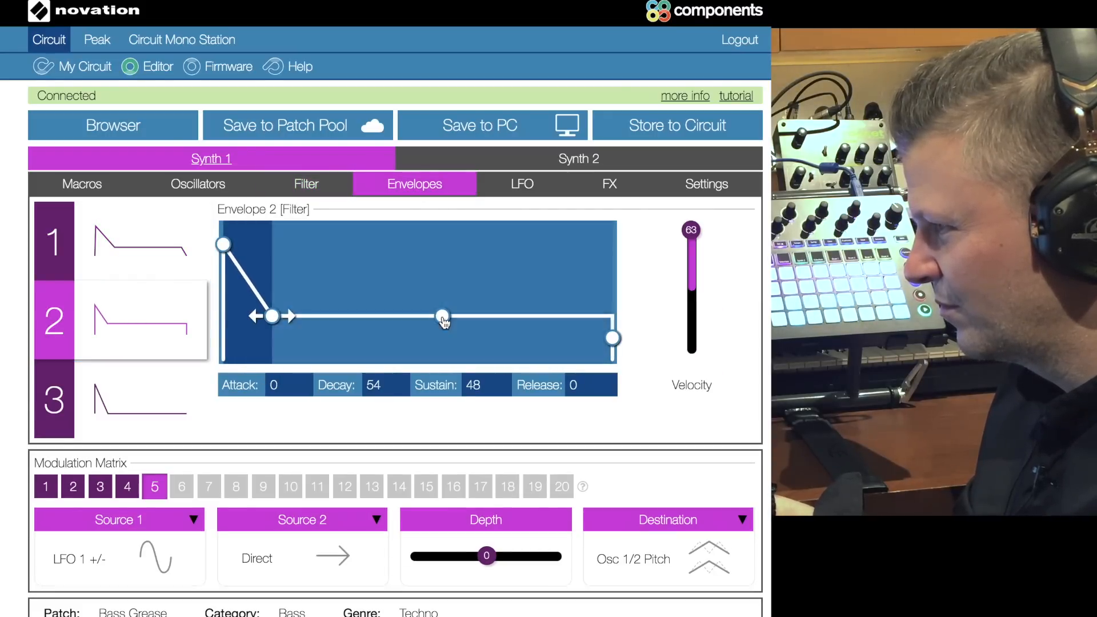
drag(441, 316, 442, 360)
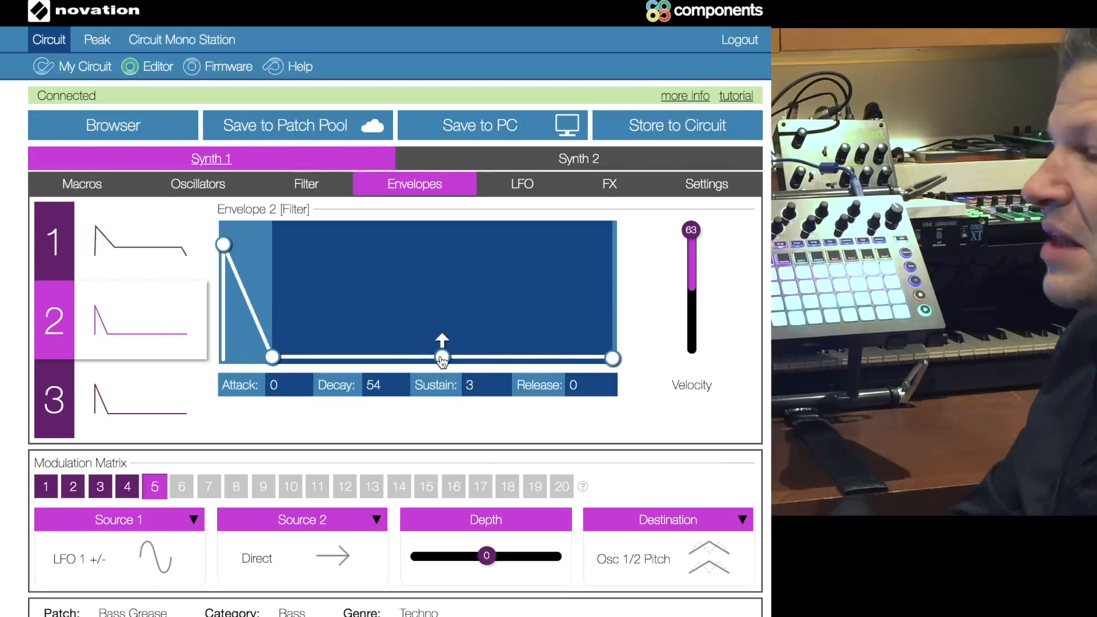
drag(691, 230, 693, 287)
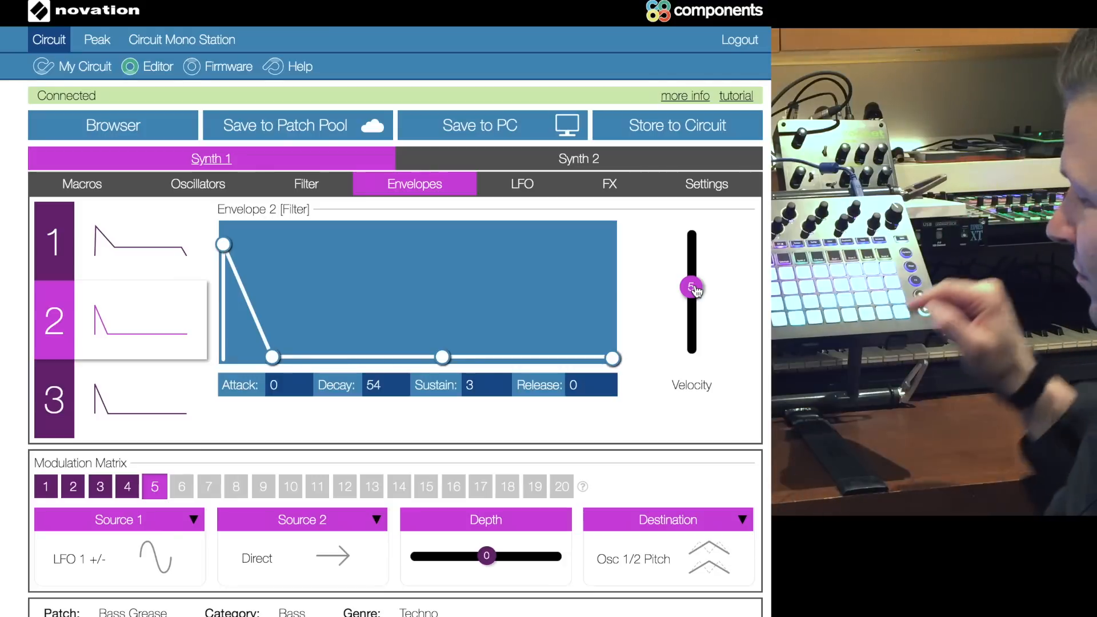